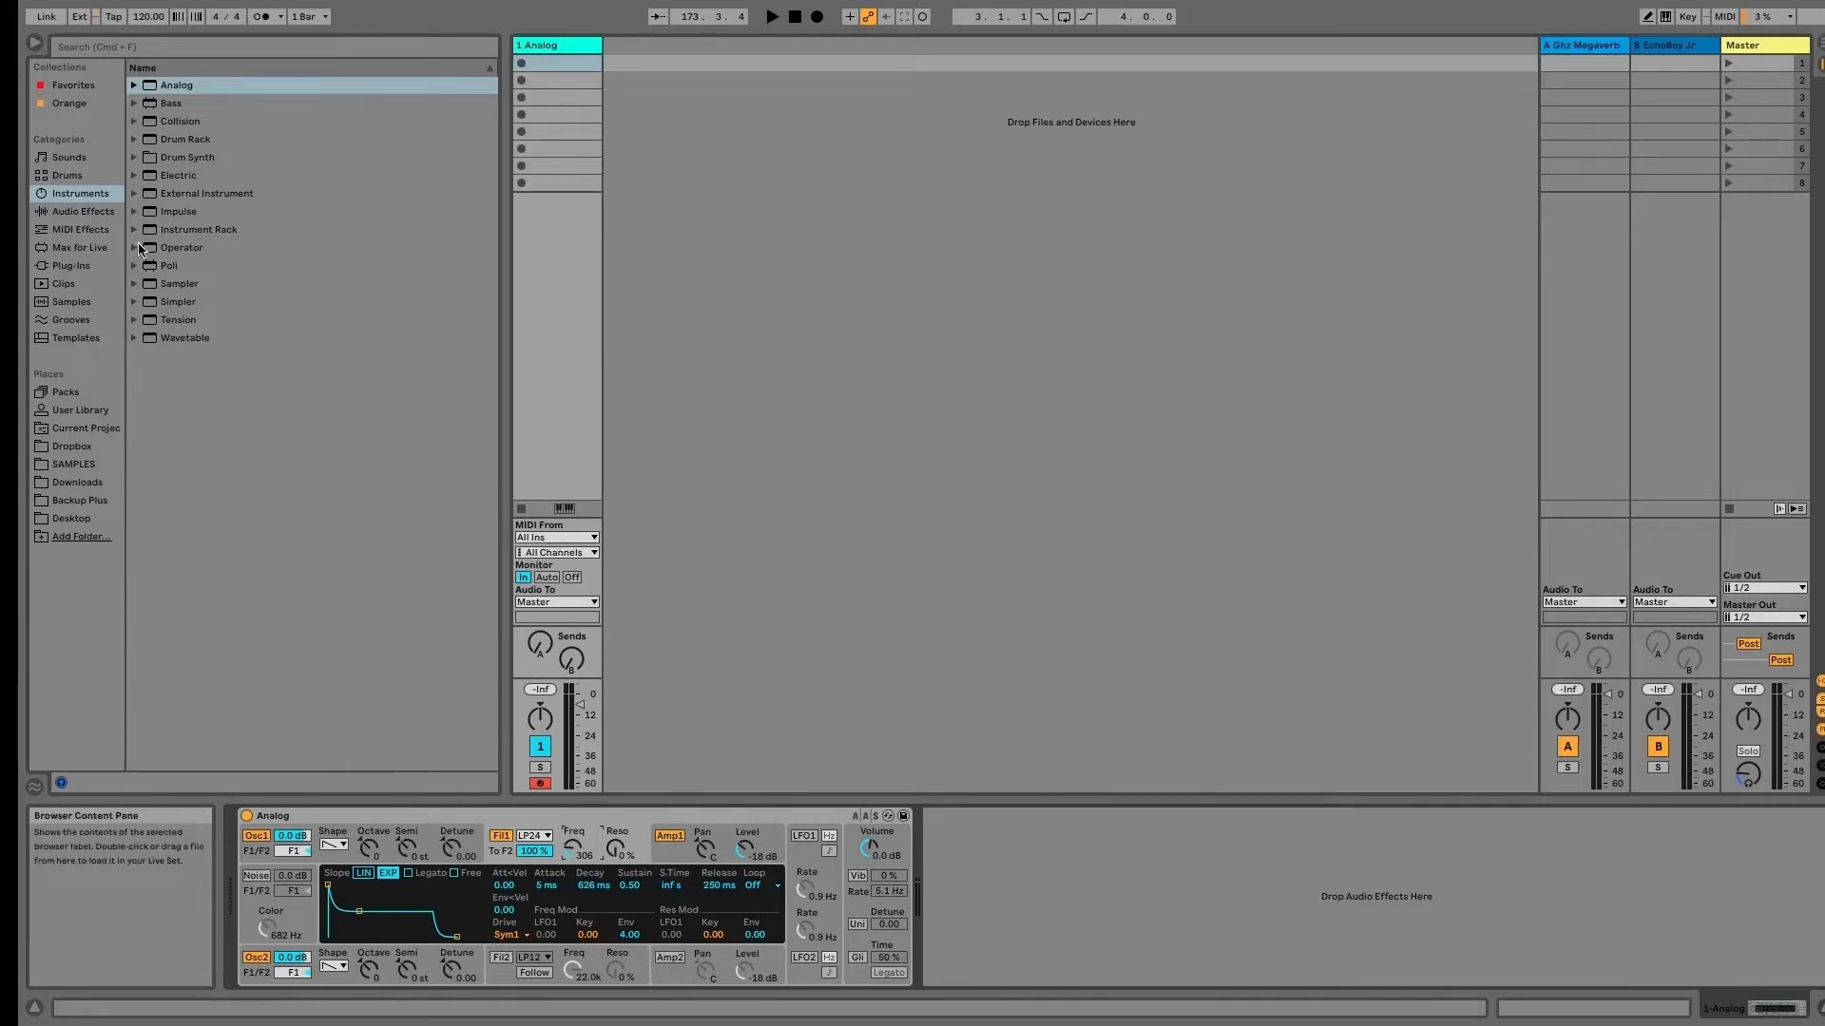
# Step: Add a Compressor from the Dynamics audio effects to the Analog track
pyautogui.click(80, 213)
pyautogui.click(135, 122)
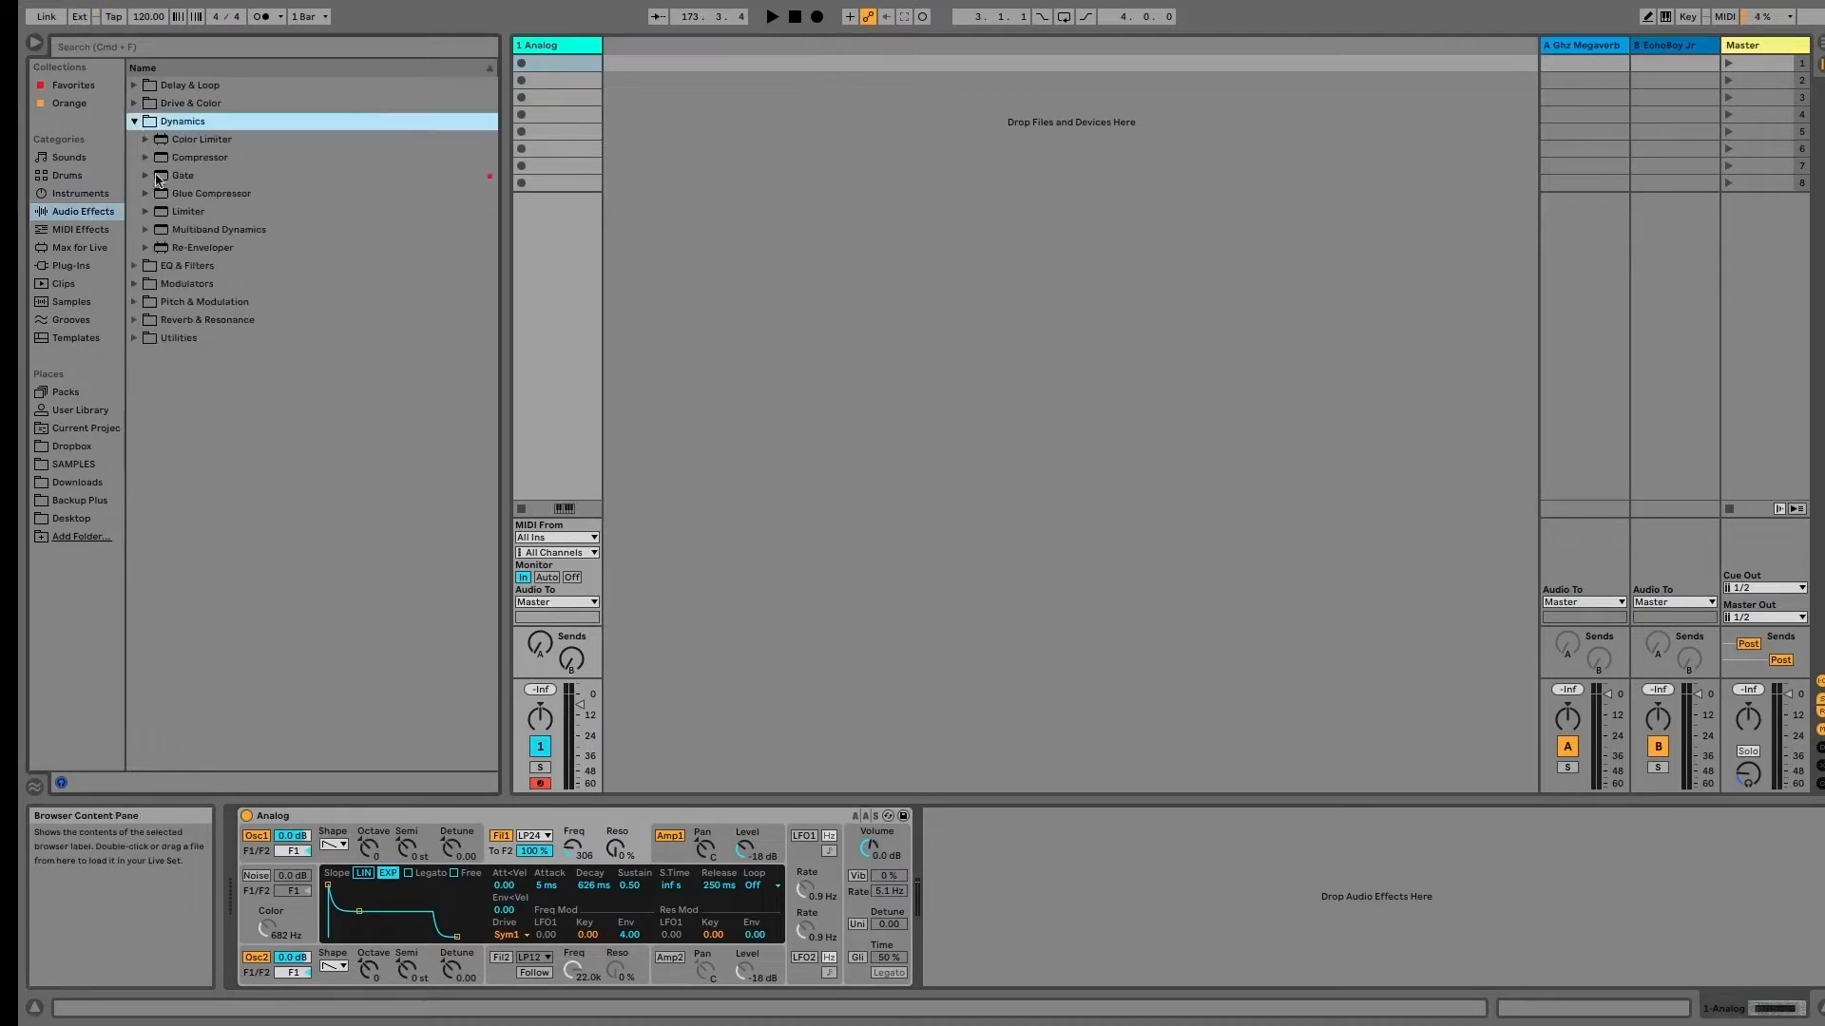
pyautogui.click(207, 193)
pyautogui.click(670, 416)
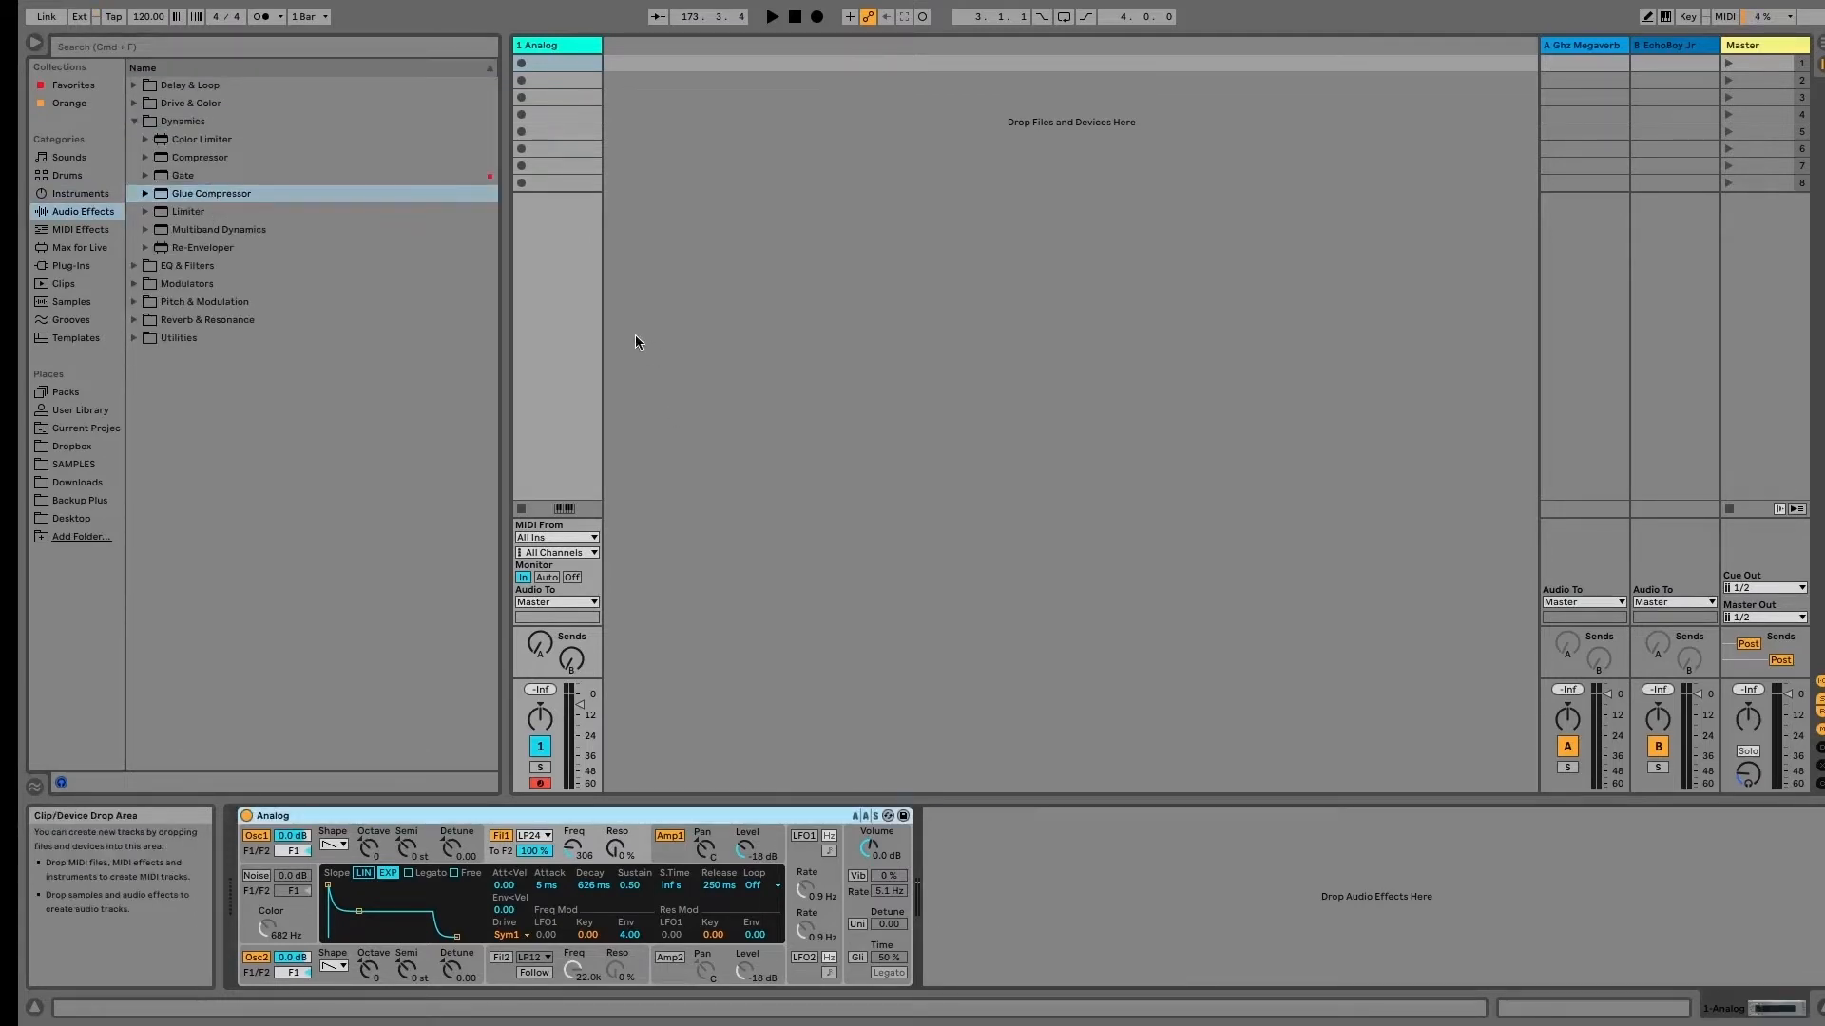
pyautogui.click(325, 162)
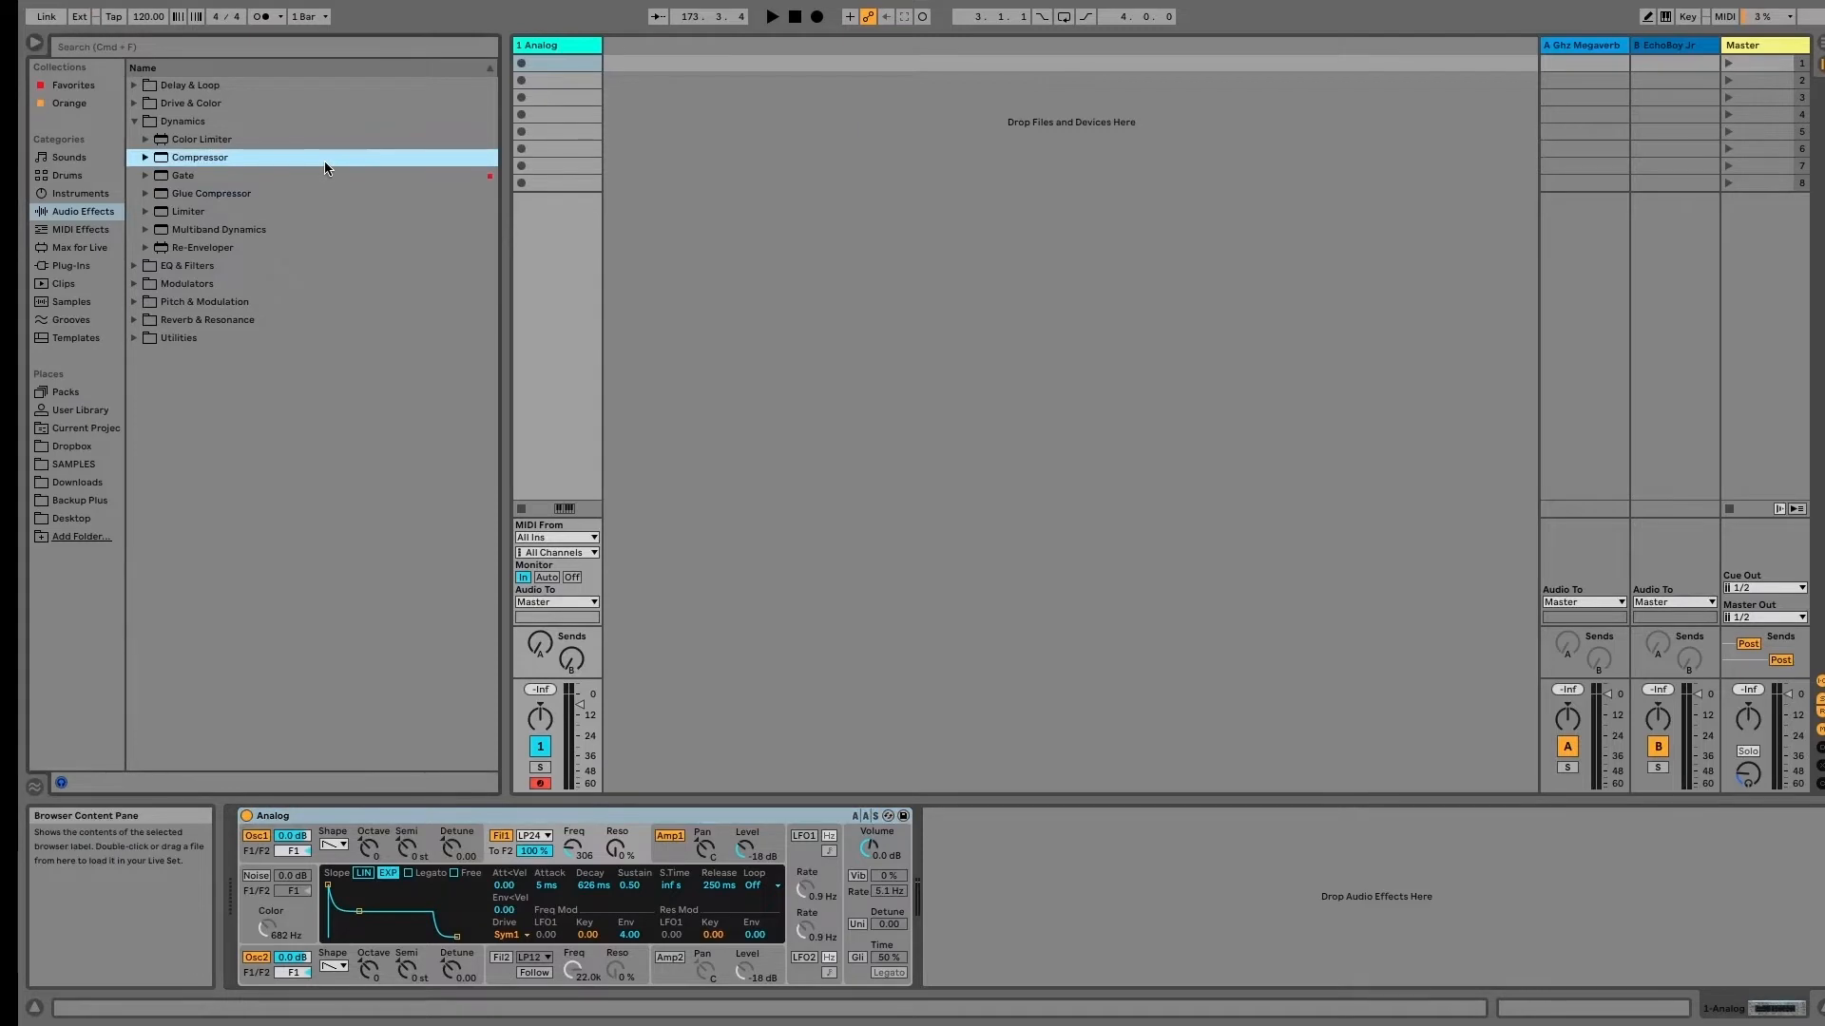
pyautogui.doubleClick(324, 164)
pyautogui.click(985, 974)
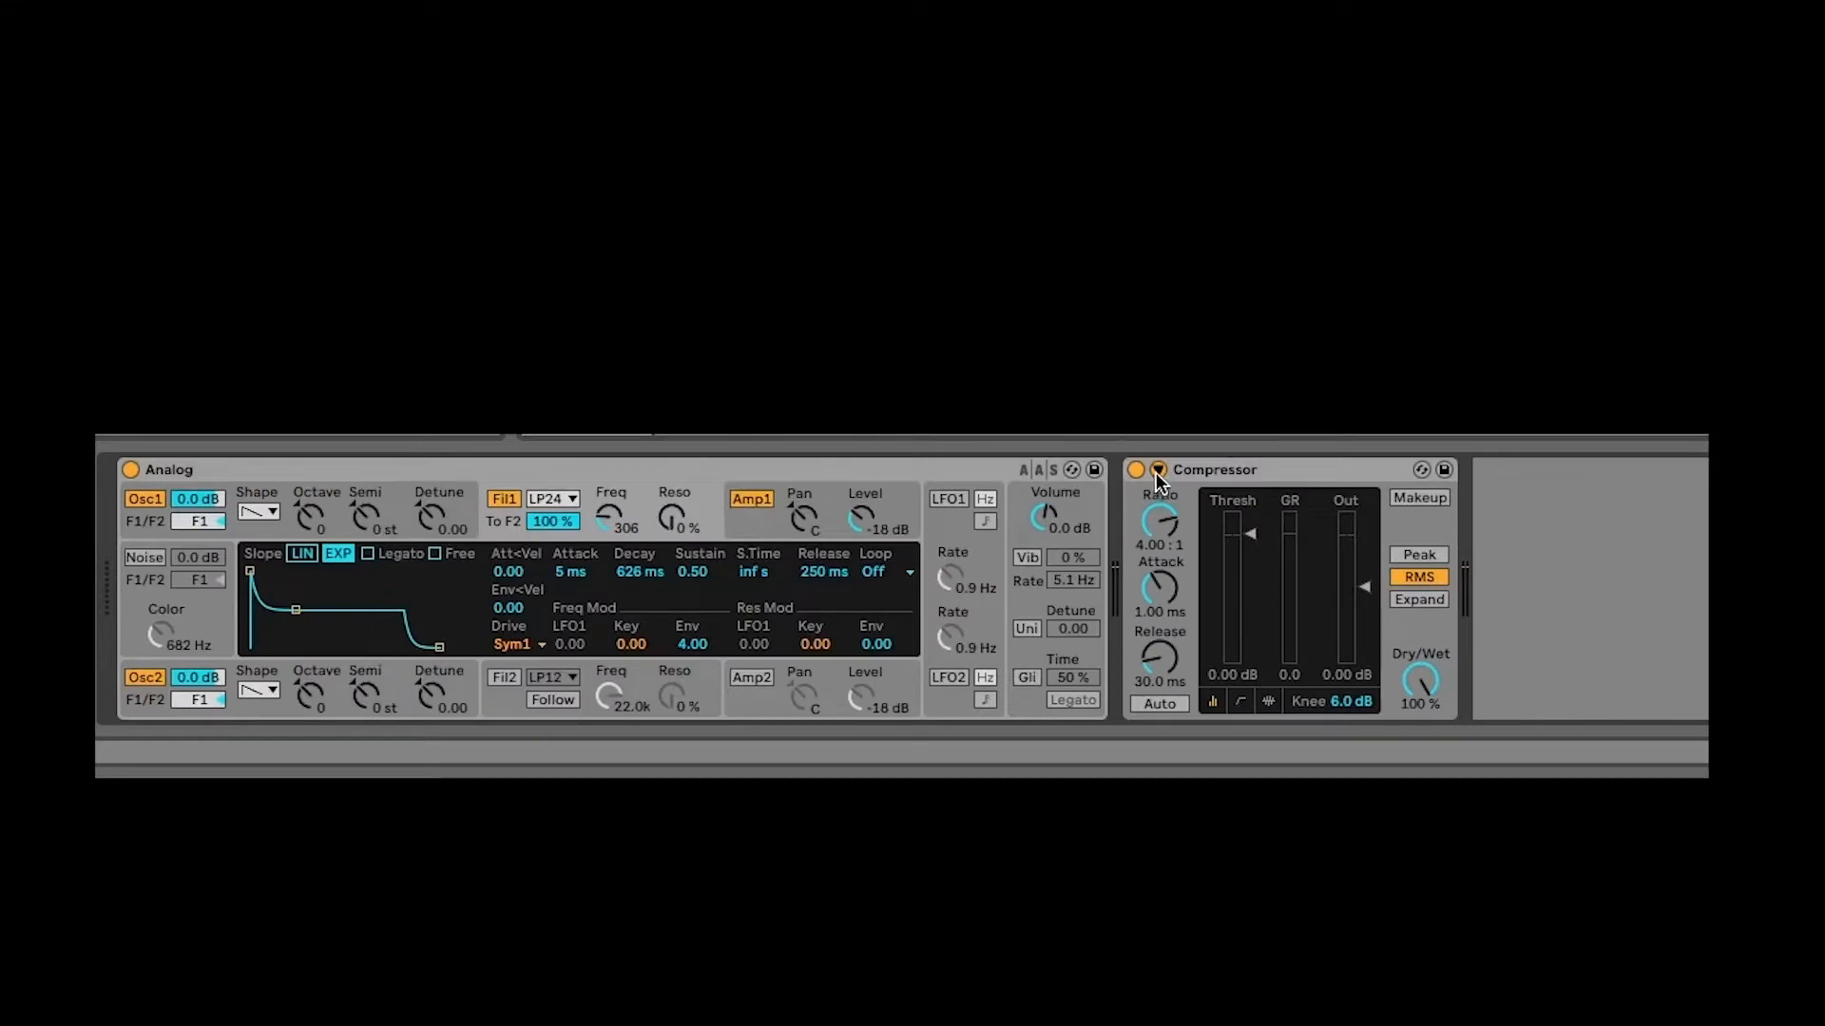
# Step: Expand the Compressor's sidechain section, enable Sidechain and look through its available audio sources
pyautogui.click(1158, 472)
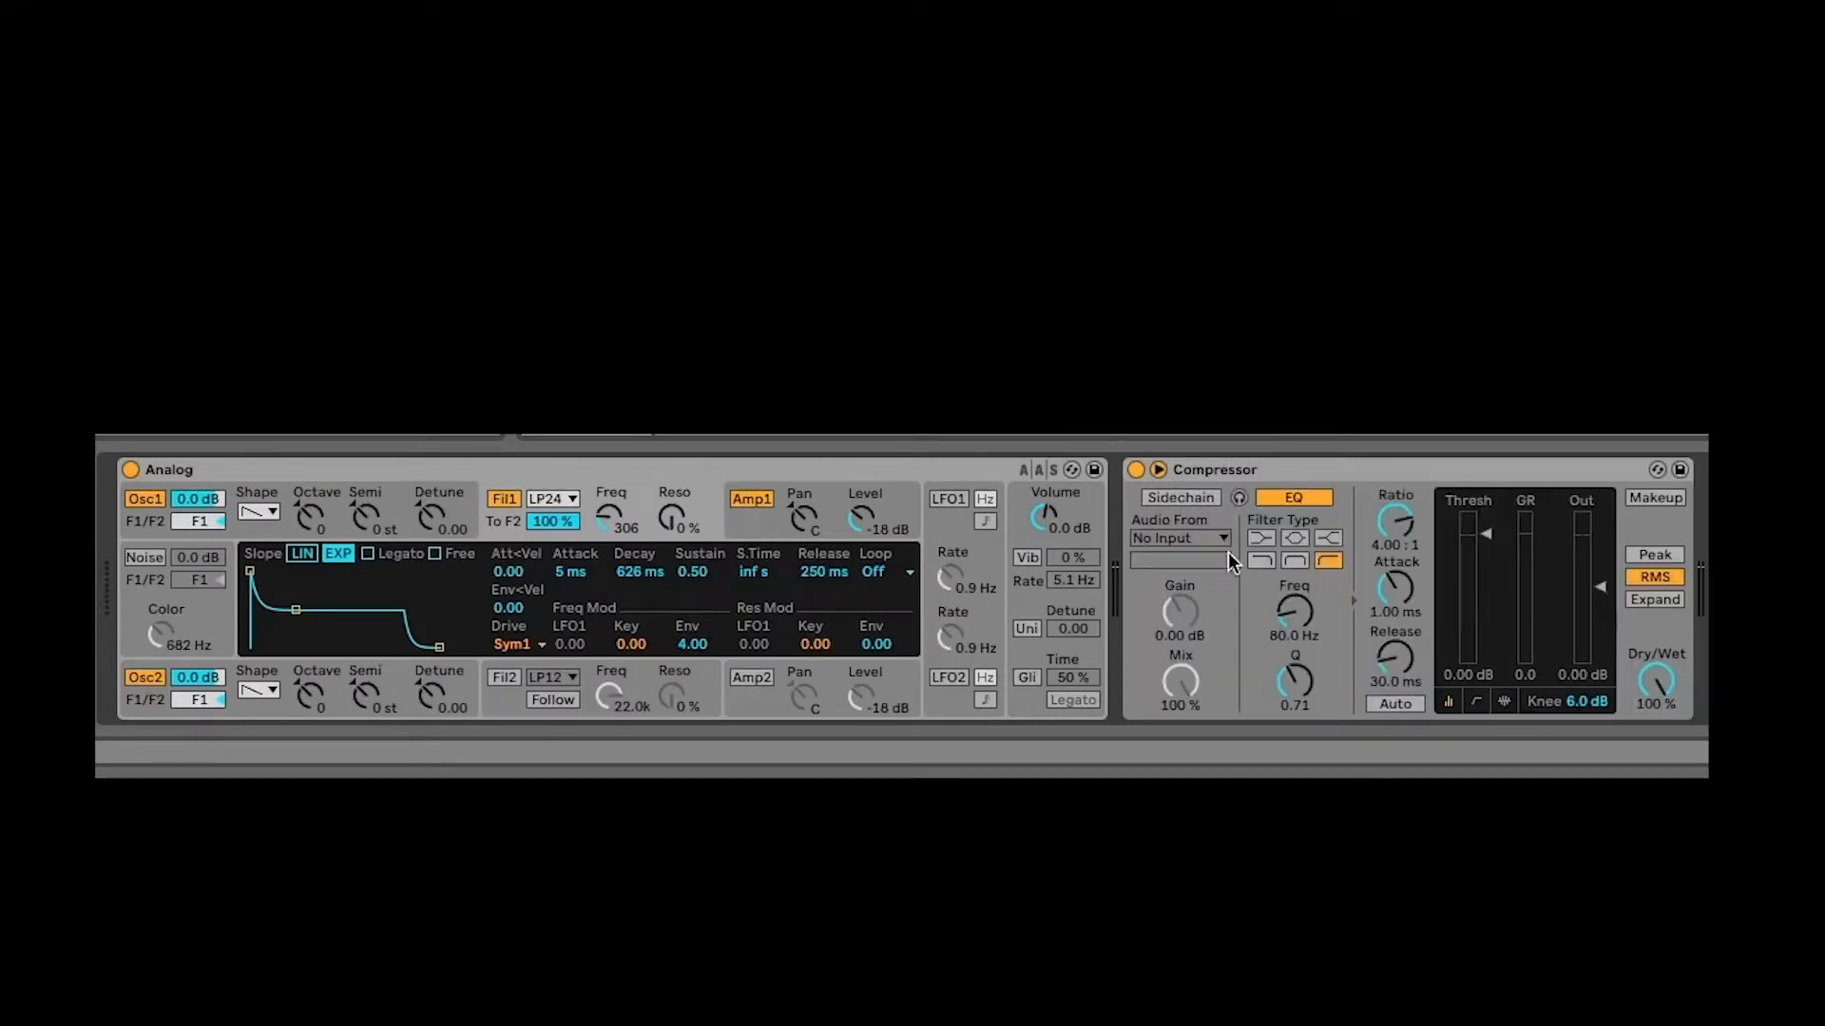
pyautogui.click(1183, 495)
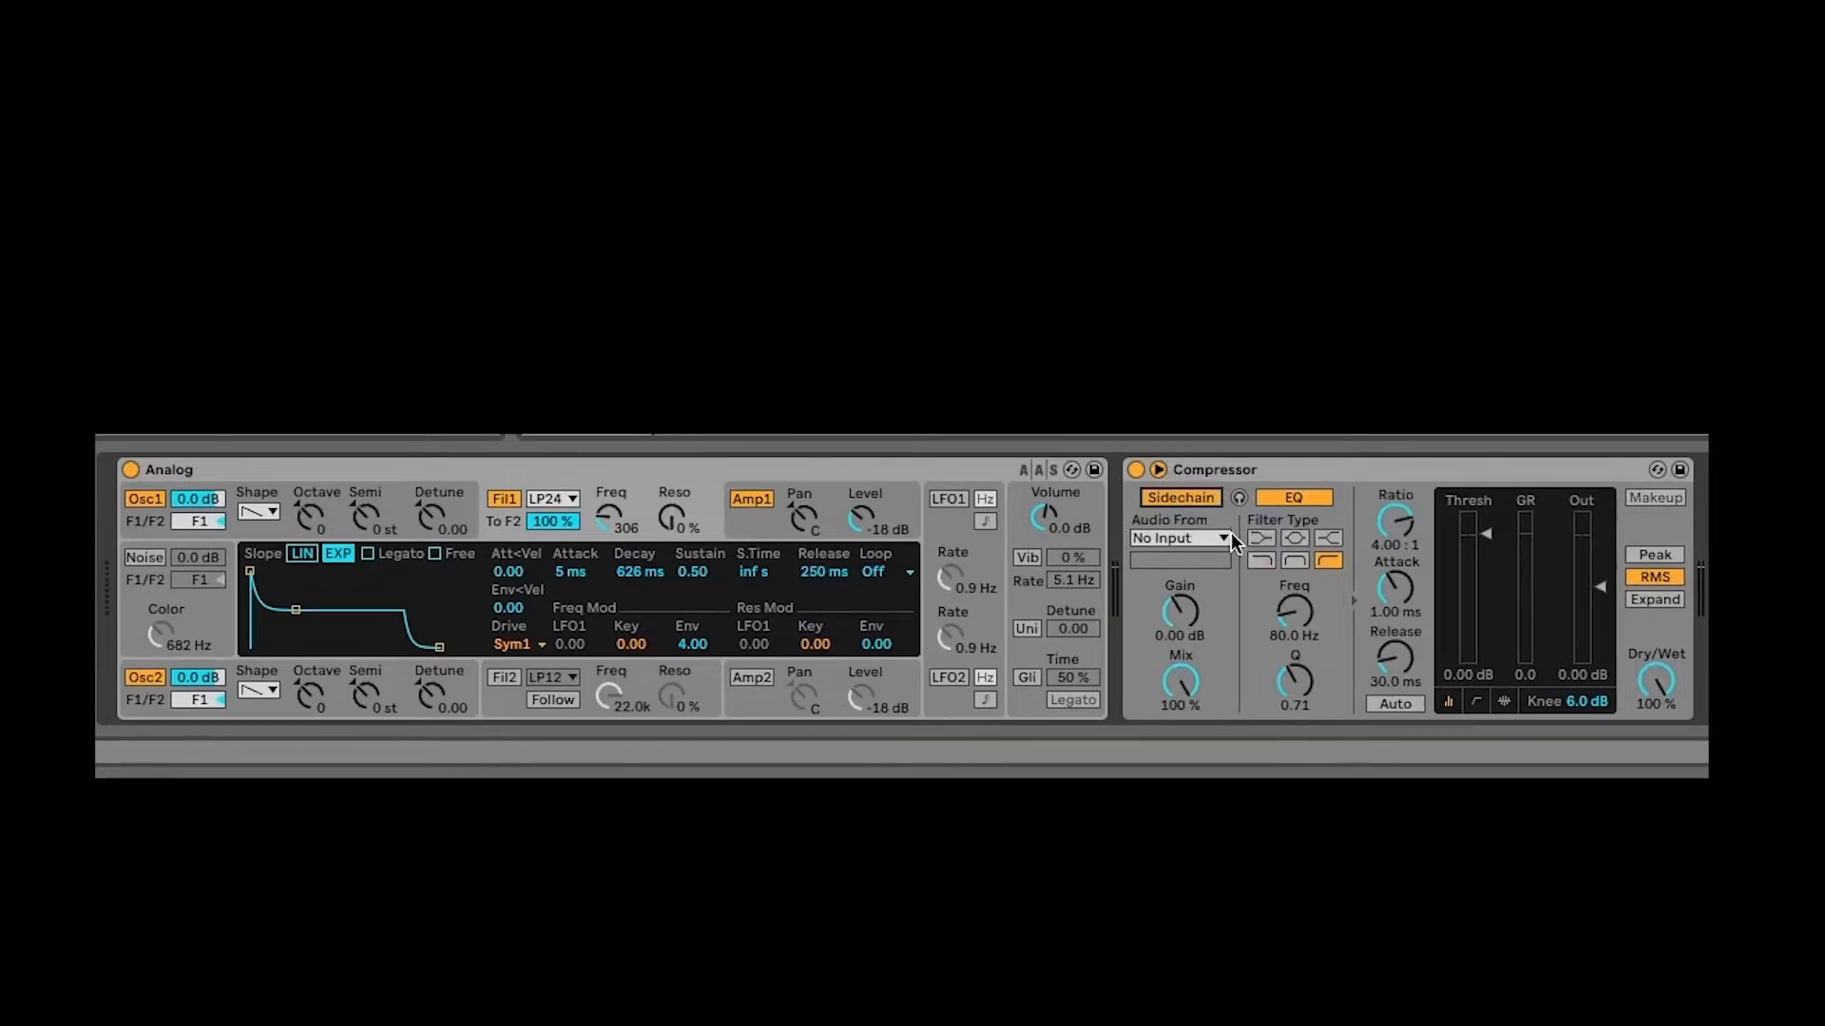
pyautogui.click(1169, 540)
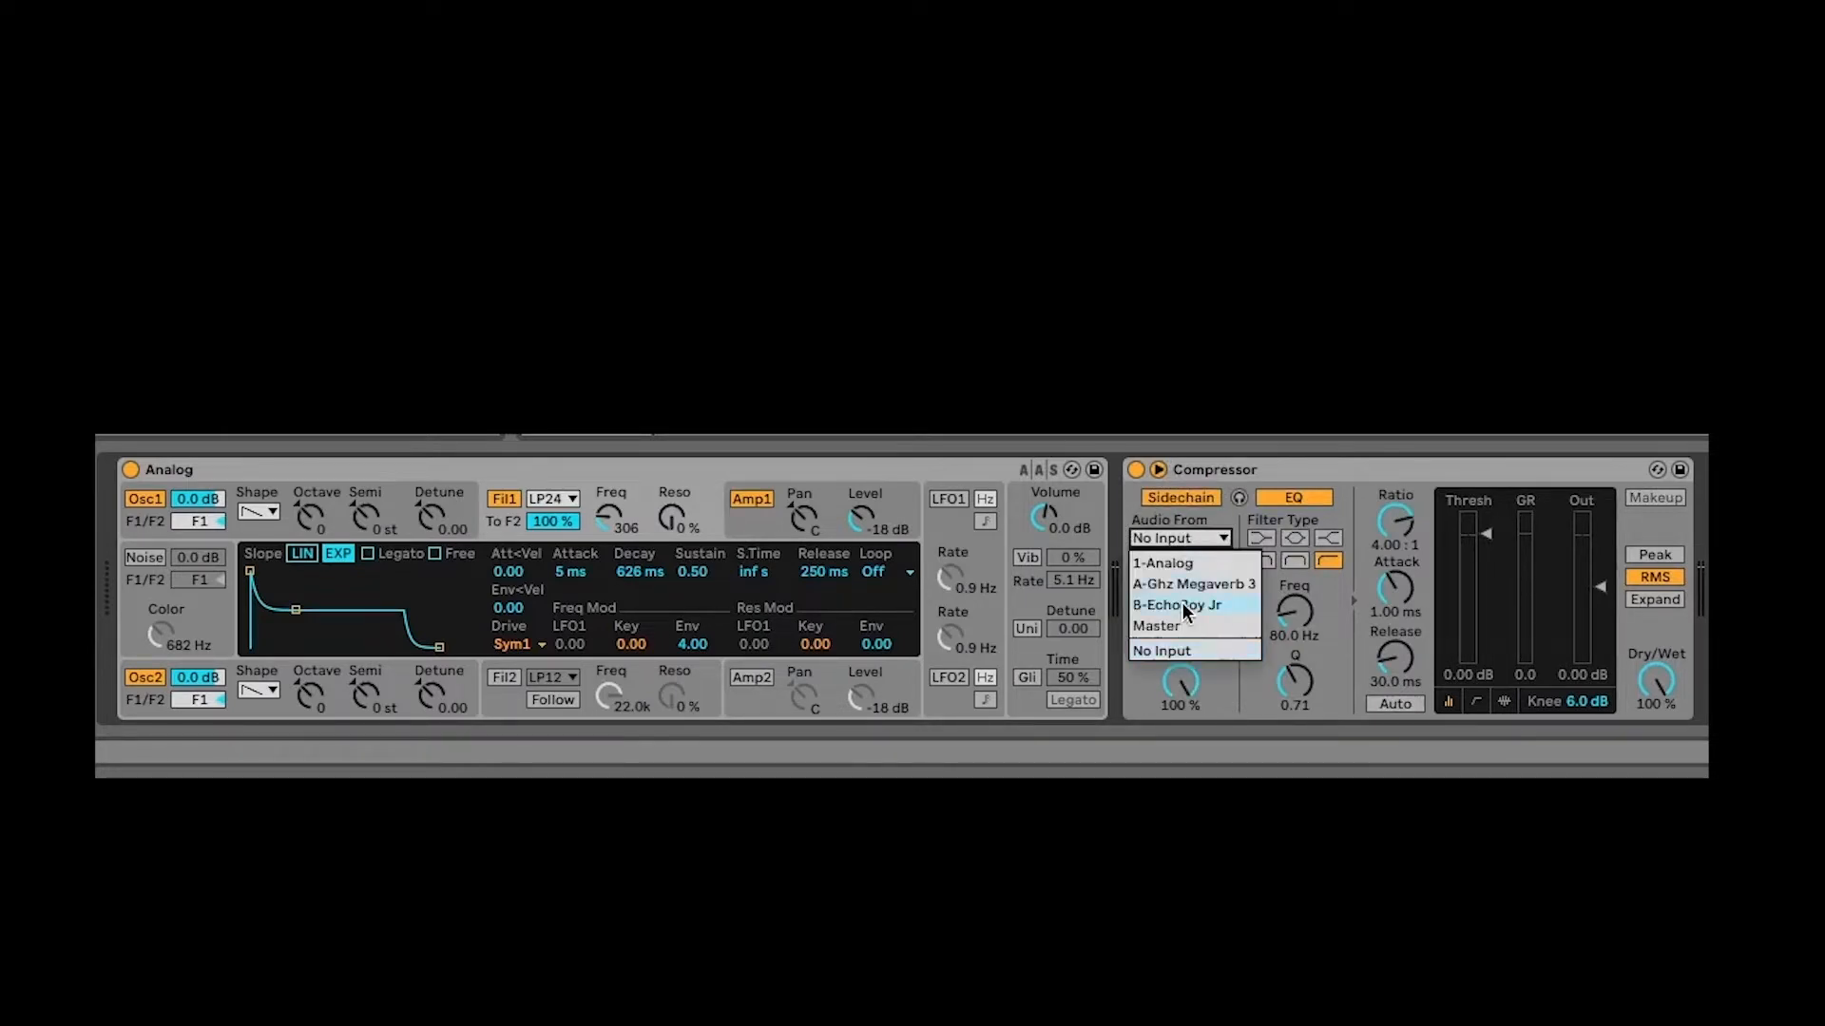
pyautogui.click(1190, 532)
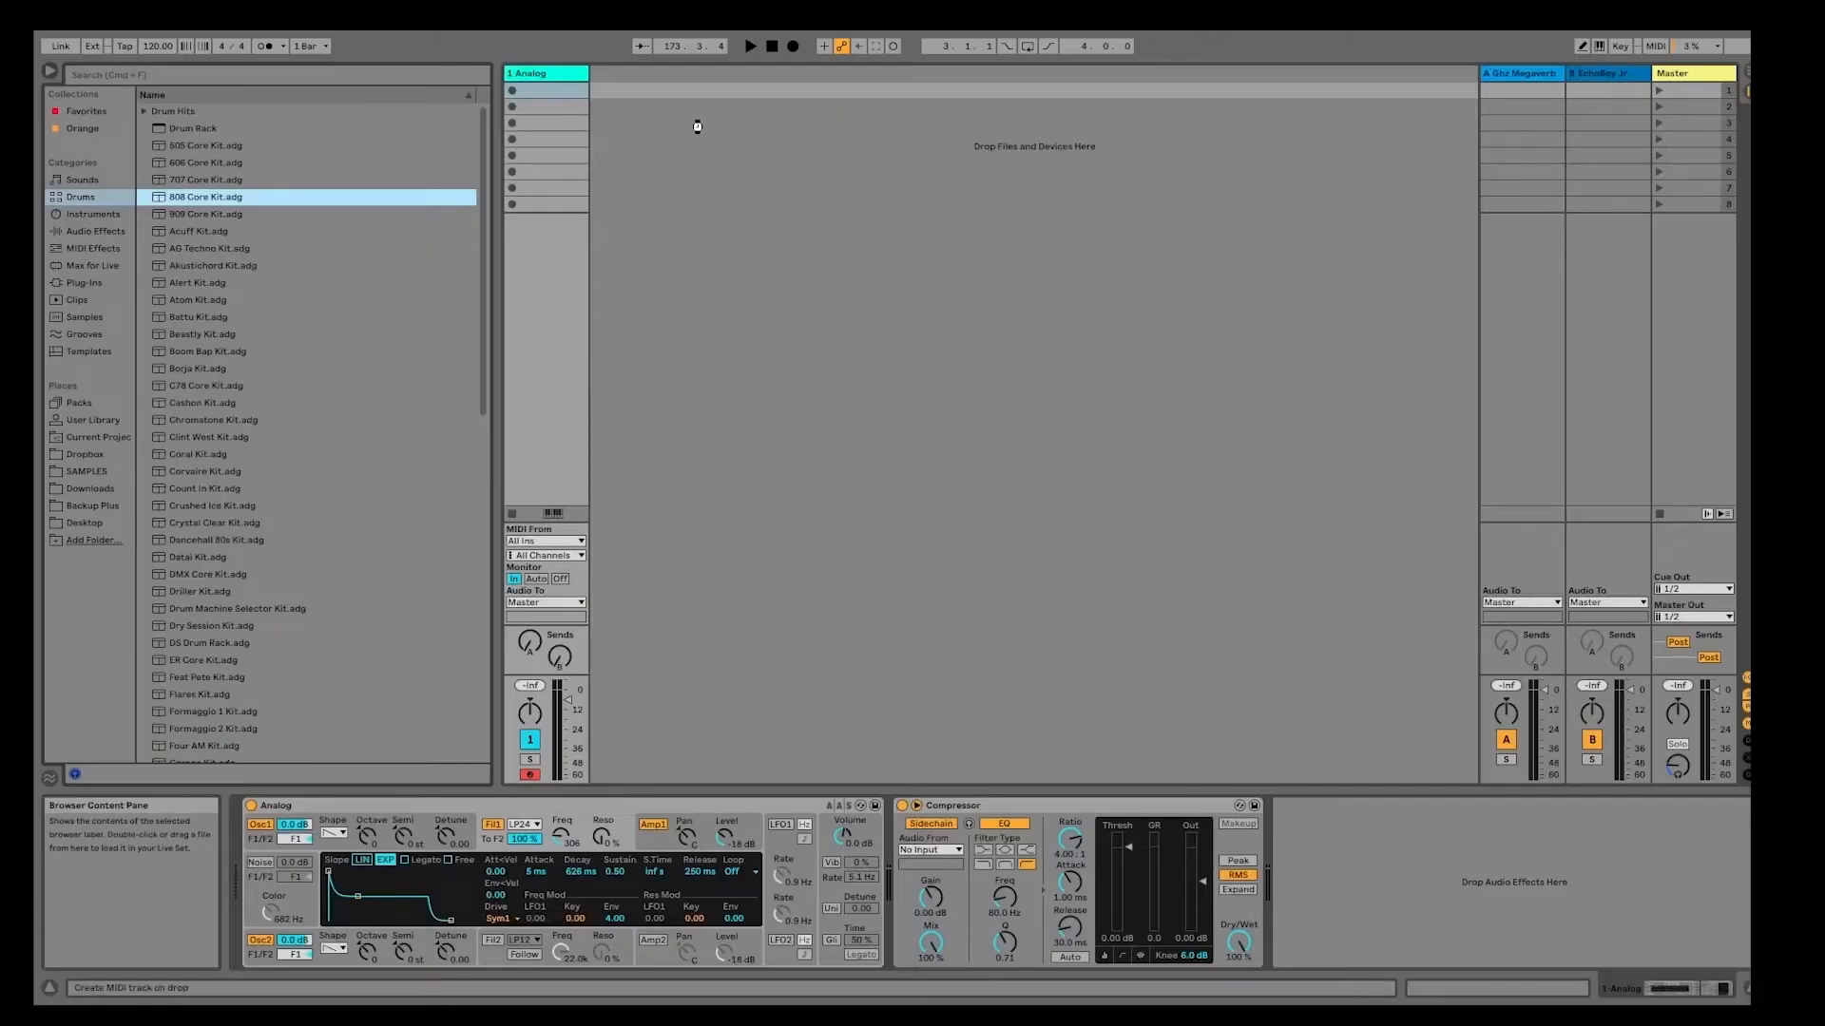
# Step: Load the 808 Core Kit onto a new MIDI track and create an empty clip in its first slot
pyautogui.moveTo(677, 129); pyautogui.dragTo(659, 123)
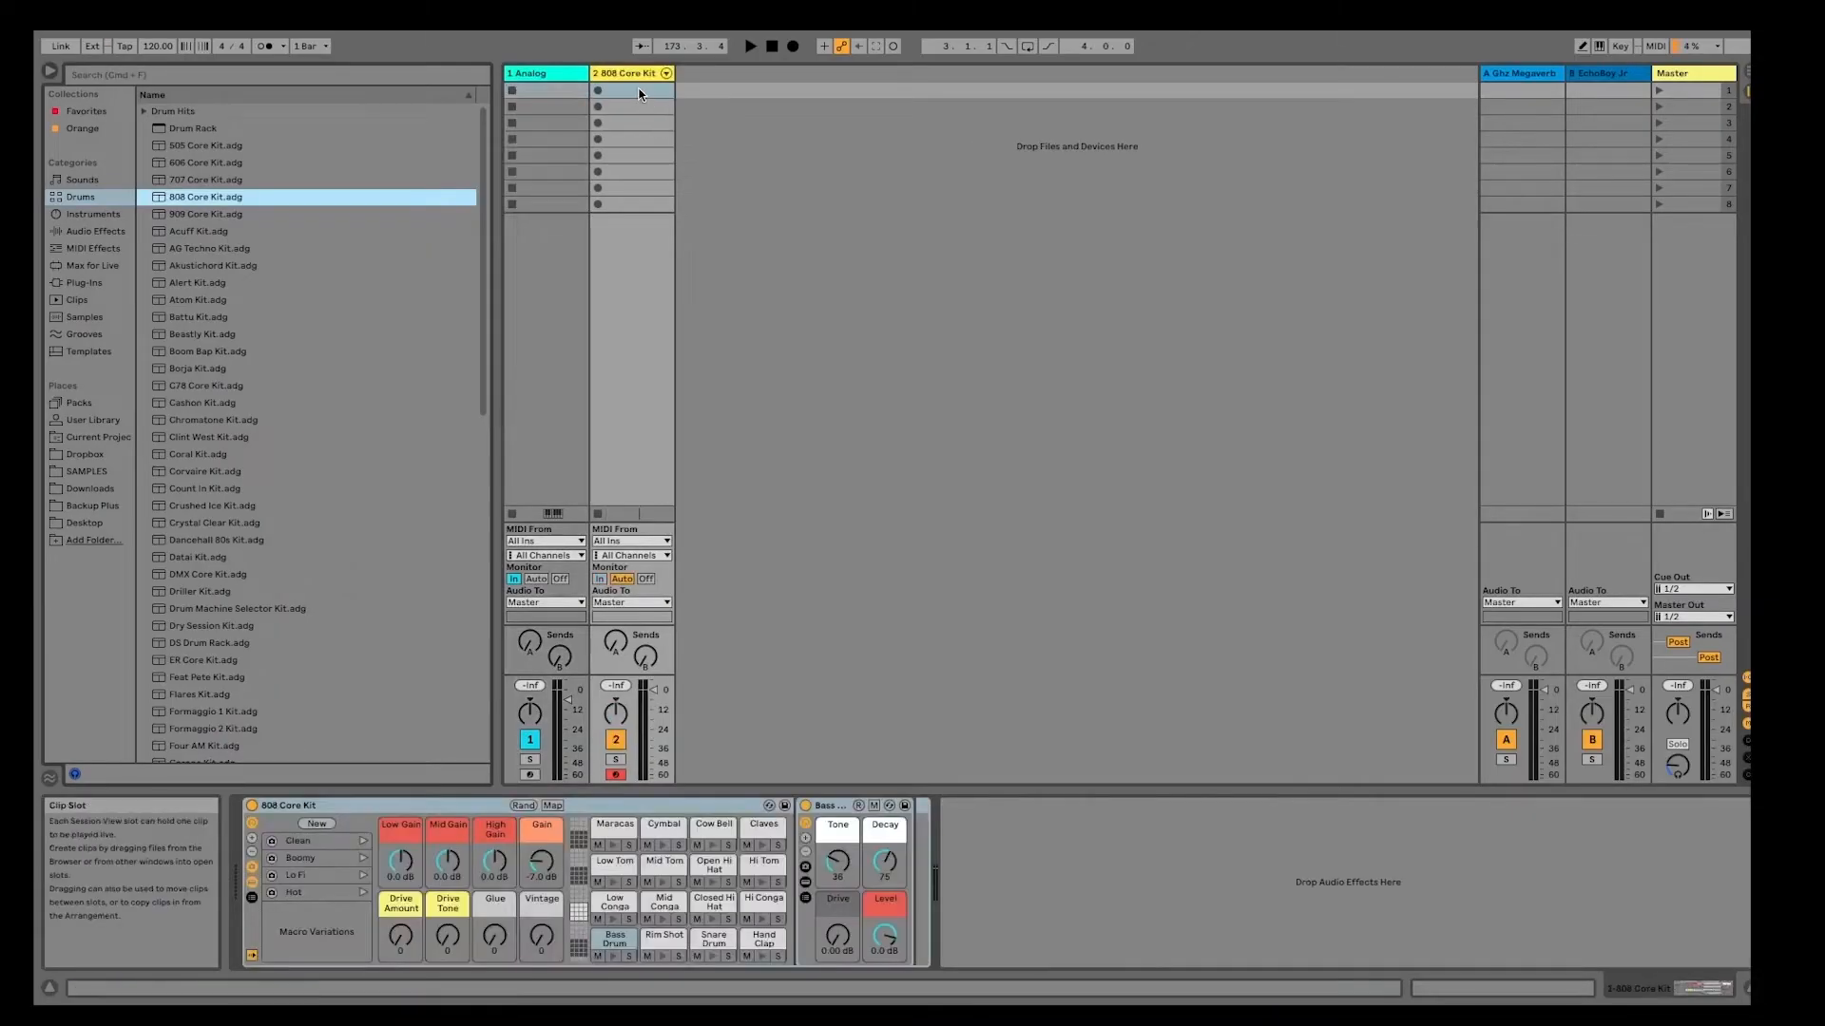
pyautogui.doubleClick(638, 92)
# Step: Place a Bass Drum note on each of the clip's four beats and launch the clip
pyautogui.doubleClick(705, 891)
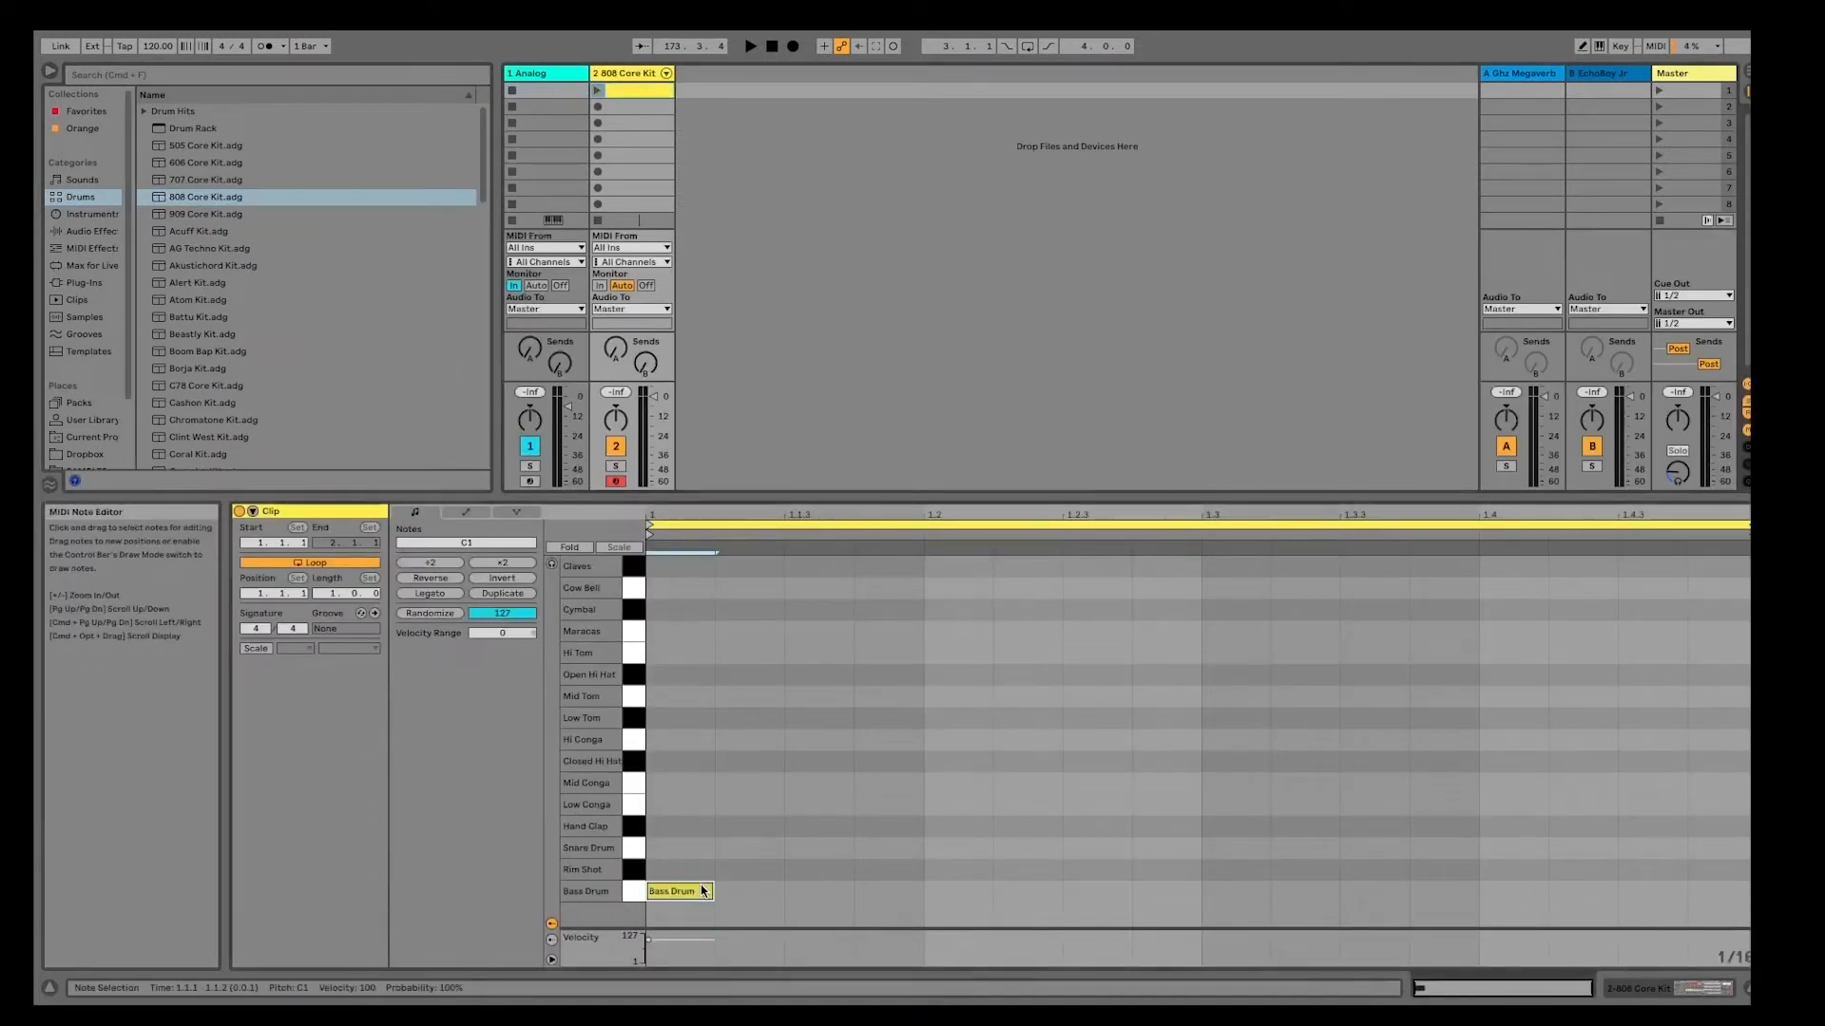
pyautogui.doubleClick(958, 890)
pyautogui.doubleClick(1236, 890)
pyautogui.doubleClick(1511, 891)
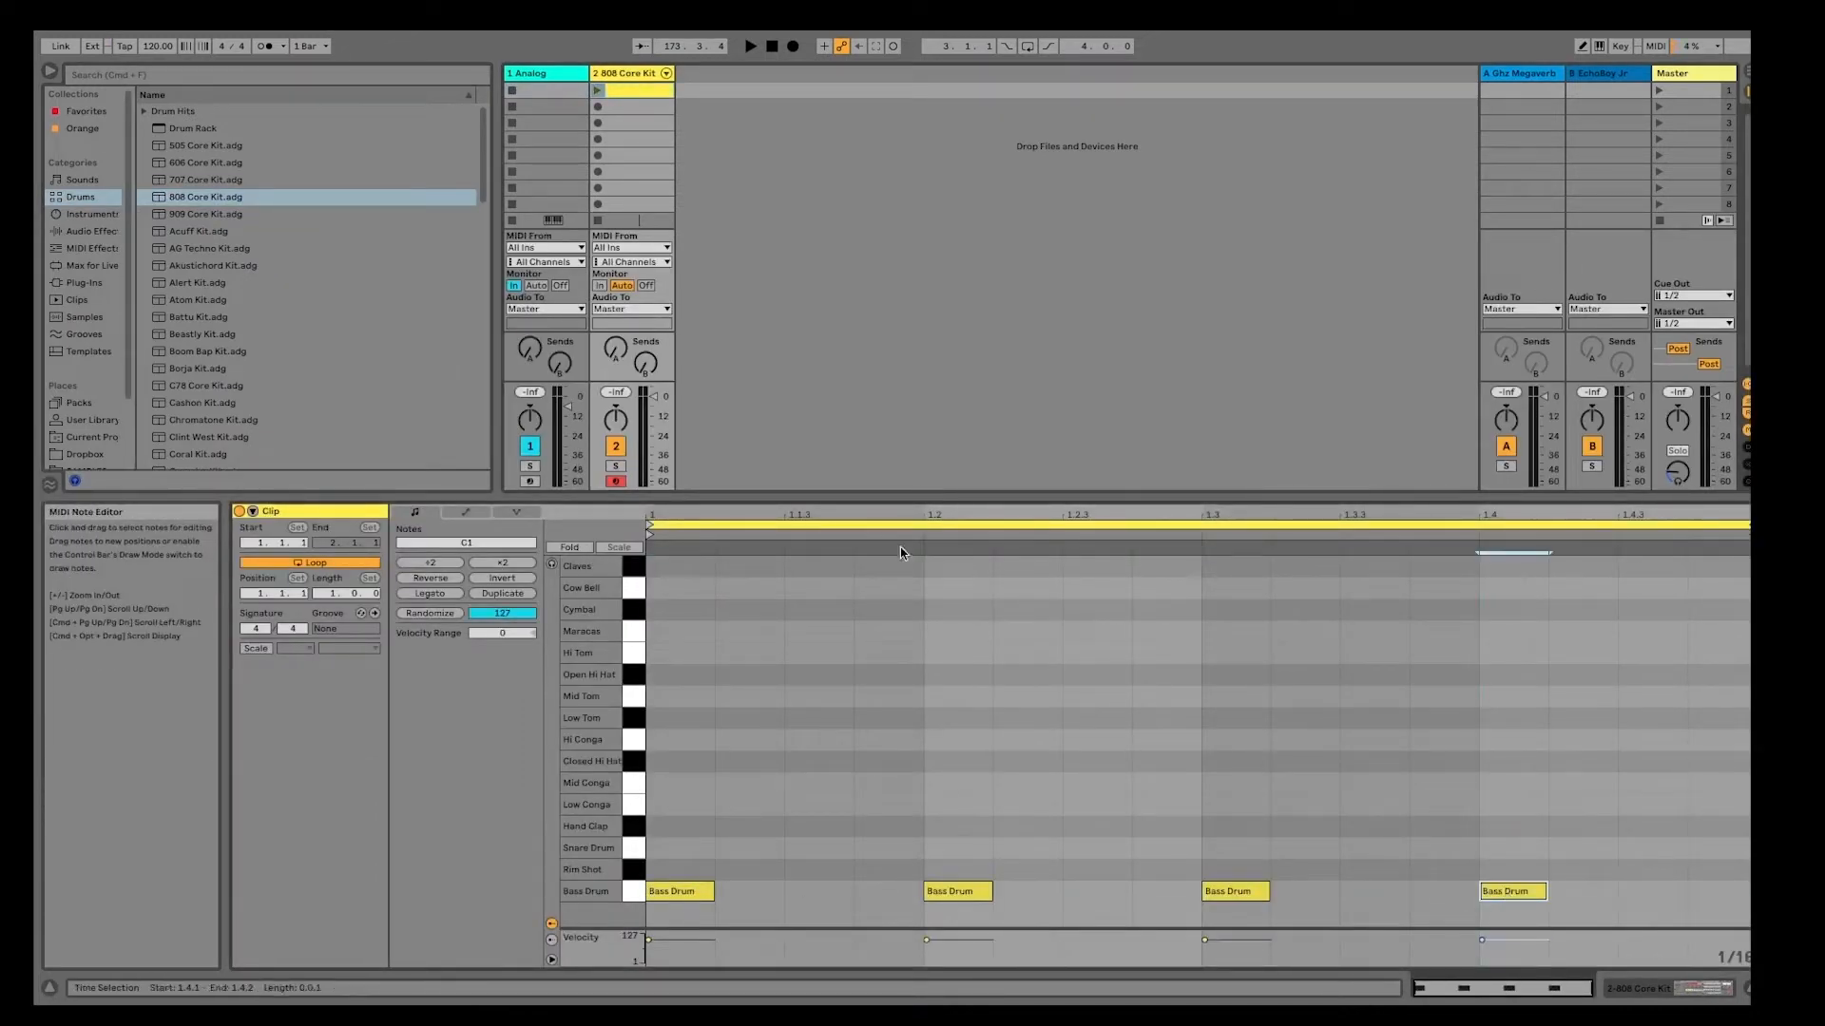
pyautogui.click(598, 91)
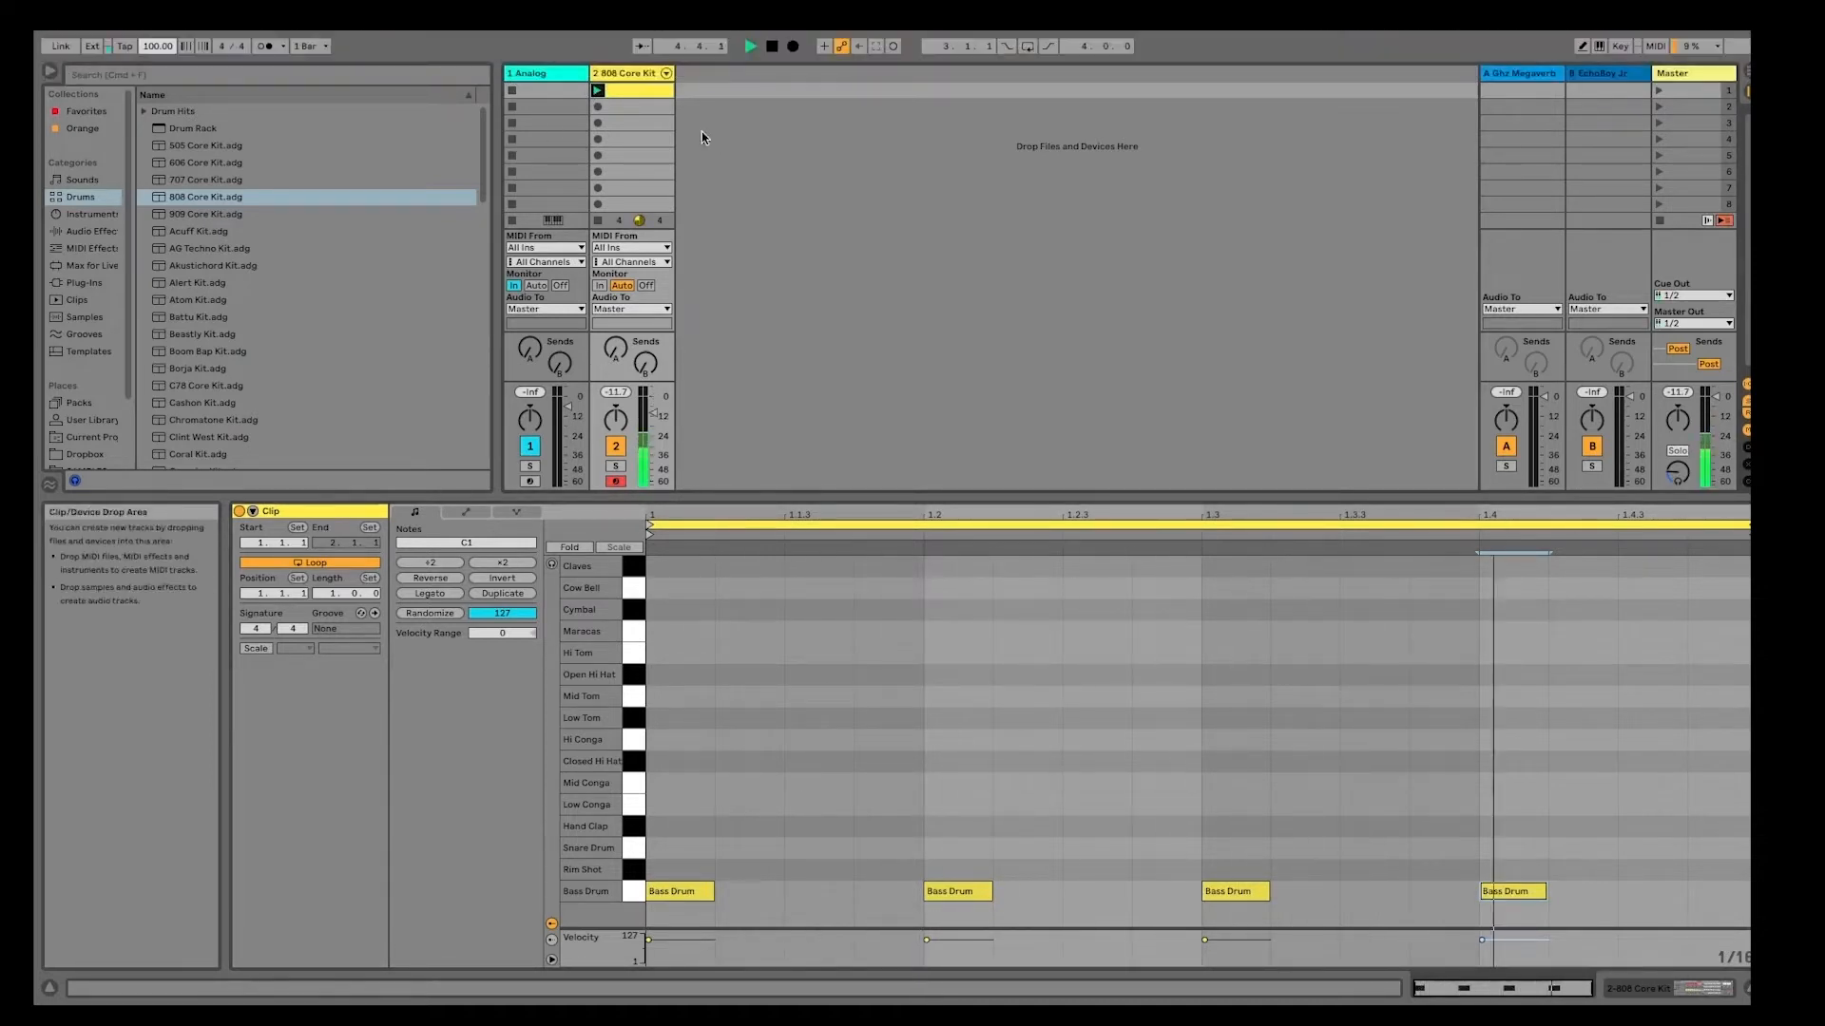
# Step: Set the sidechain source of the Analog track's Compressor to 2-808 Core Kit
pyautogui.click(540, 73)
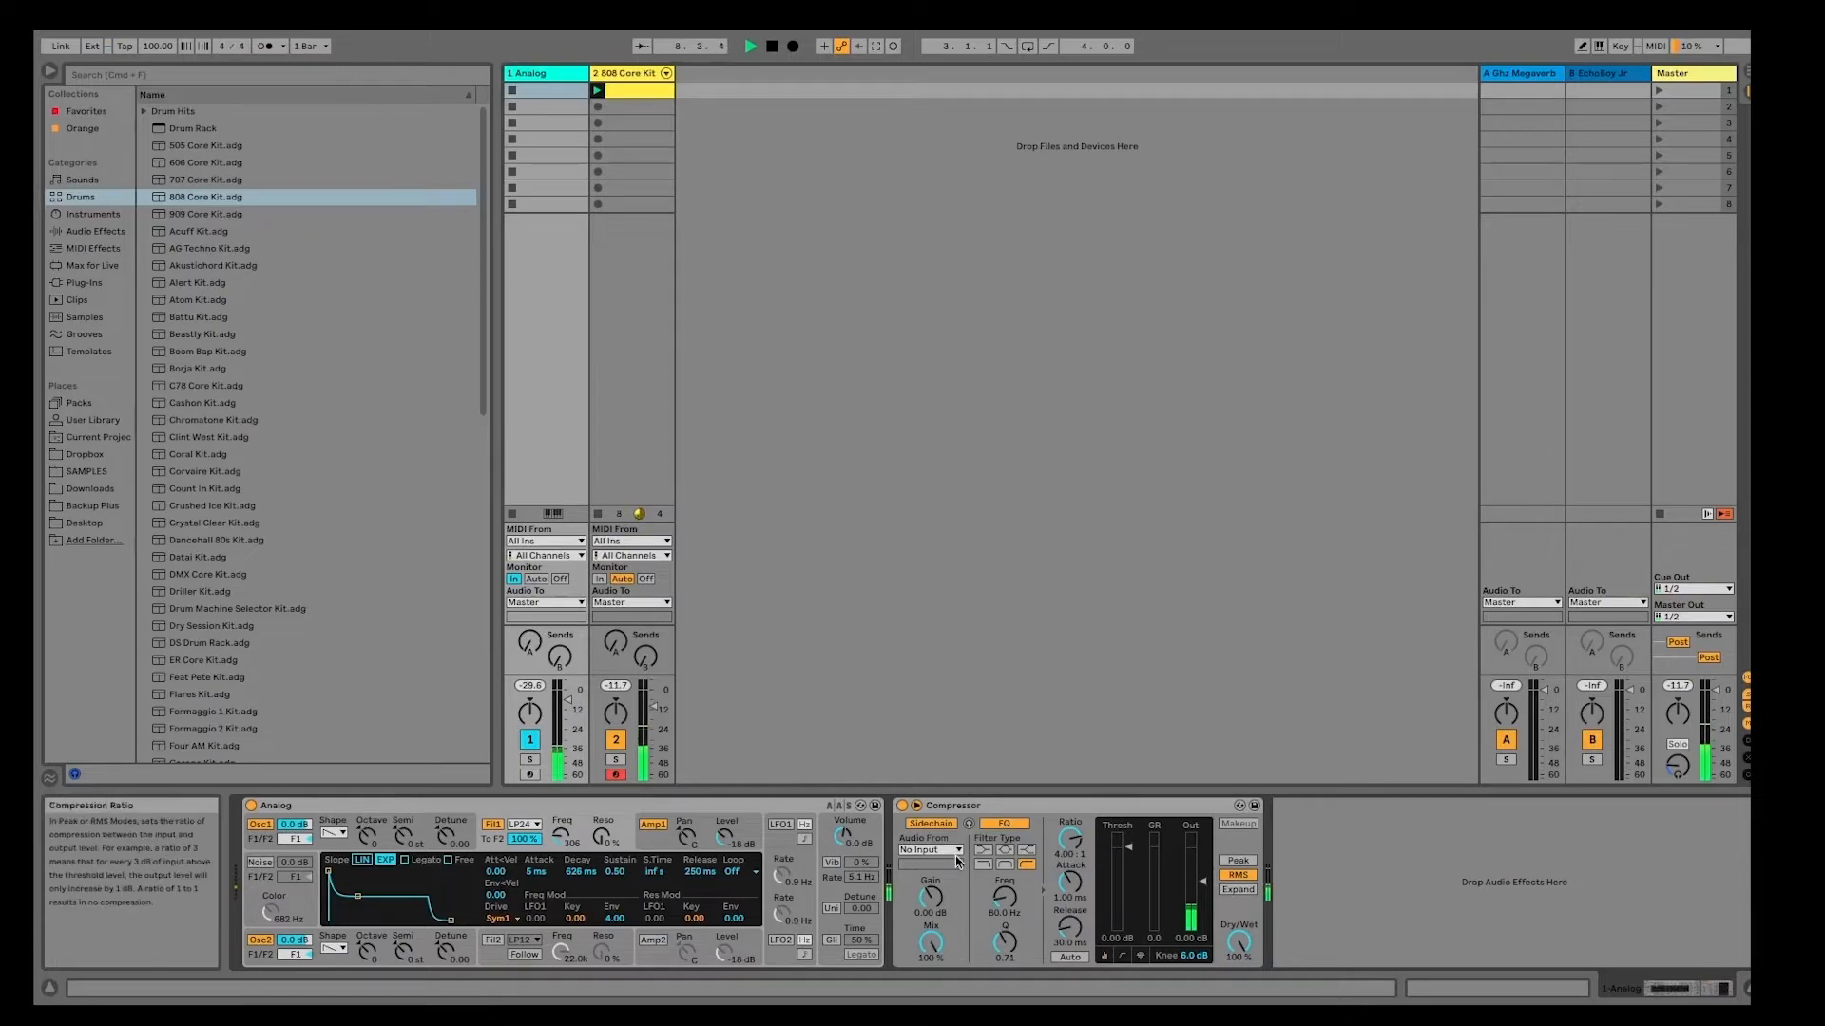
pyautogui.click(955, 852)
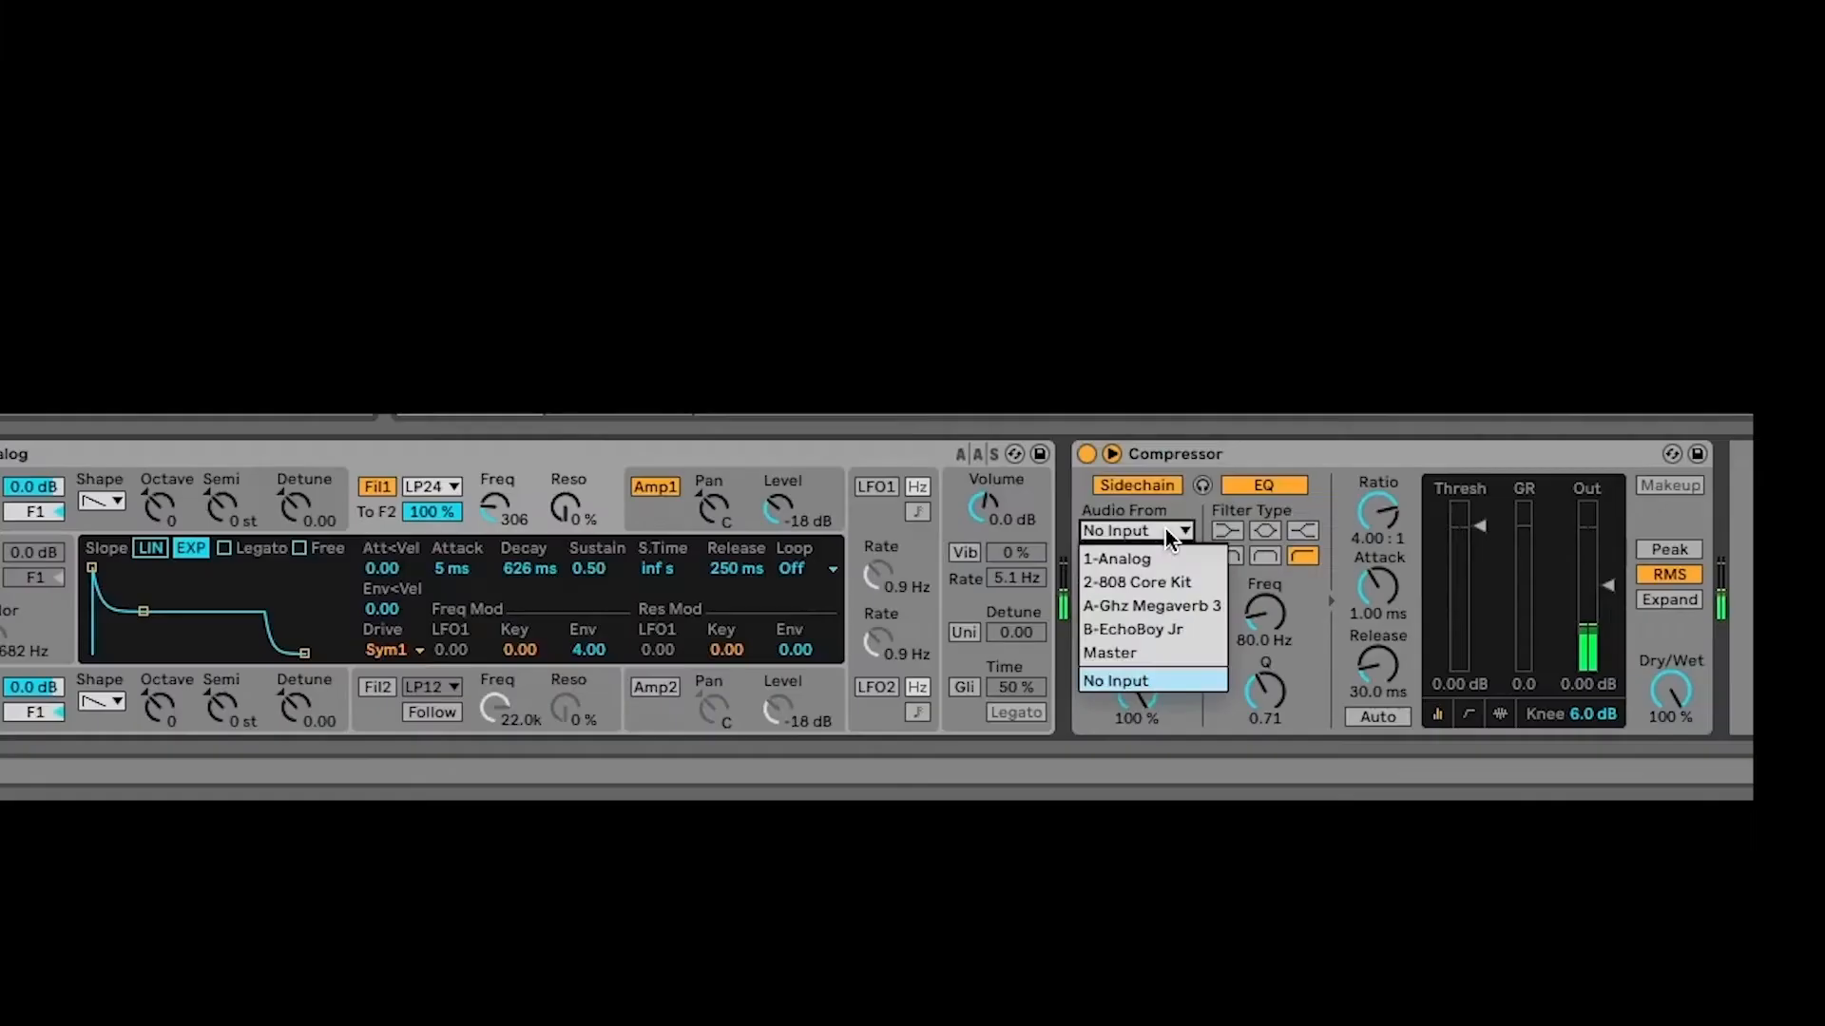
pyautogui.click(1136, 583)
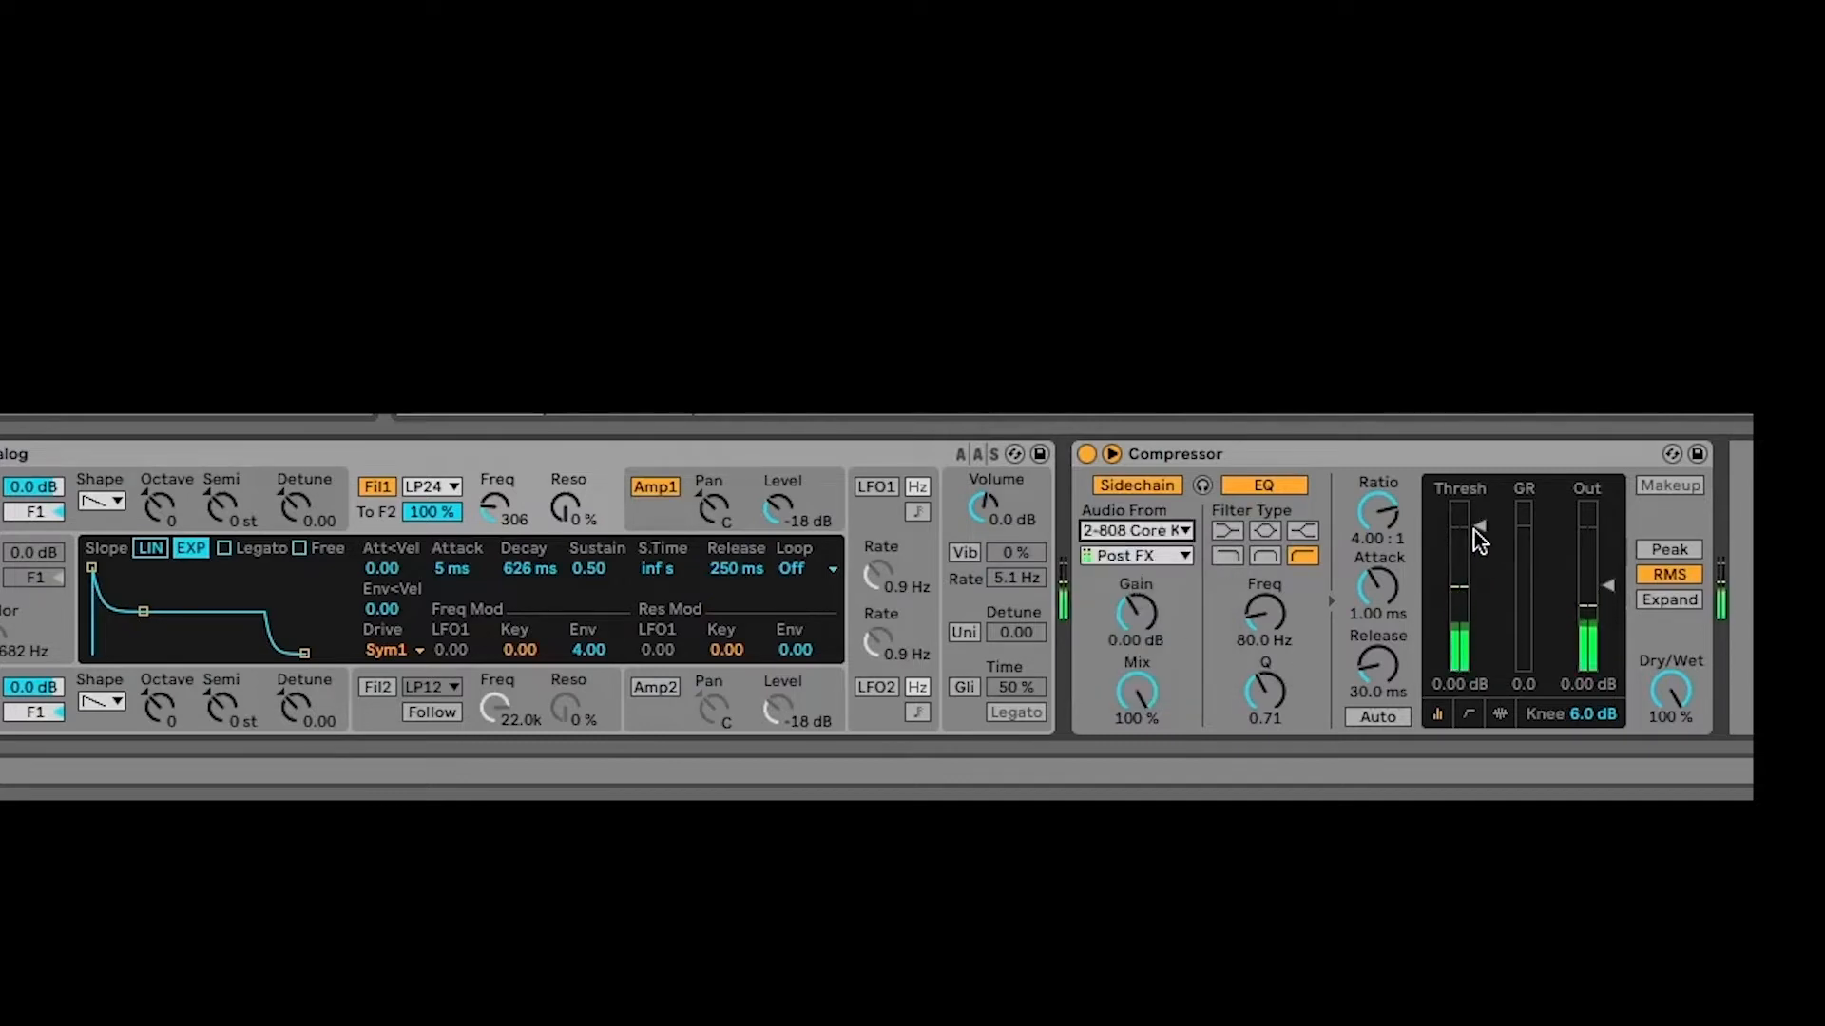
# Step: Lower the Compressor's threshold to -48.4 dB and raise its ratio to 5.82:1
pyautogui.moveTo(1474, 530); pyautogui.dragTo(1479, 576)
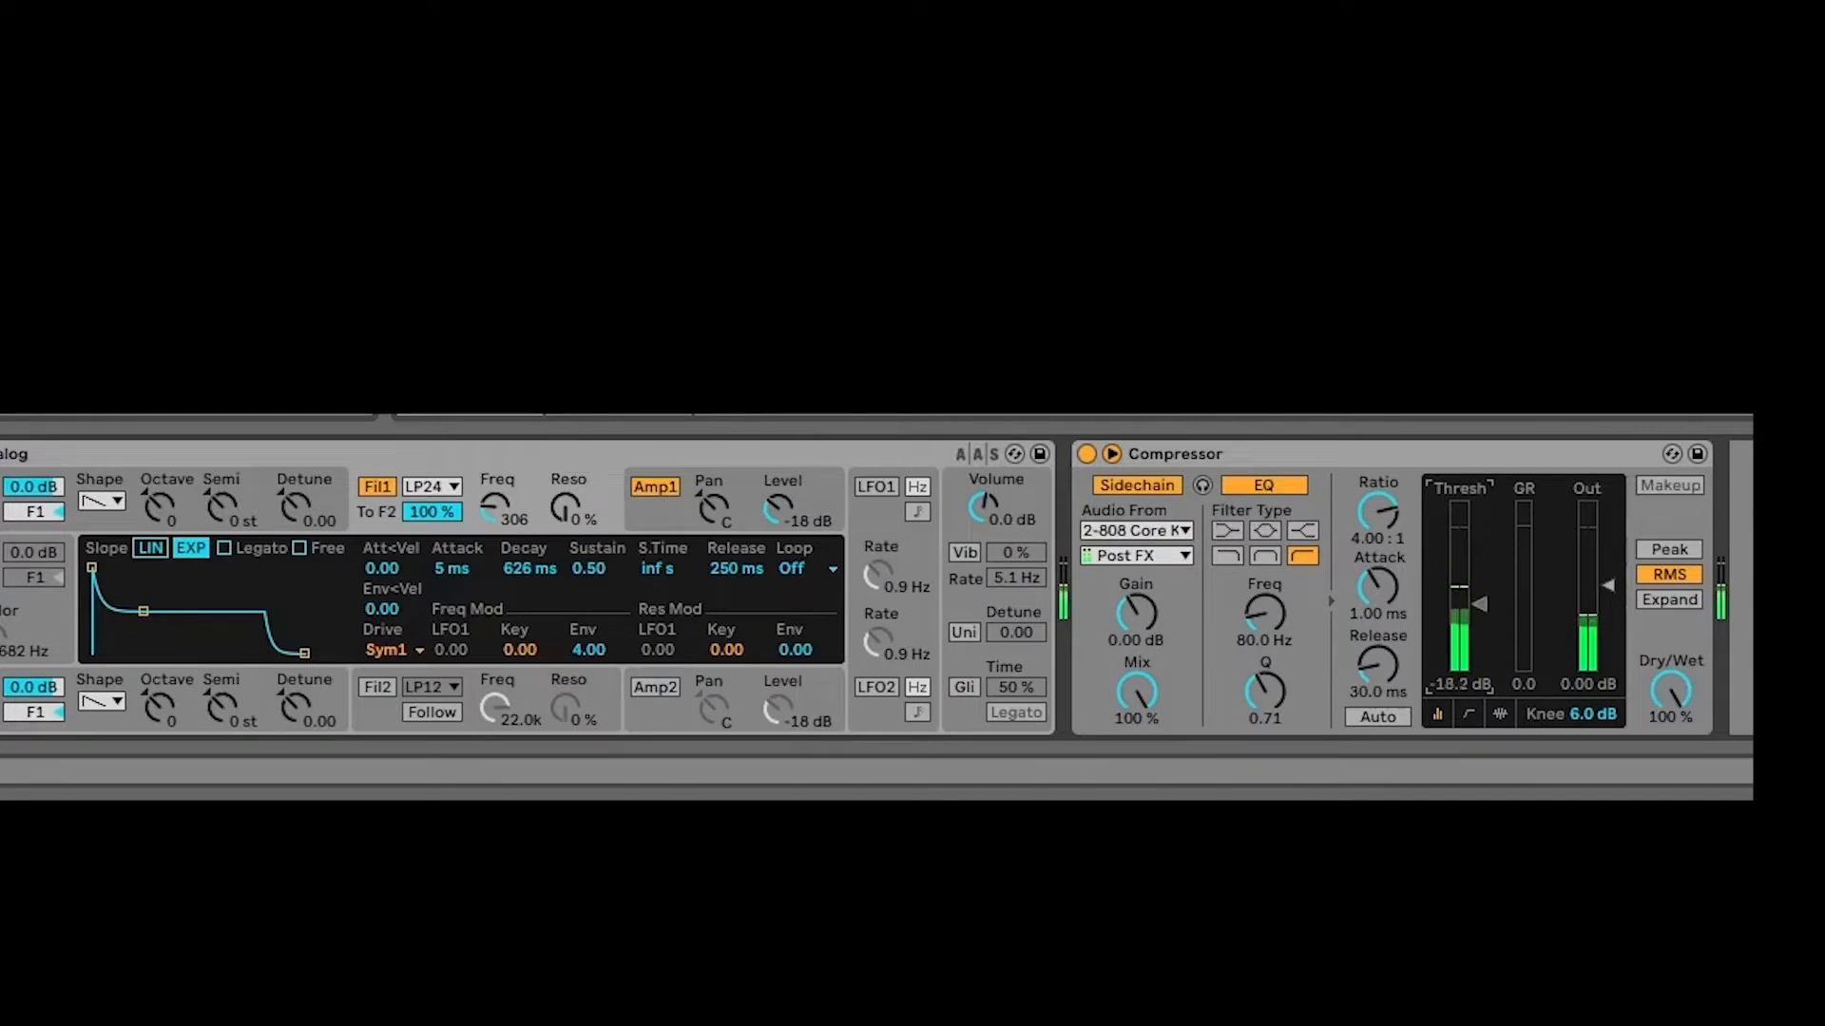
pyautogui.moveTo(1478, 604); pyautogui.dragTo(1479, 653)
pyautogui.moveTo(1380, 542); pyautogui.dragTo(1380, 534)
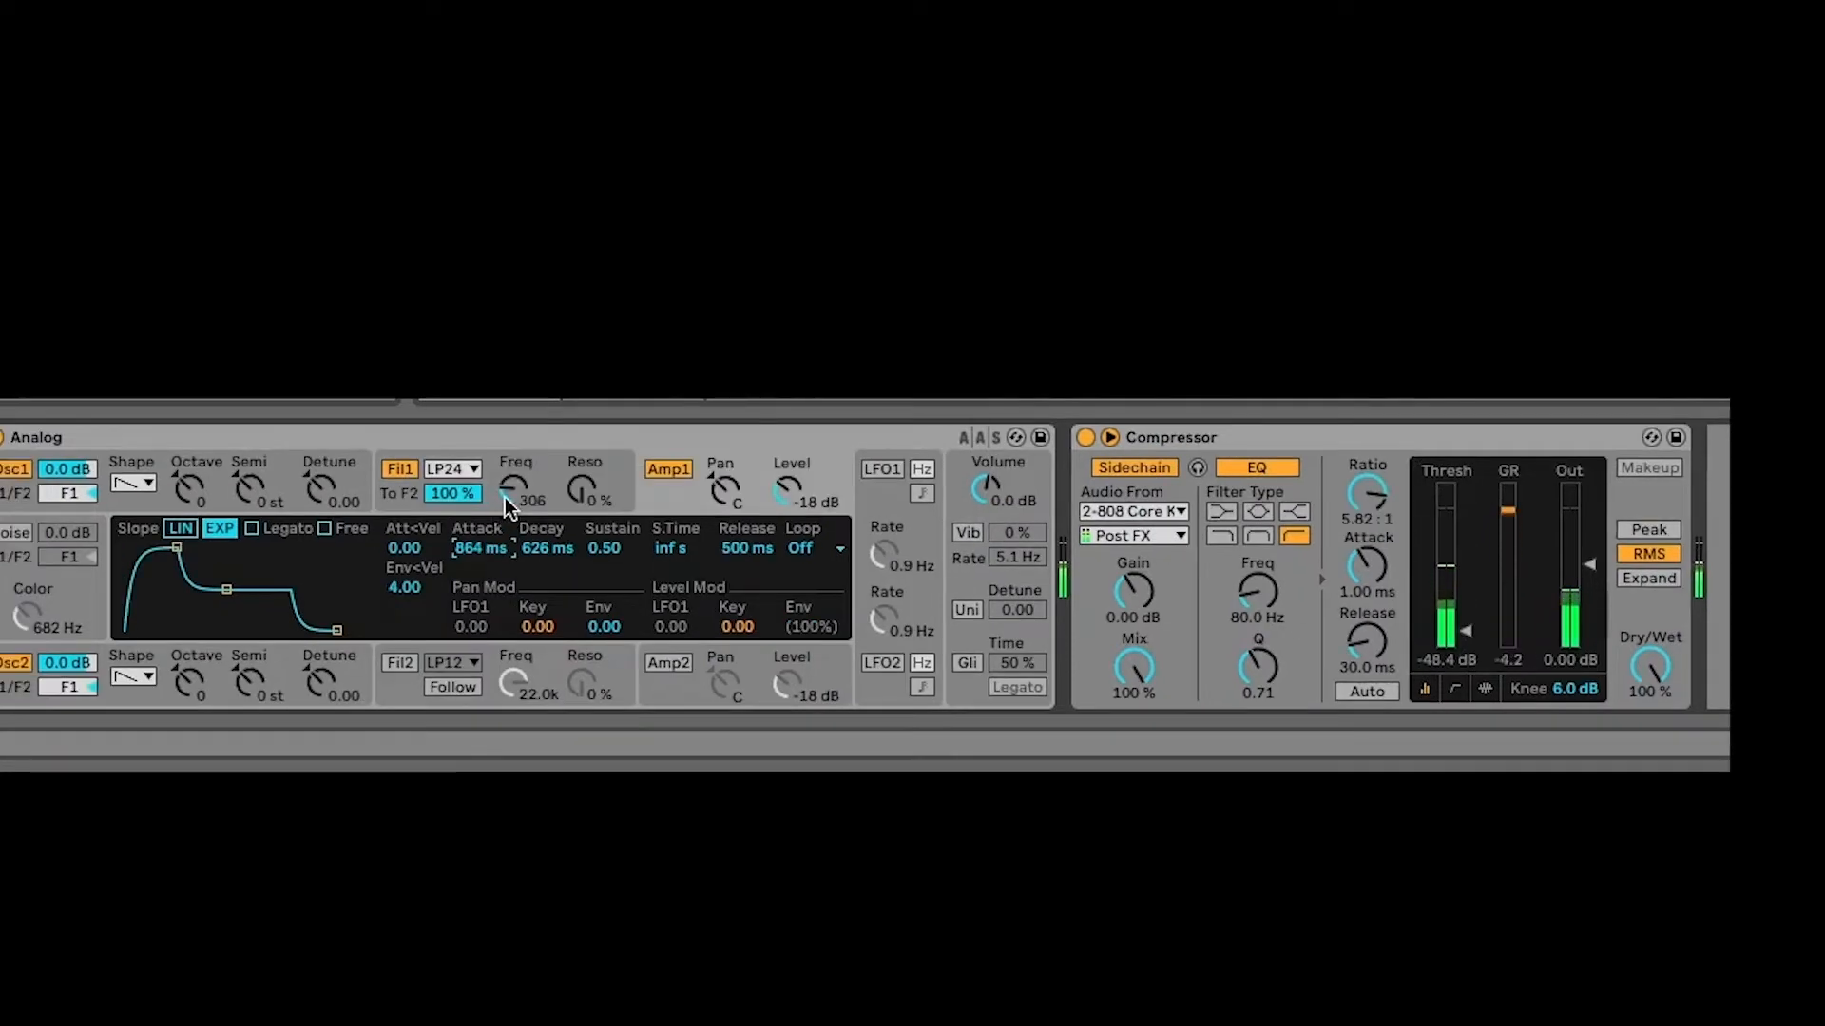
pyautogui.moveTo(505, 498); pyautogui.dragTo(498, 493)
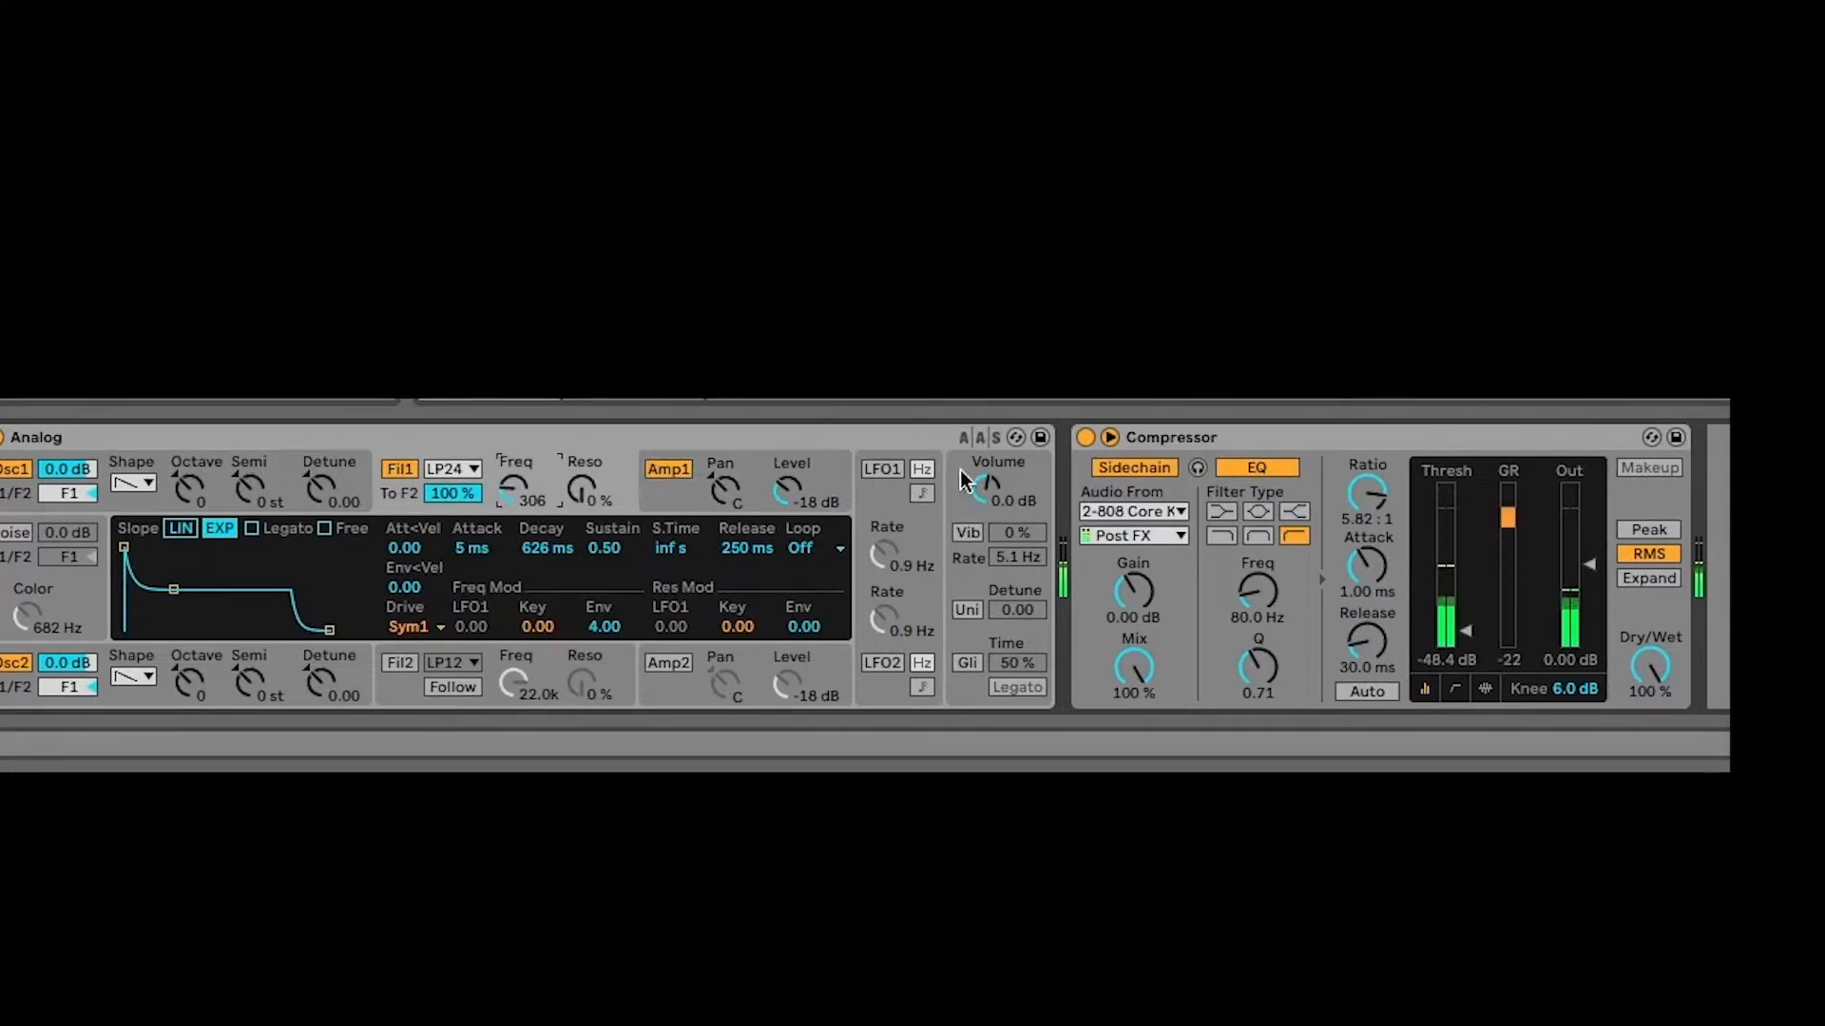
# Step: Set the Compressor's threshold to -47.0 dB, ratio to inf:1, attack to 0.03 ms and release to 98.7 ms
pyautogui.moveTo(1464, 601)
pyautogui.mouseDown()
pyautogui.moveTo(1464, 620)
pyautogui.moveTo(1463, 598)
pyautogui.mouseUp()
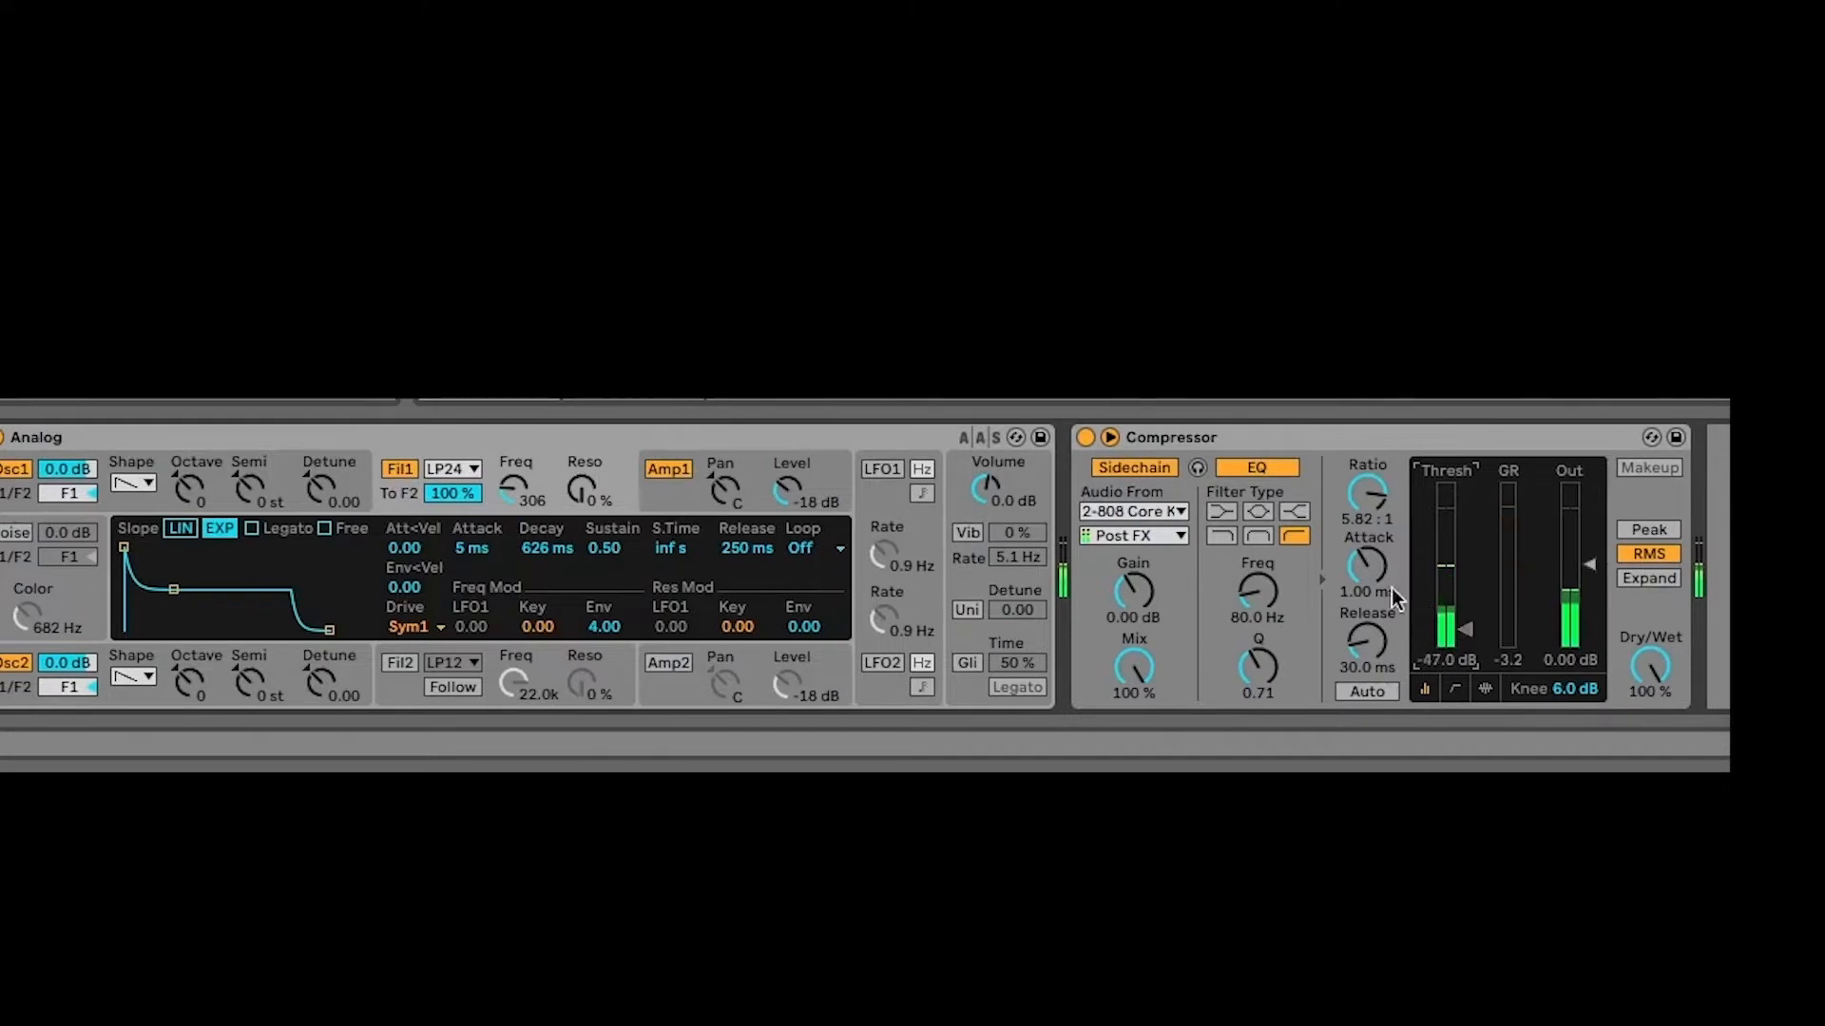
pyautogui.moveTo(1367, 493); pyautogui.dragTo(1367, 521)
pyautogui.moveTo(1366, 624); pyautogui.dragTo(1367, 576)
pyautogui.moveTo(1373, 492); pyautogui.dragTo(1372, 488)
pyautogui.moveTo(1366, 566); pyautogui.dragTo(1366, 633)
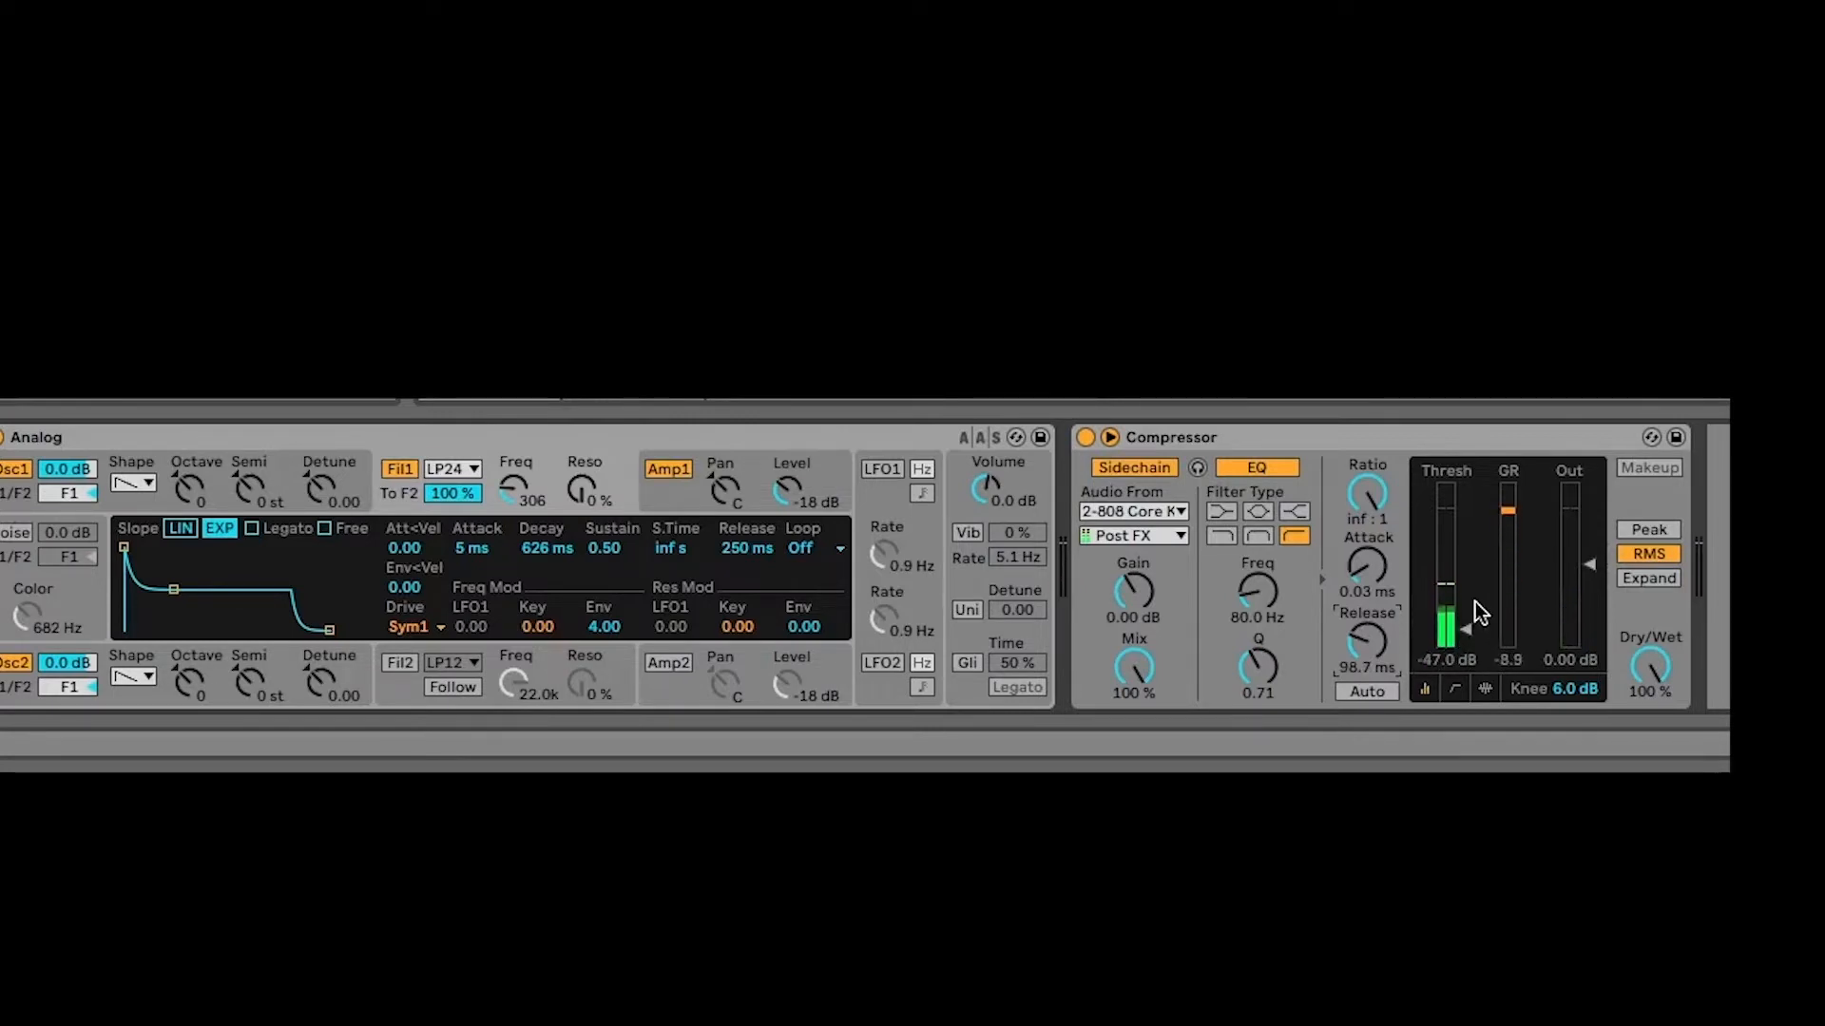
# Step: Set the Compressor's ratio to 7.88:1 and try thresholds of -37.6 dB and -21.3 dB before lowering the threshold again
pyautogui.moveTo(1371, 501)
pyautogui.mouseDown()
pyautogui.moveTo(1371, 527)
pyautogui.moveTo(1371, 484)
pyautogui.moveTo(1366, 538)
pyautogui.mouseUp()
pyautogui.moveTo(1471, 628); pyautogui.dragTo(1471, 609)
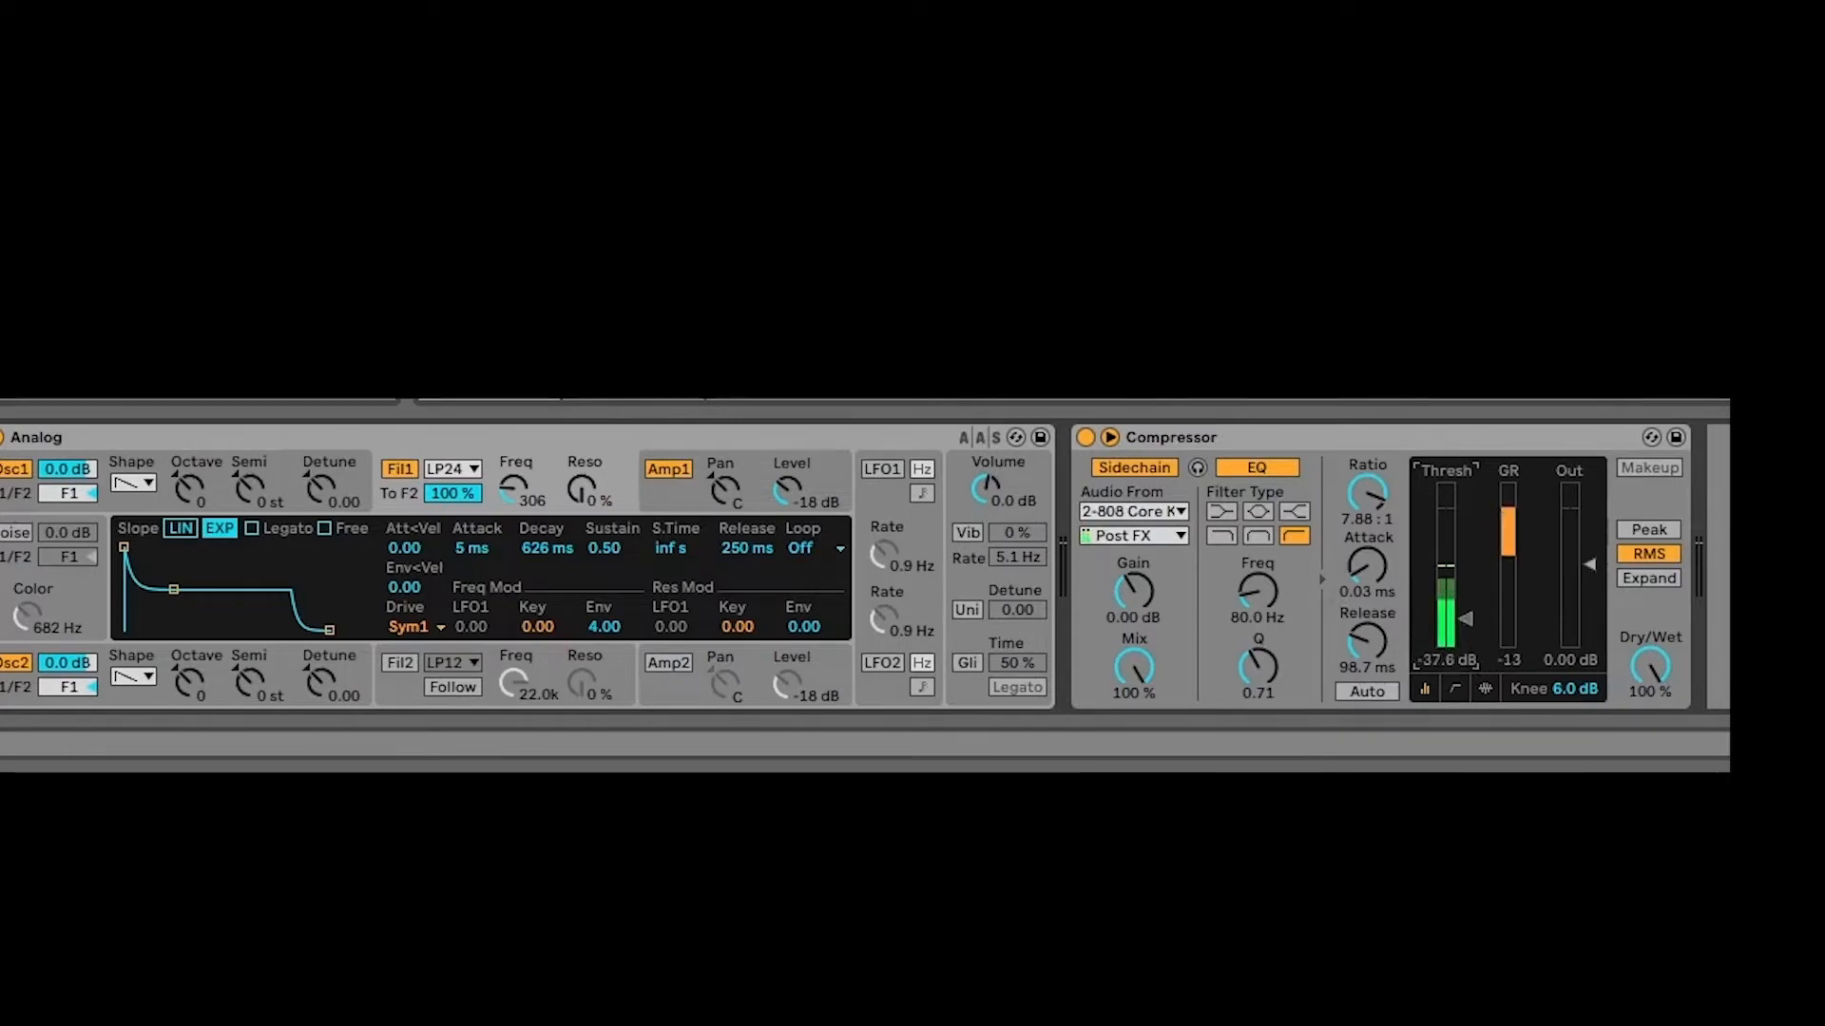
pyautogui.moveTo(1467, 611)
pyautogui.mouseDown()
pyautogui.moveTo(1467, 643)
pyautogui.moveTo(1467, 576)
pyautogui.mouseUp()
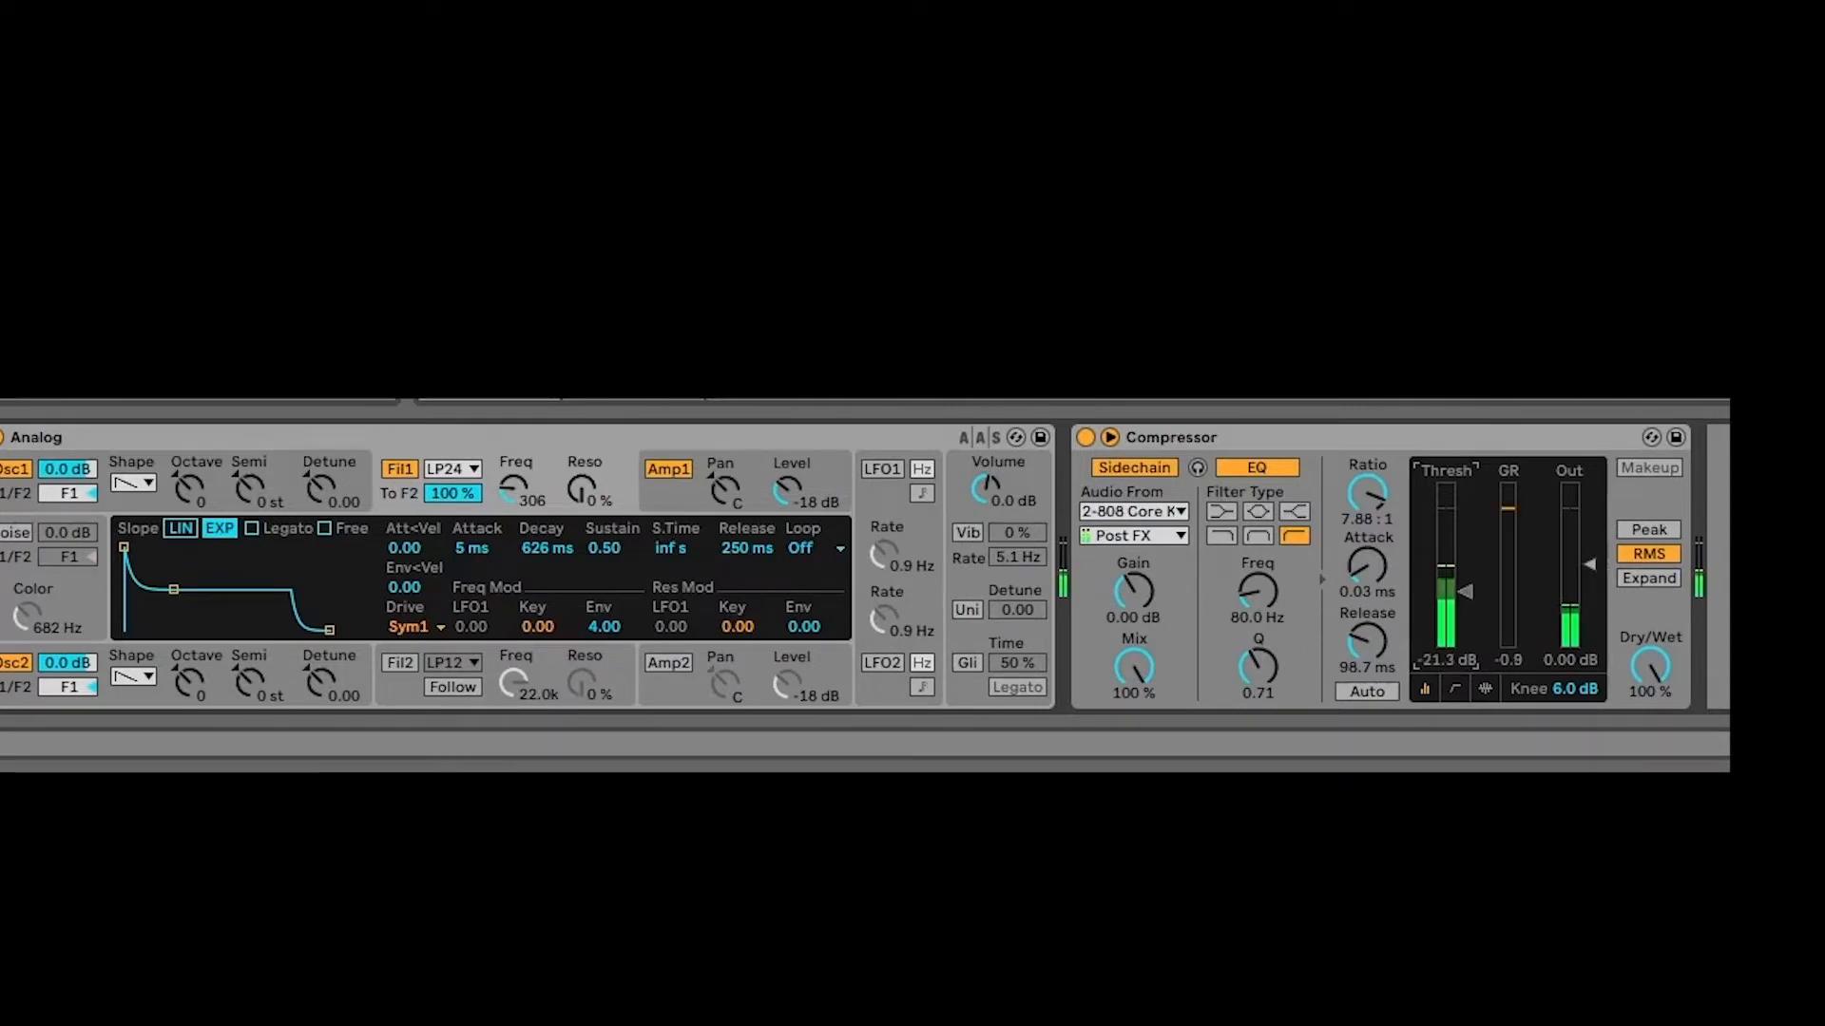
pyautogui.moveTo(1464, 607); pyautogui.dragTo(1464, 625)
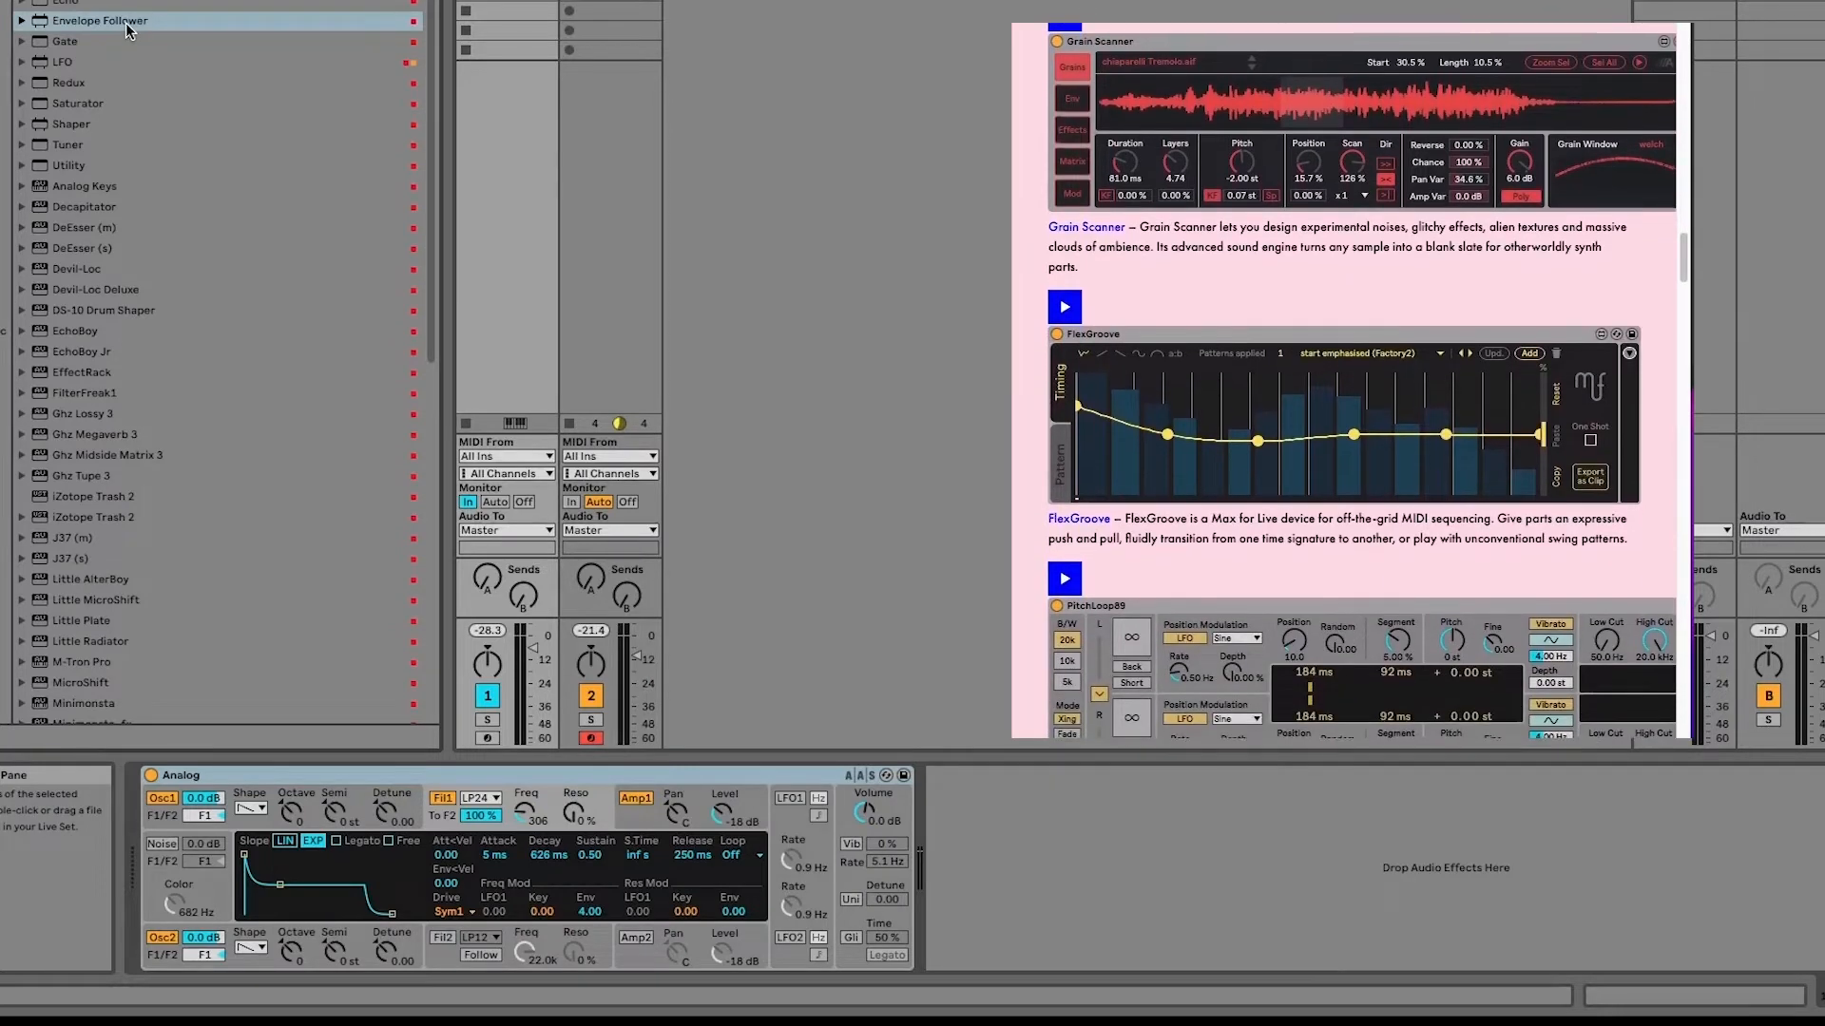
# Step: Load an Envelope Follower from the favorites and move it from the Analog track to the 808 Core Kit track
pyautogui.doubleClick(125, 23)
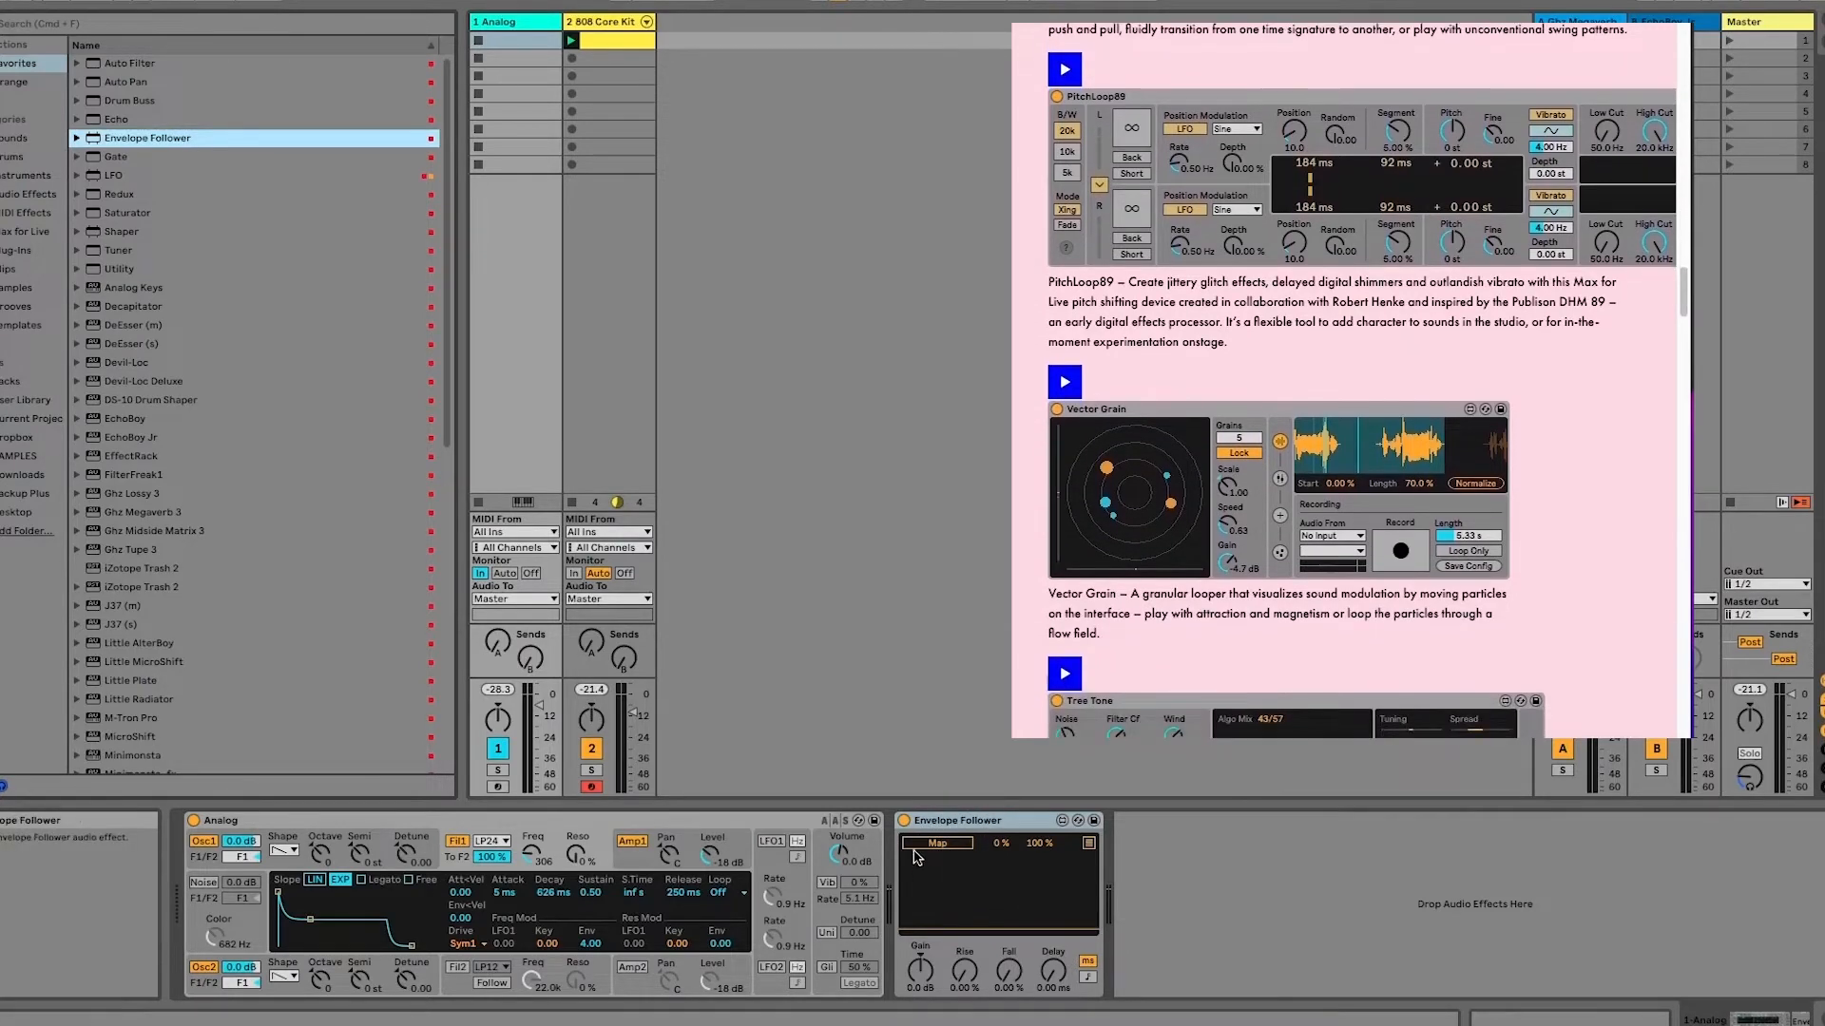
pyautogui.moveTo(941, 820); pyautogui.dragTo(827, 727)
pyautogui.moveTo(611, 297); pyautogui.dragTo(612, 296)
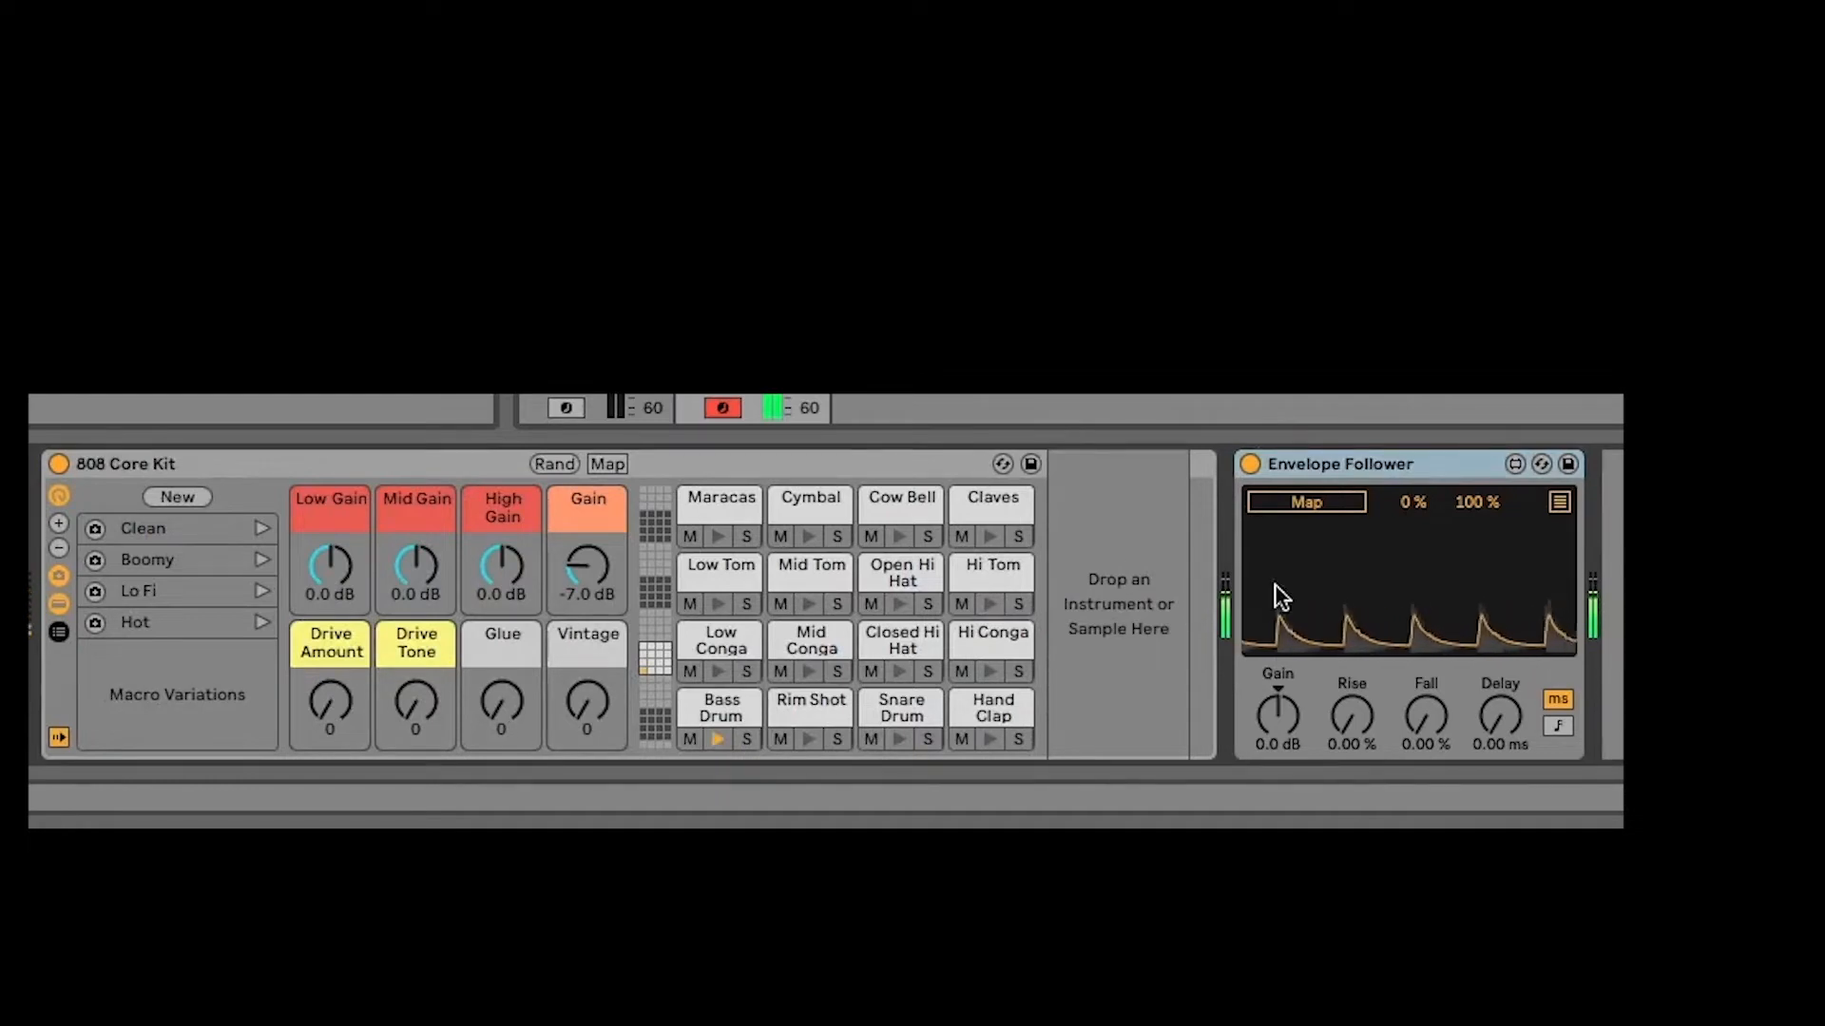
# Step: Restart playback, set the Envelope Follower's Gain to 7.6 dB, and try Fall at 51.2 % before returning it to 0 %
pyautogui.press('space')
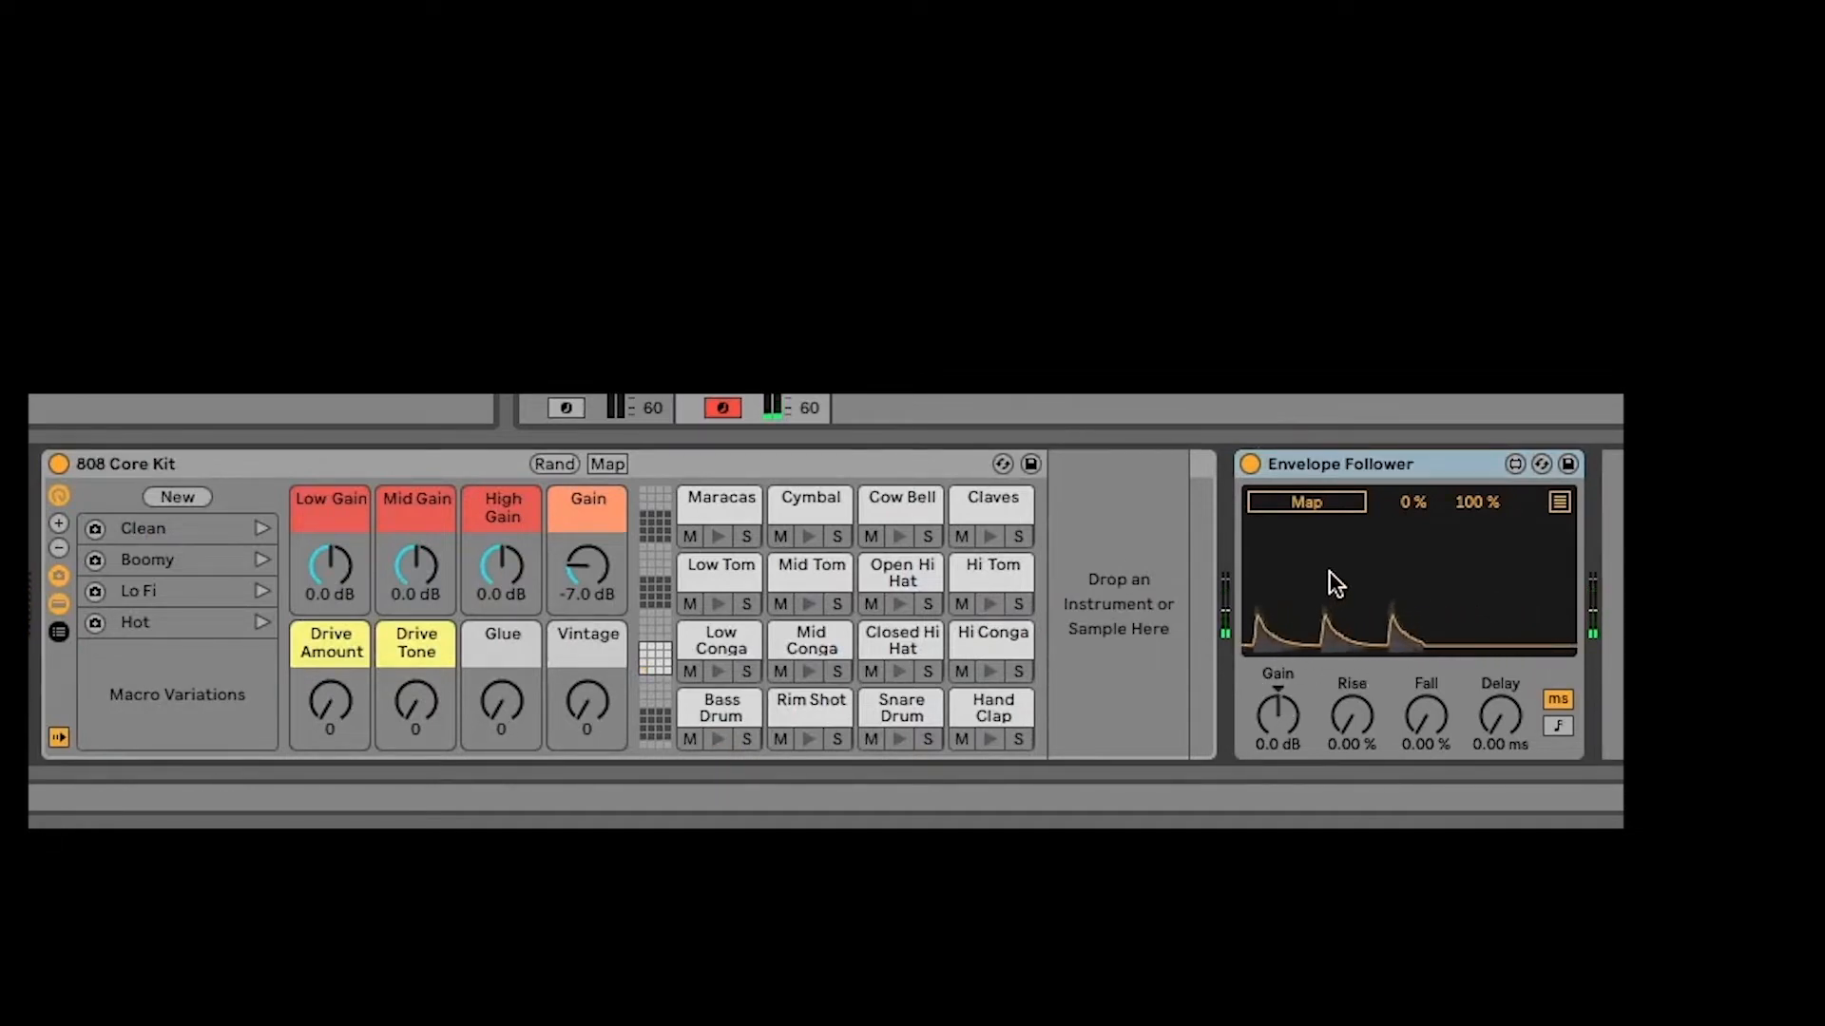
pyautogui.press('space')
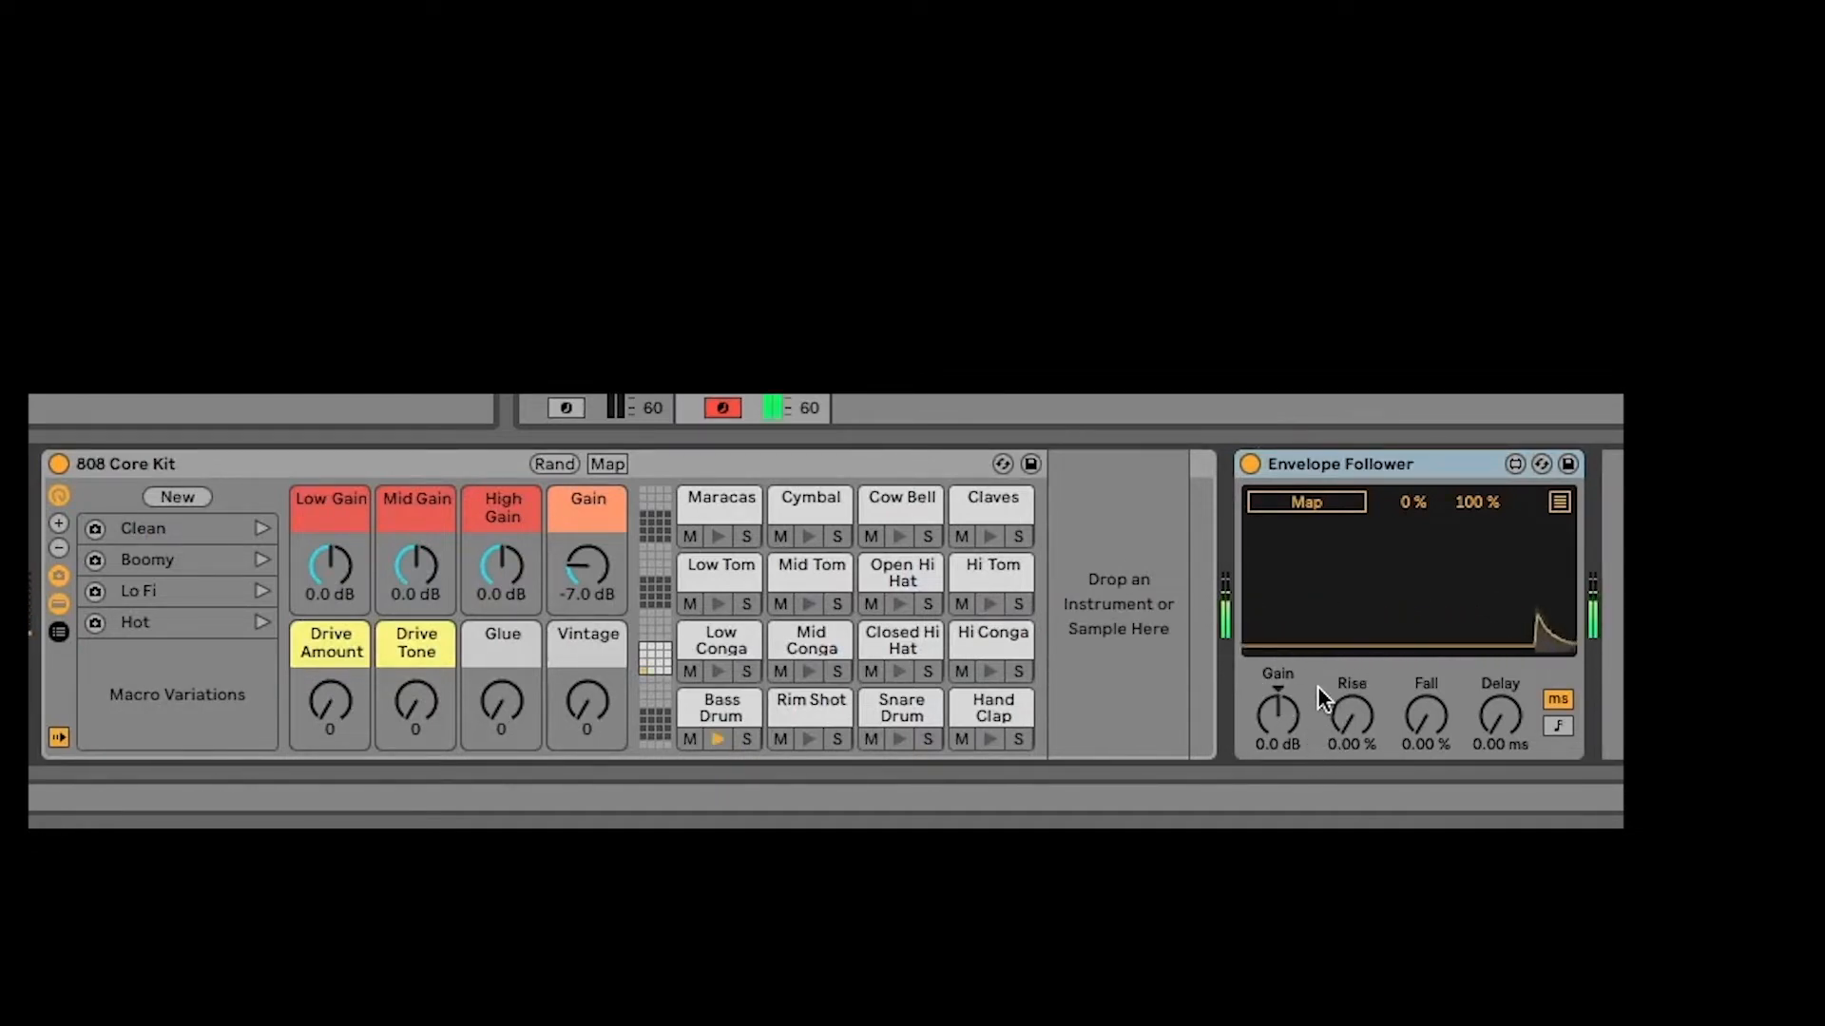
pyautogui.moveTo(1314, 757); pyautogui.dragTo(1431, 651)
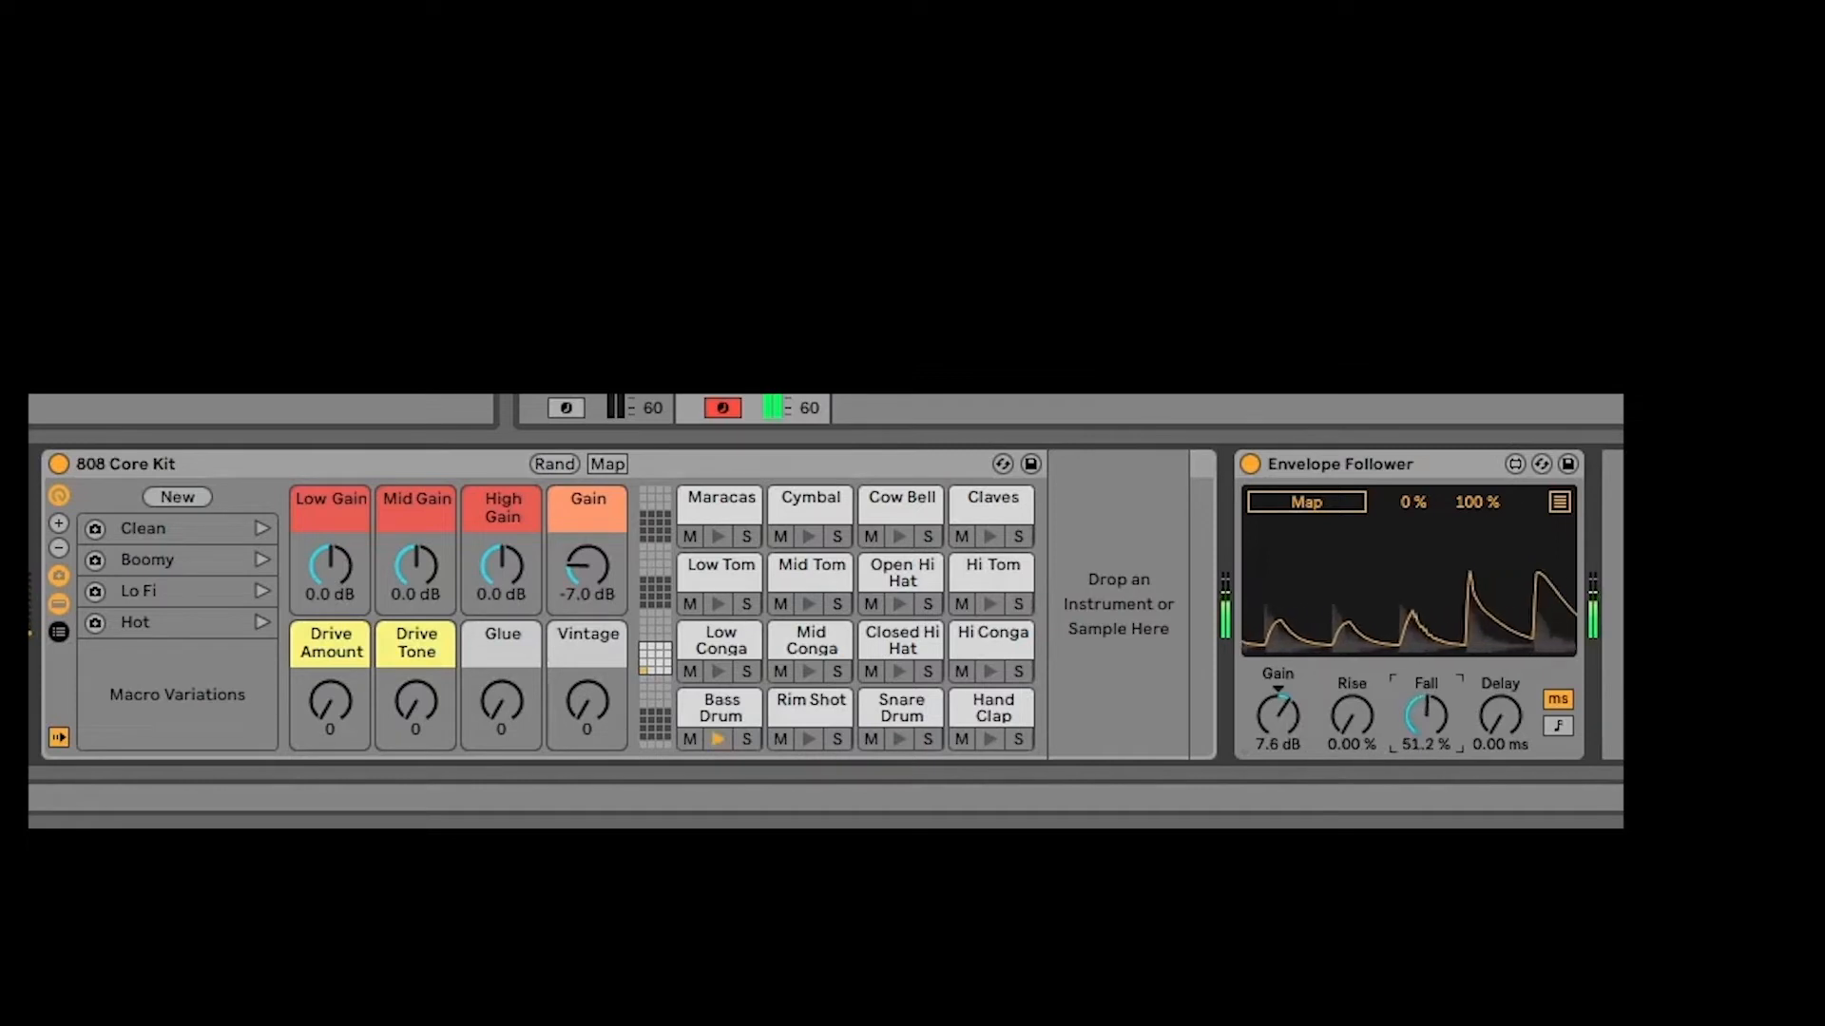
pyautogui.moveTo(1428, 724); pyautogui.dragTo(1428, 770)
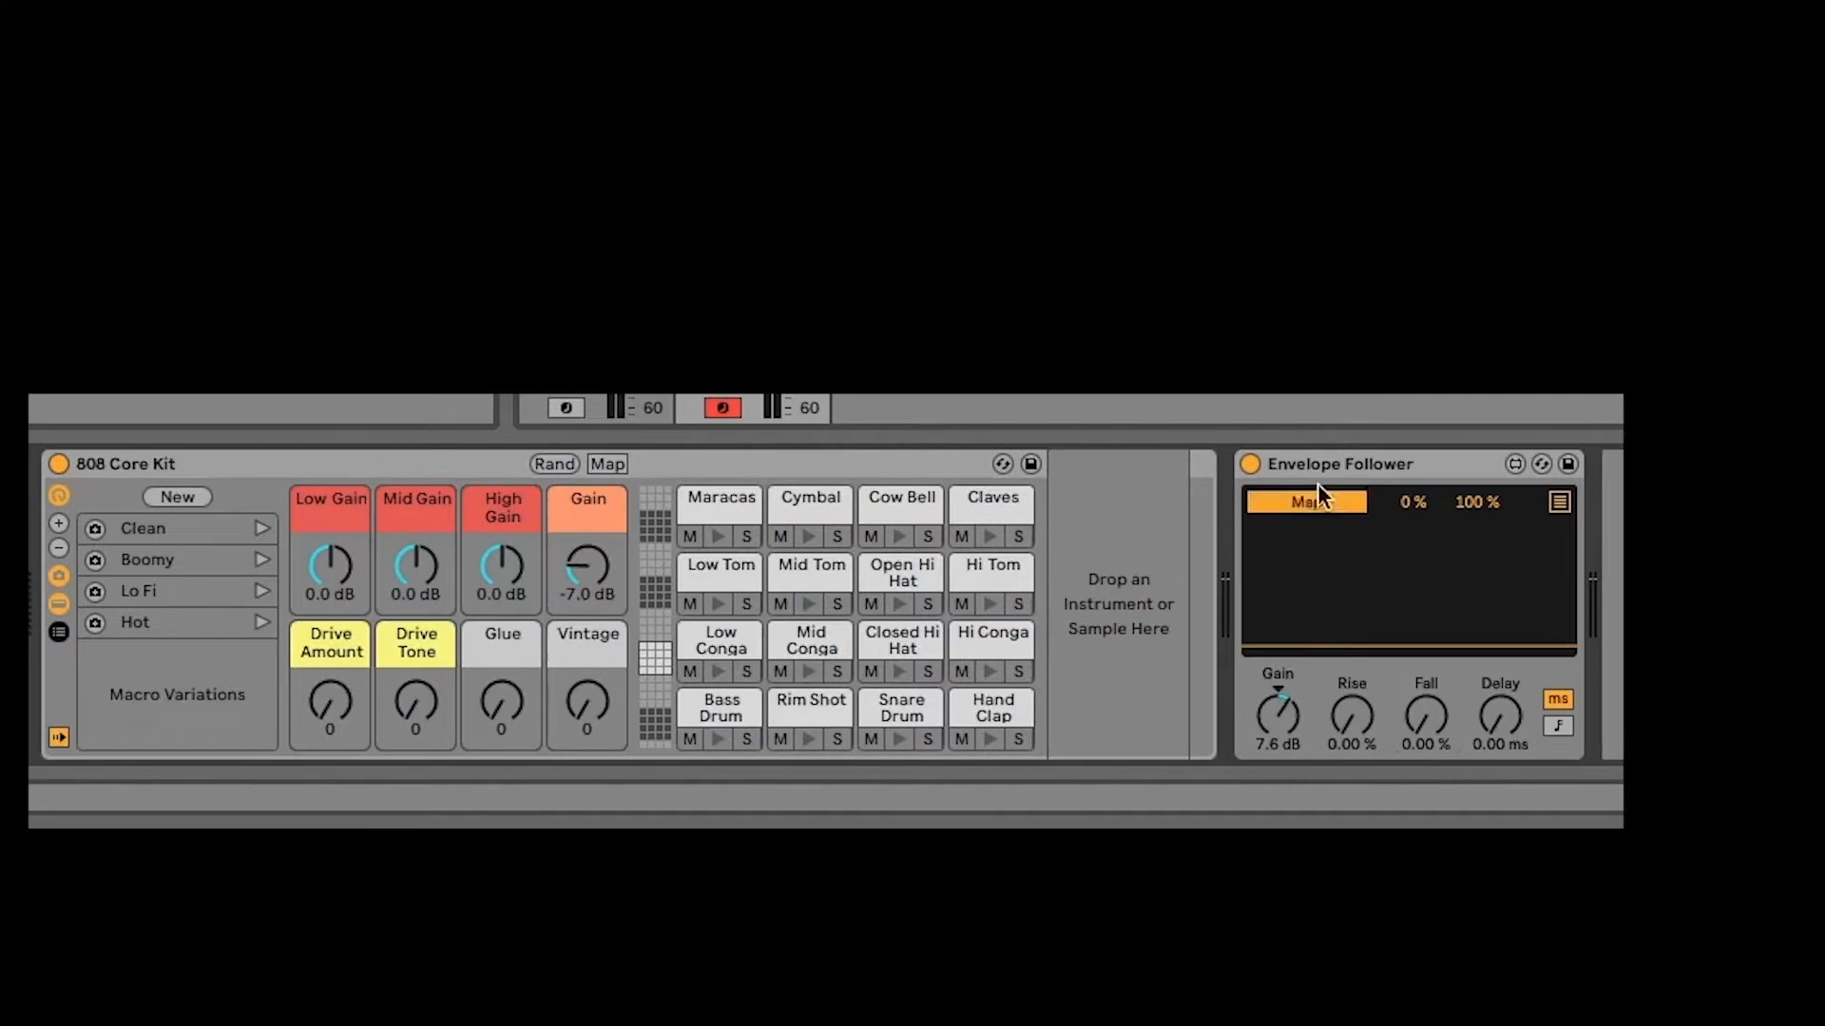
# Step: Map the Envelope Follower to send A of the Analog track and hide the browser
pyautogui.click(1321, 501)
pyautogui.click(601, 635)
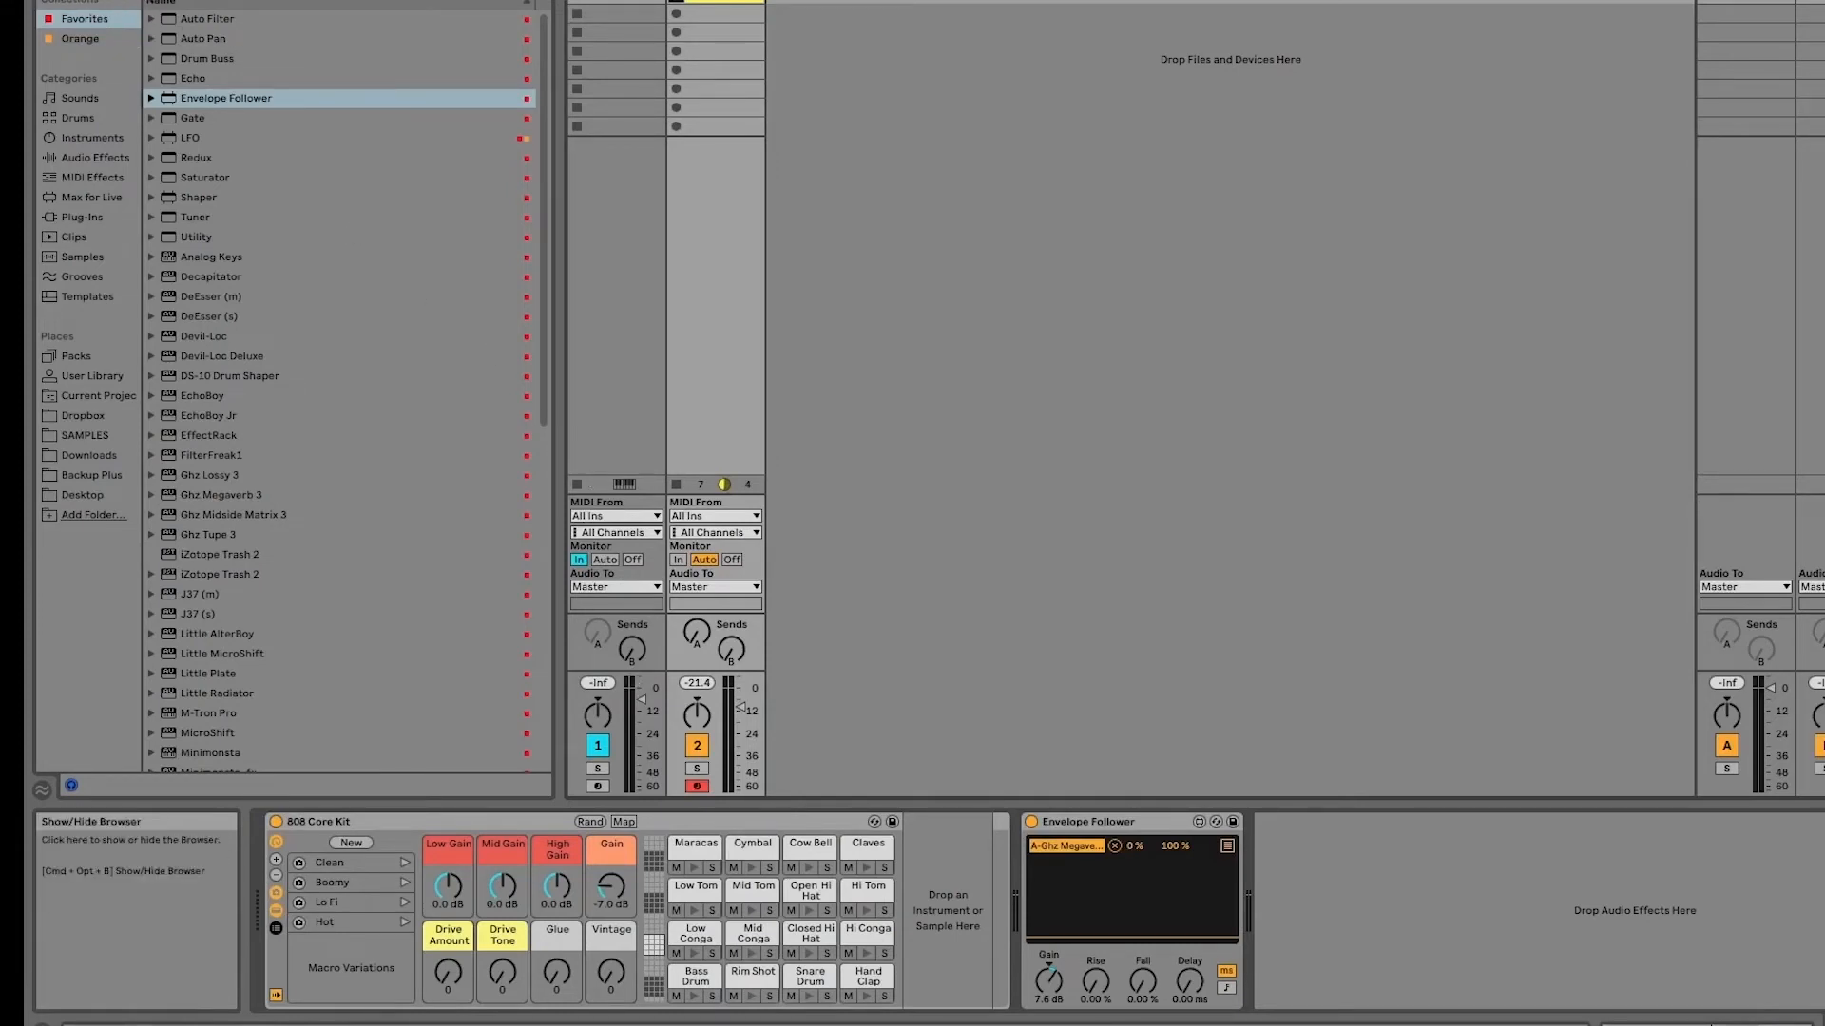
pyautogui.click(42, 1)
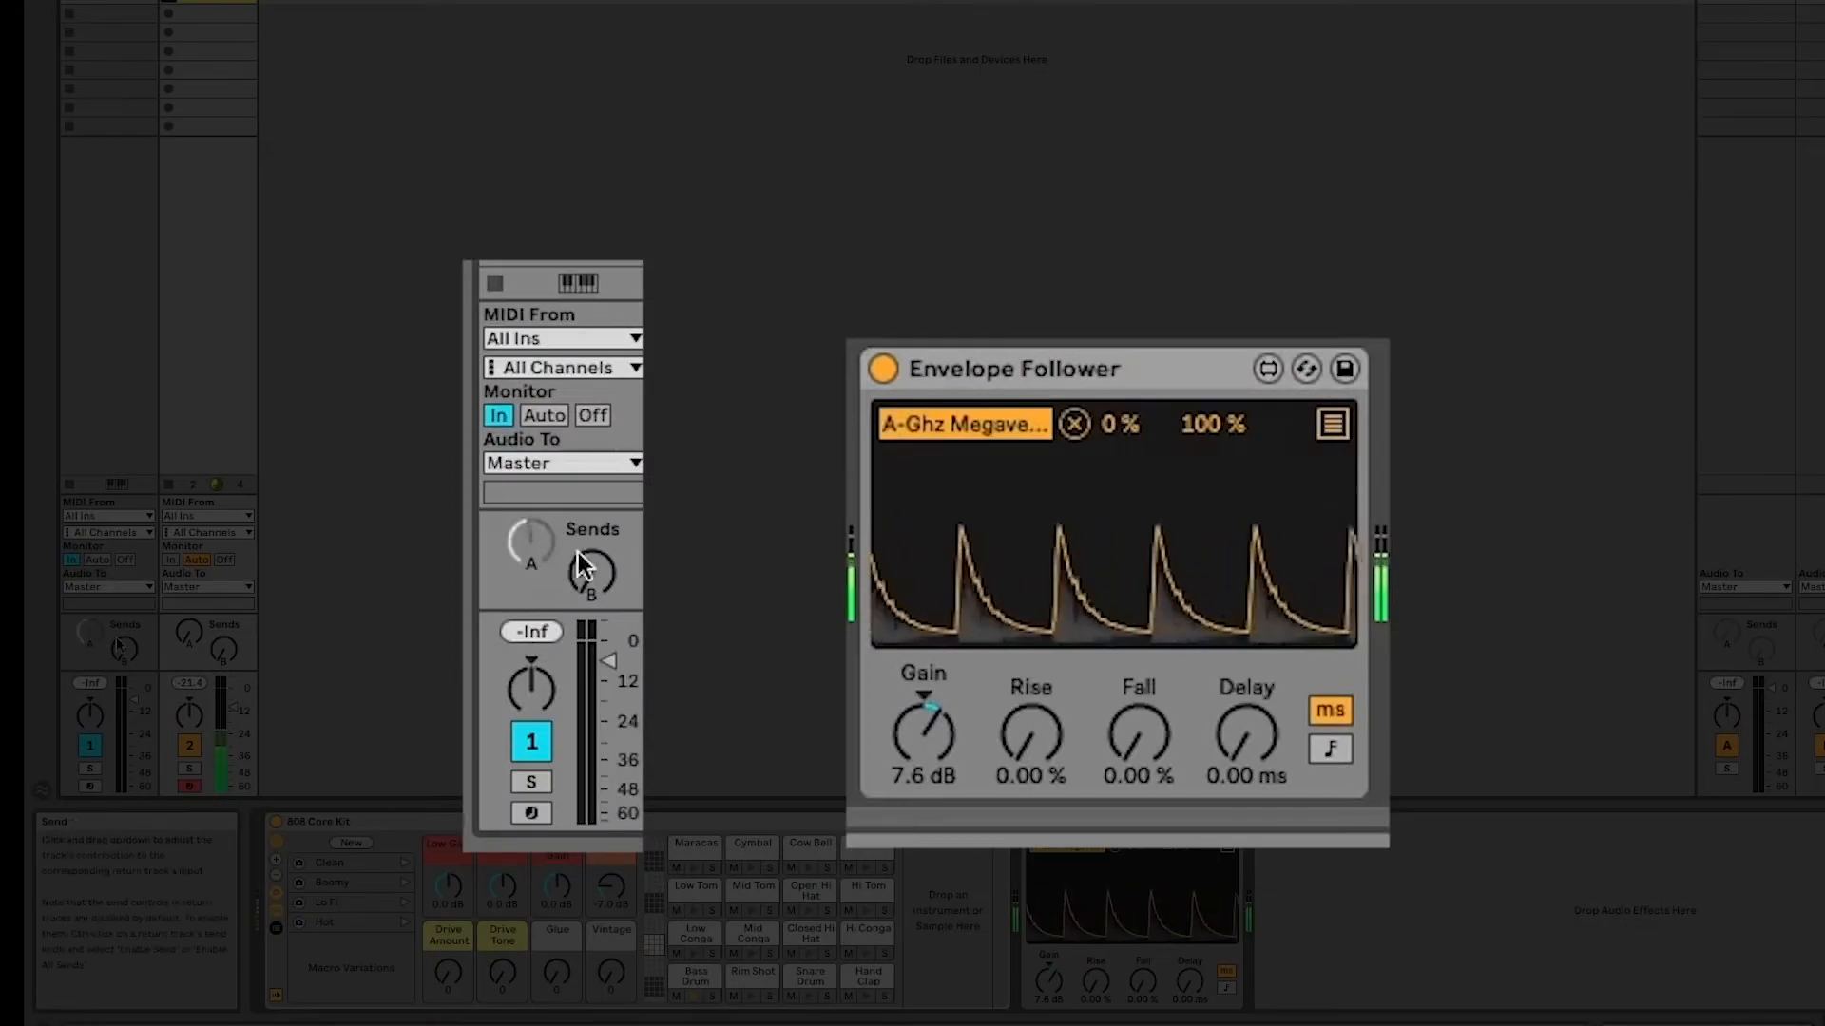
# Step: Set the Envelope Follower's Gain to 13 dB and its Fall to 91.3 %
pyautogui.moveTo(923, 734); pyautogui.dragTo(923, 669)
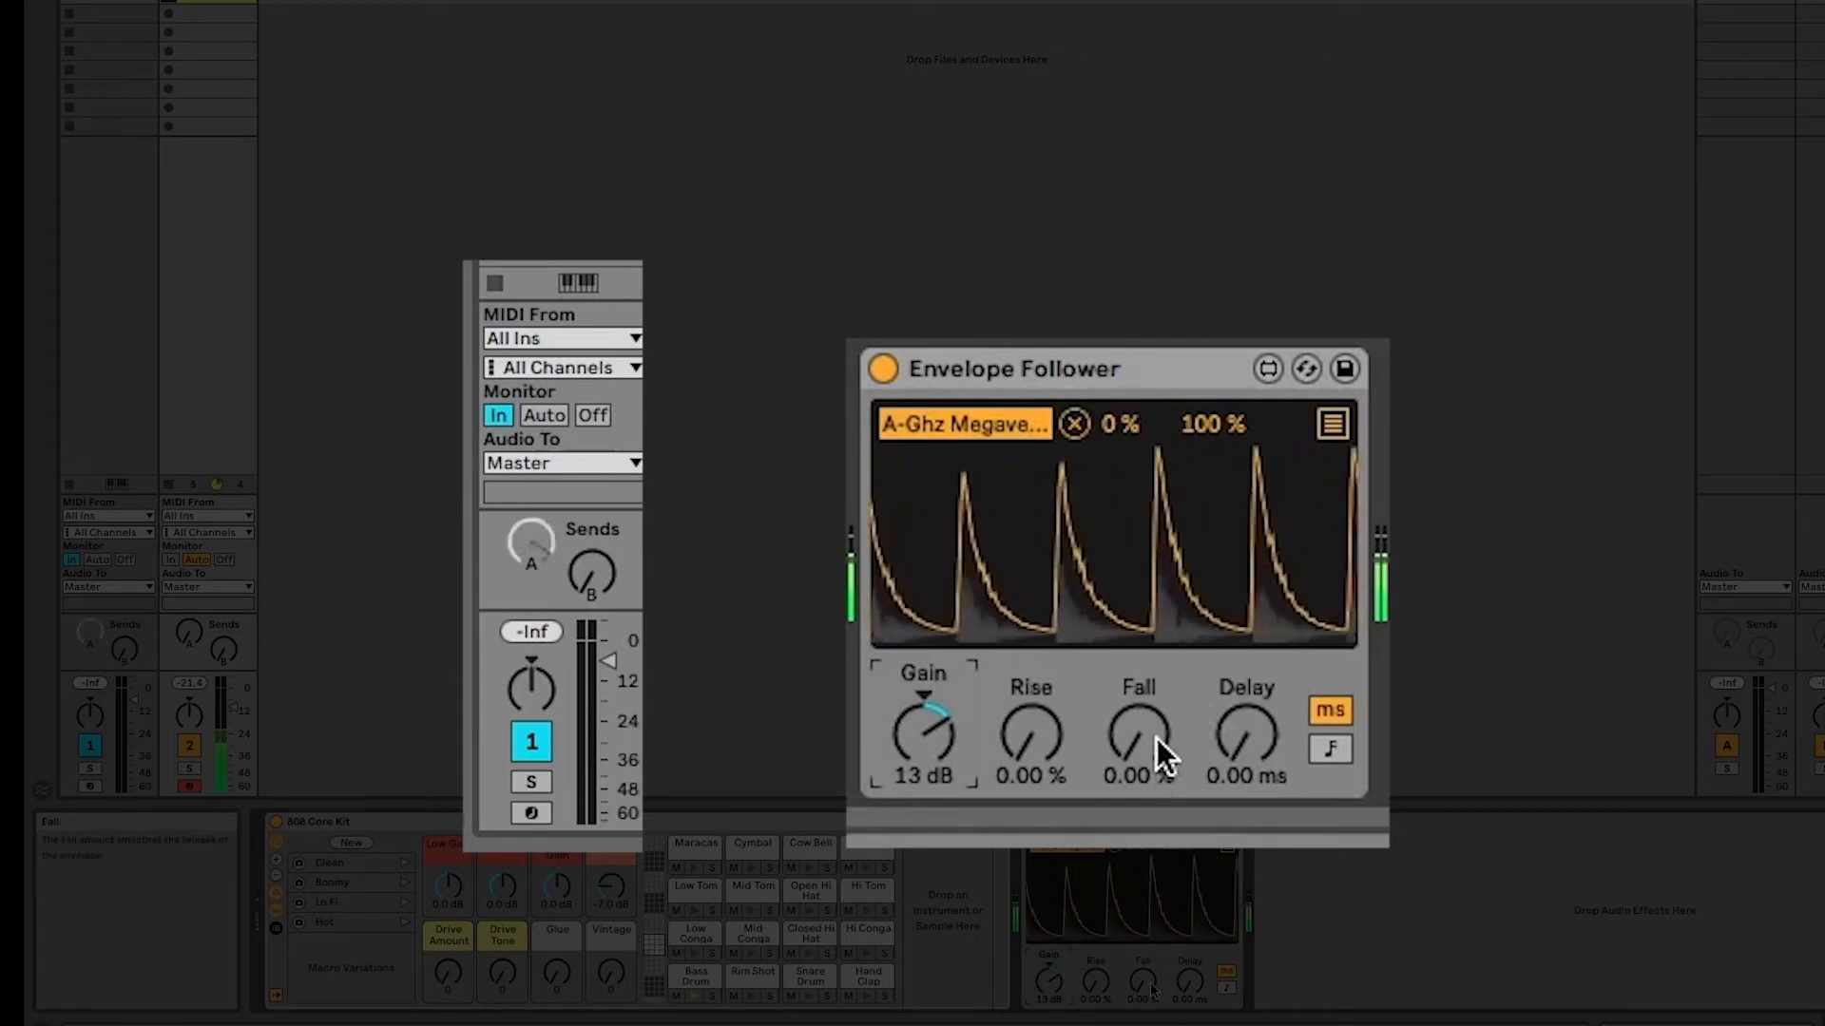
pyautogui.moveTo(1160, 754); pyautogui.dragTo(1161, 620)
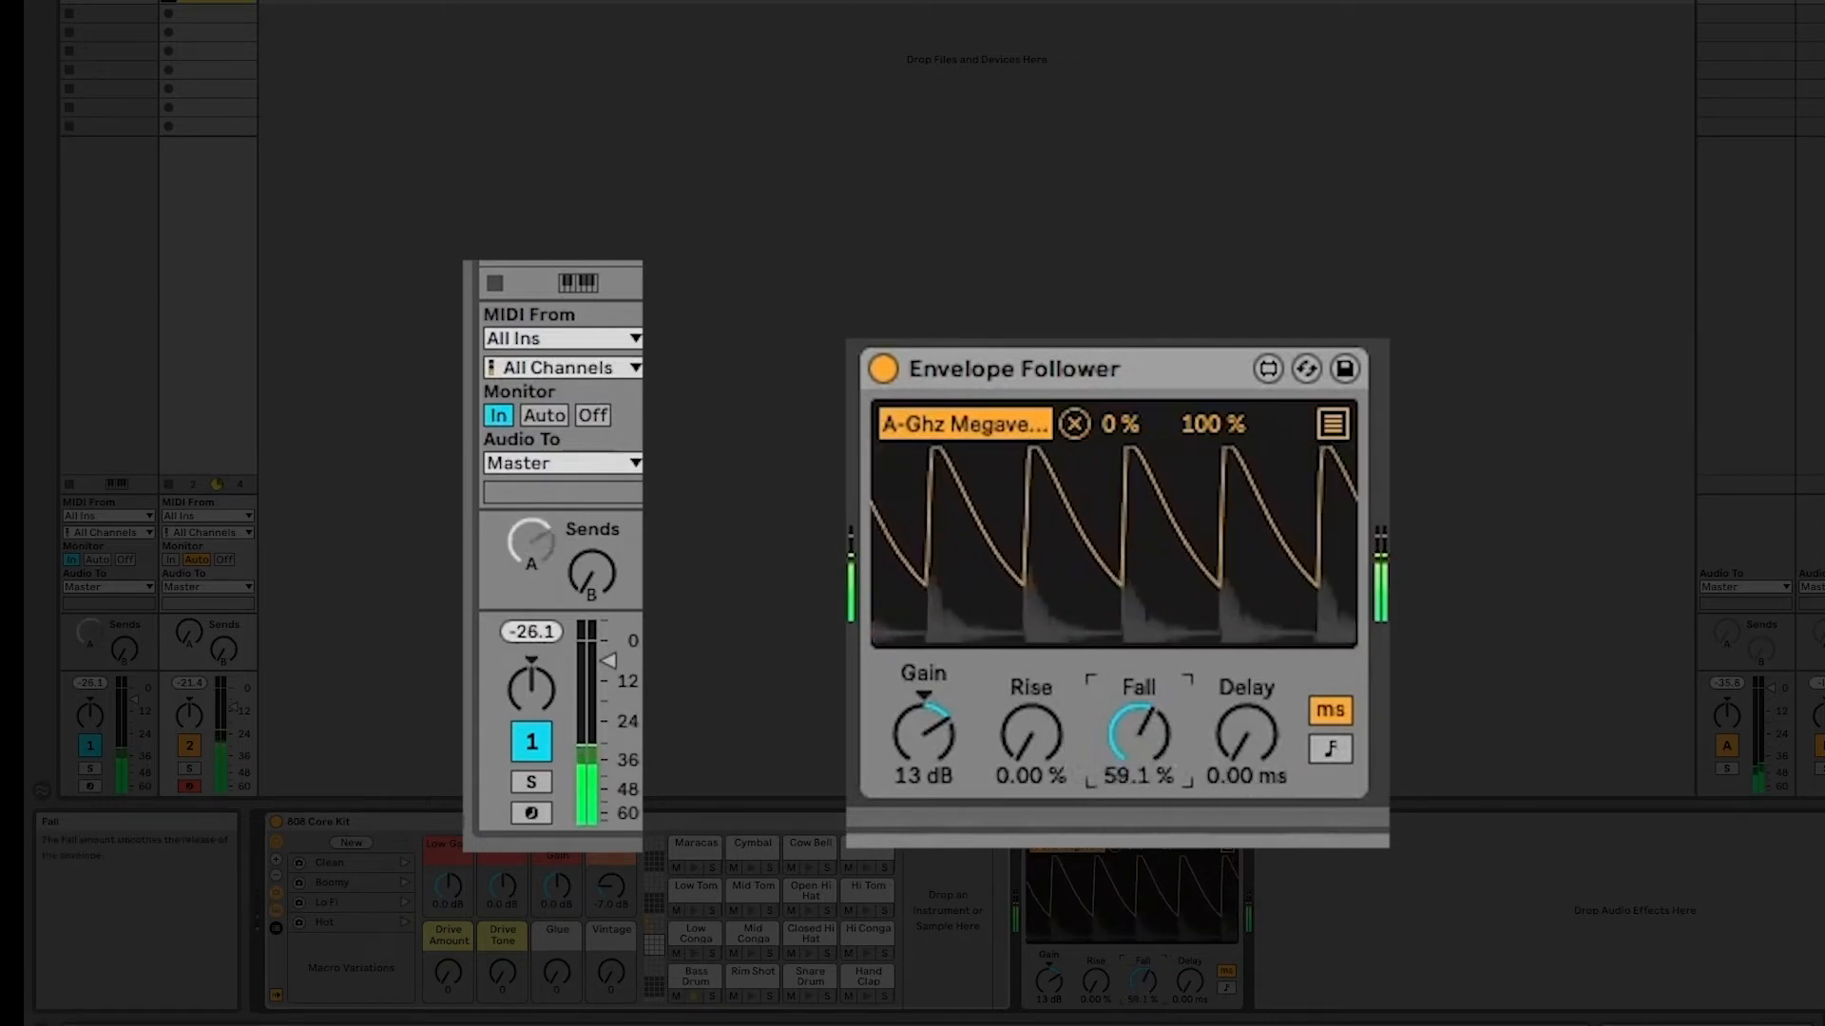
pyautogui.moveTo(1139, 734); pyautogui.dragTo(1140, 673)
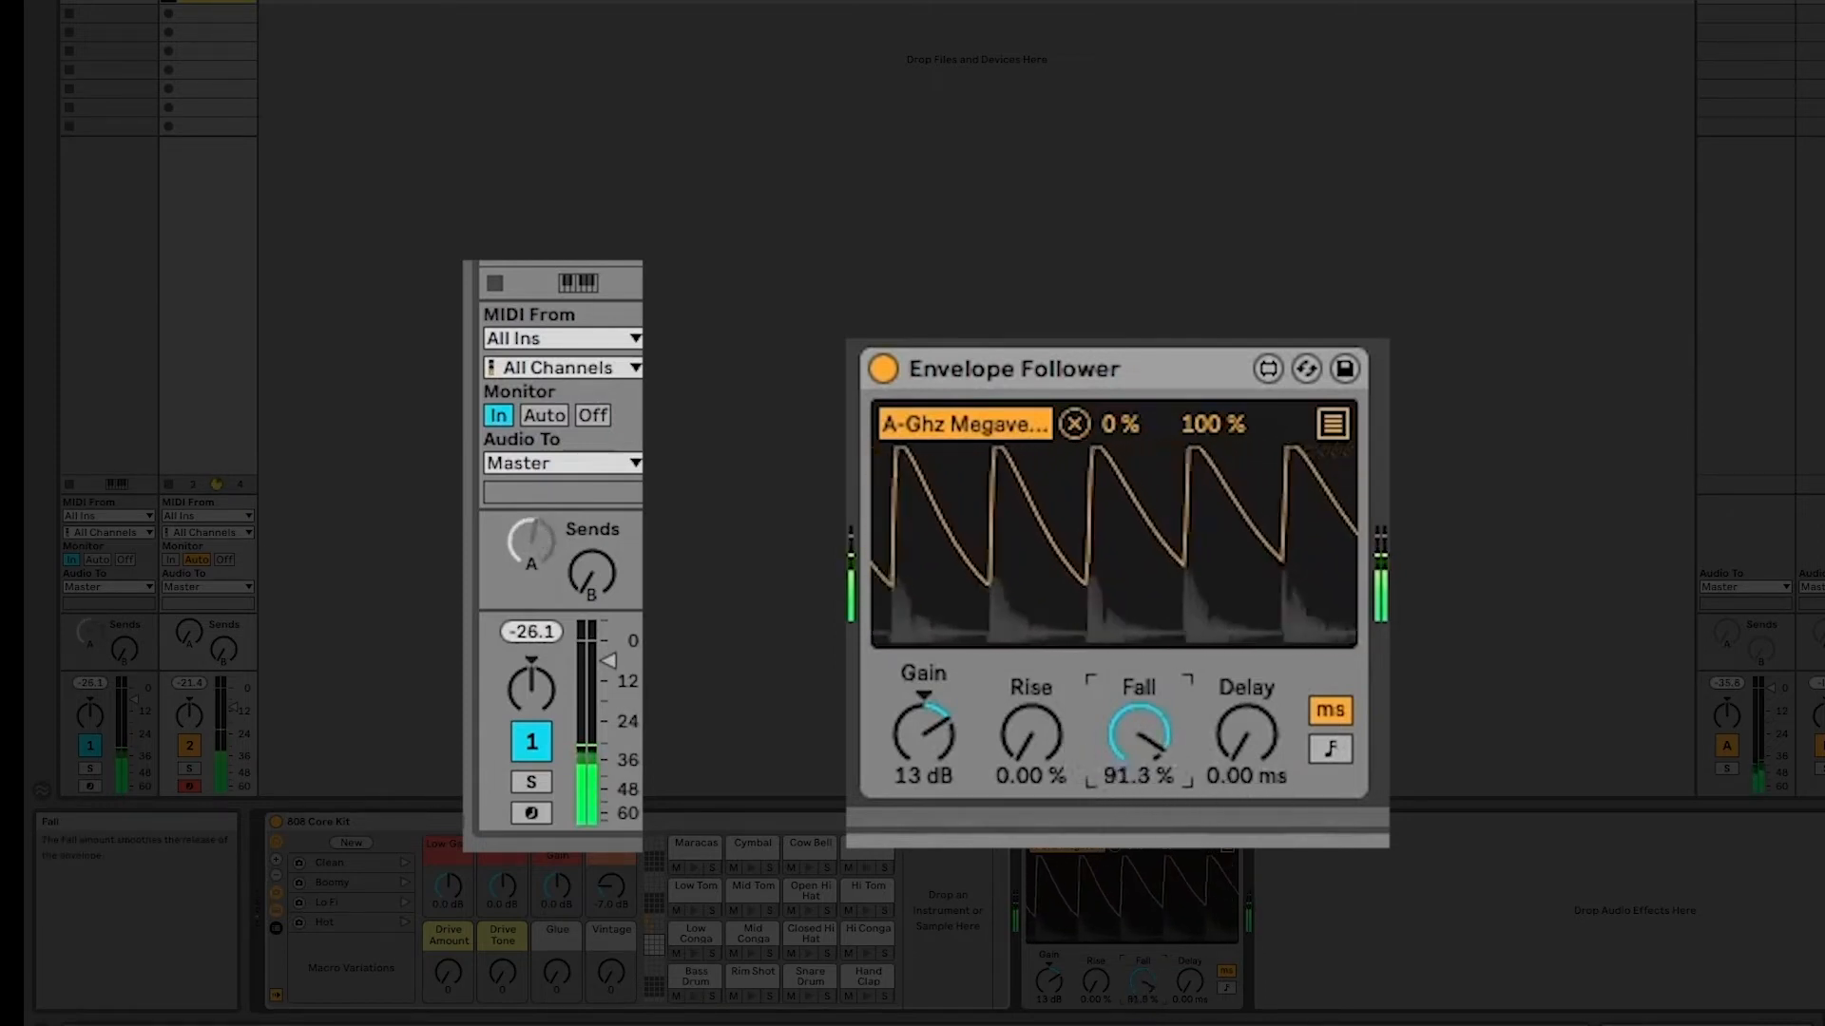
pyautogui.click(1726, 769)
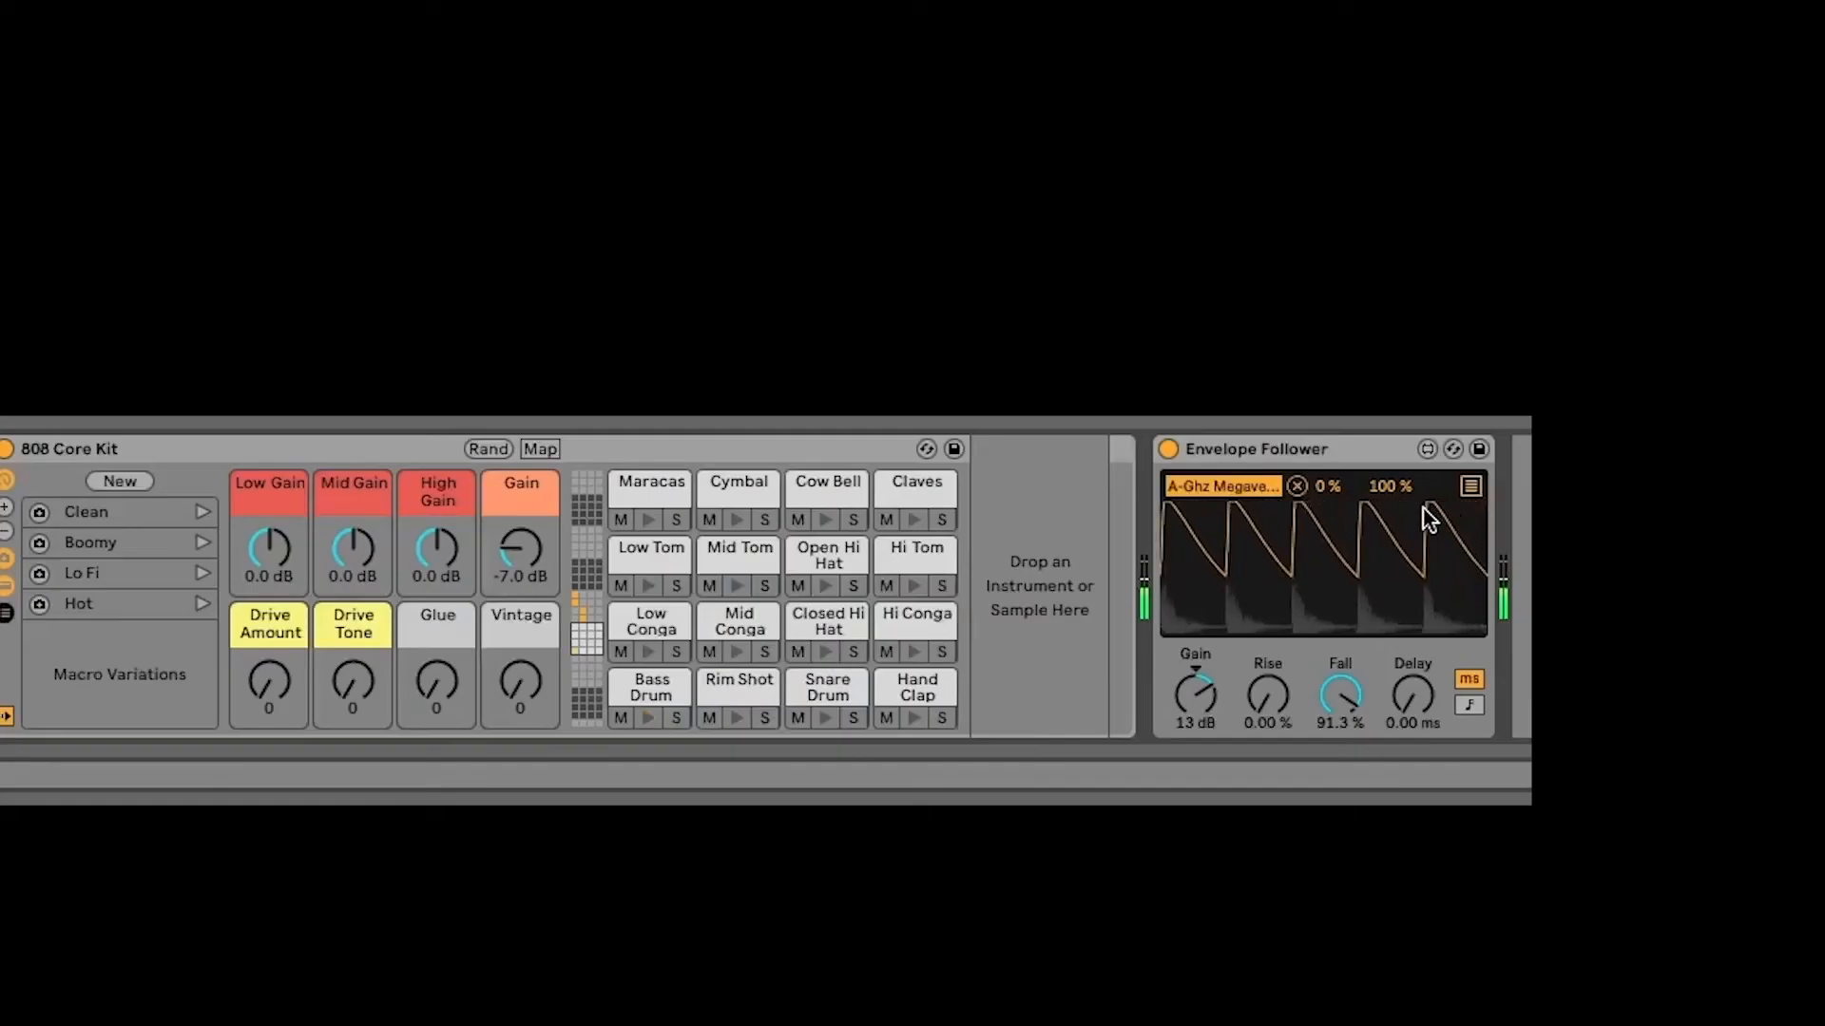
# Step: Map the Envelope Follower's second slot to the Analog track's volume and set that mapping's maximum to 77 %
pyautogui.click(1472, 486)
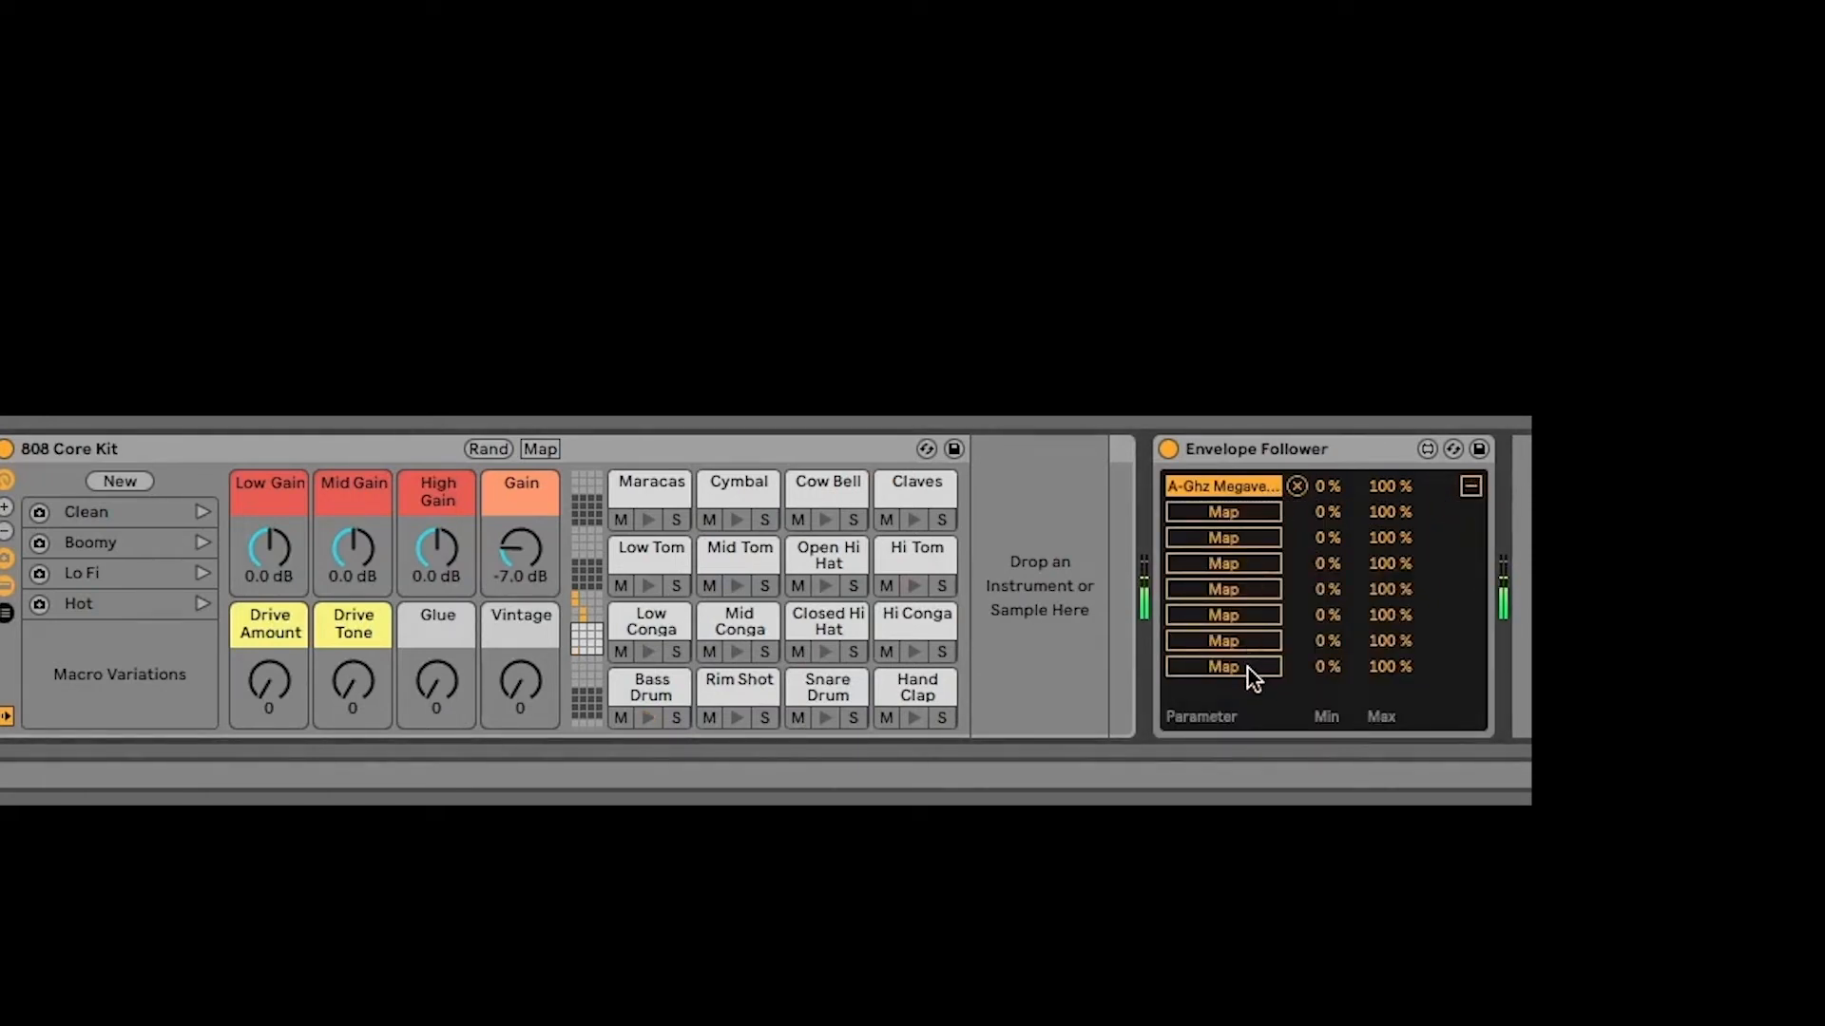
pyautogui.click(1251, 511)
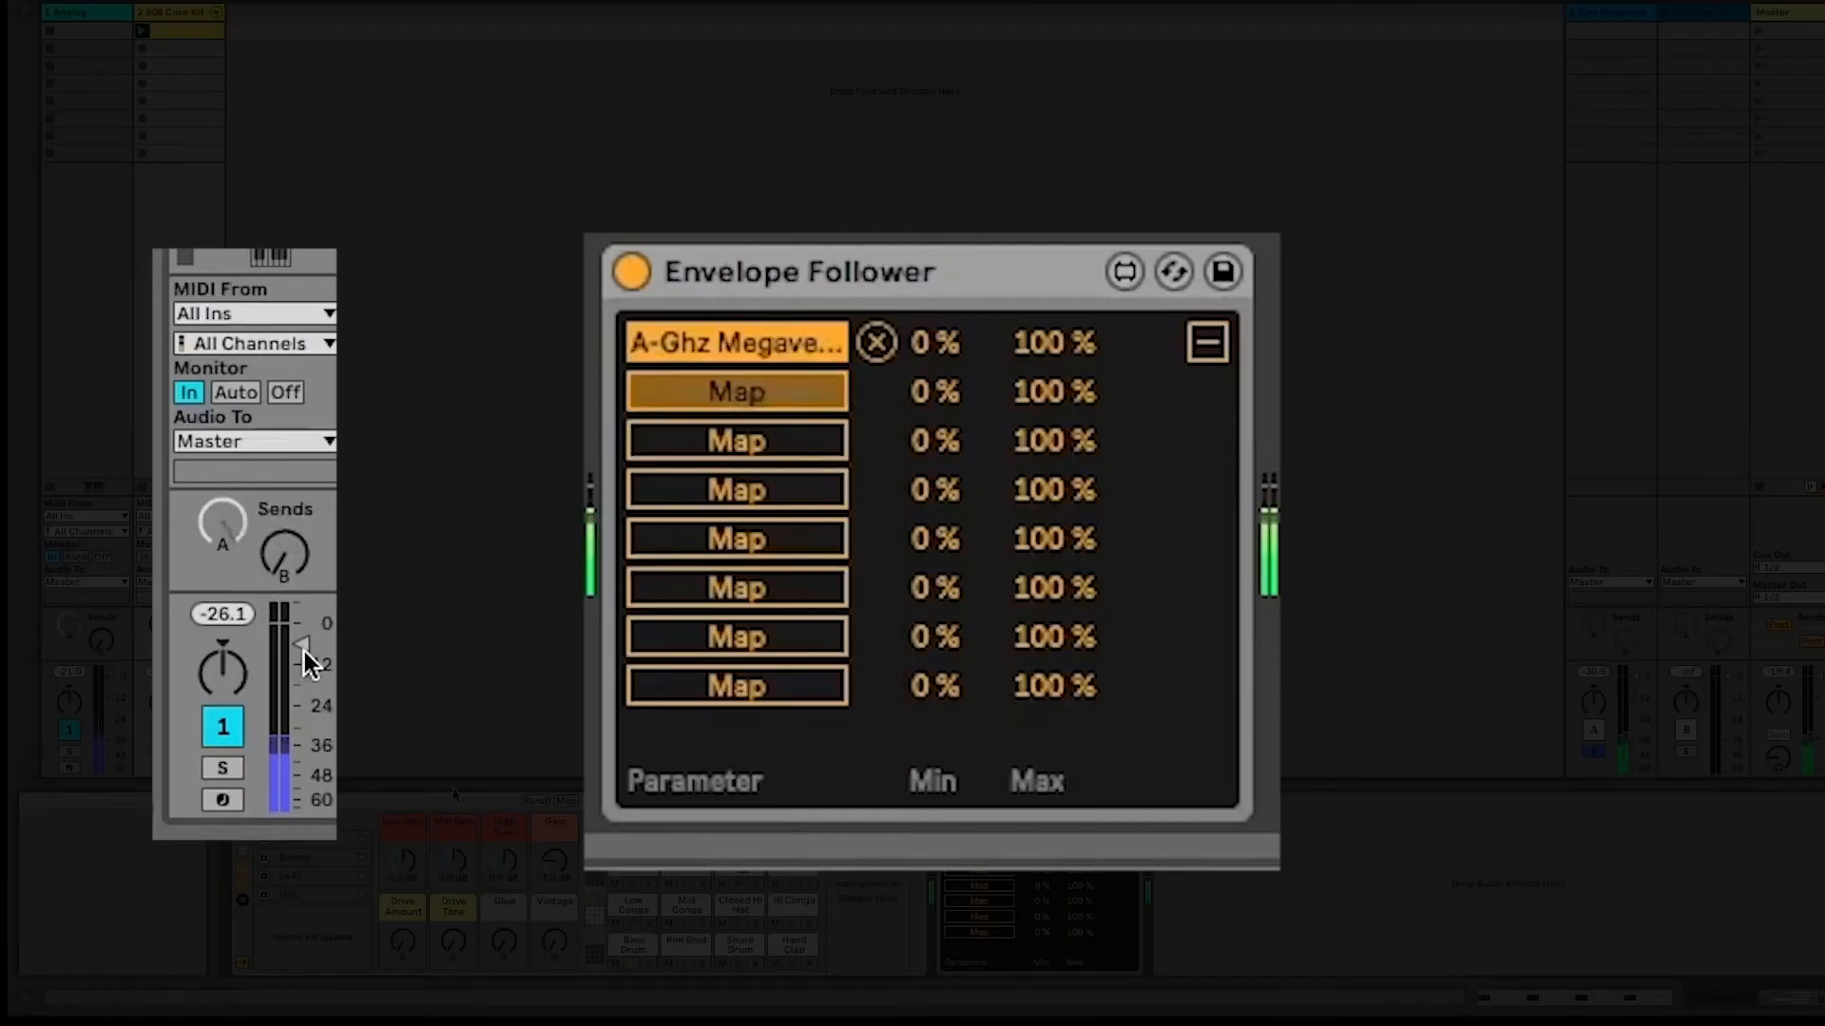
pyautogui.click(304, 652)
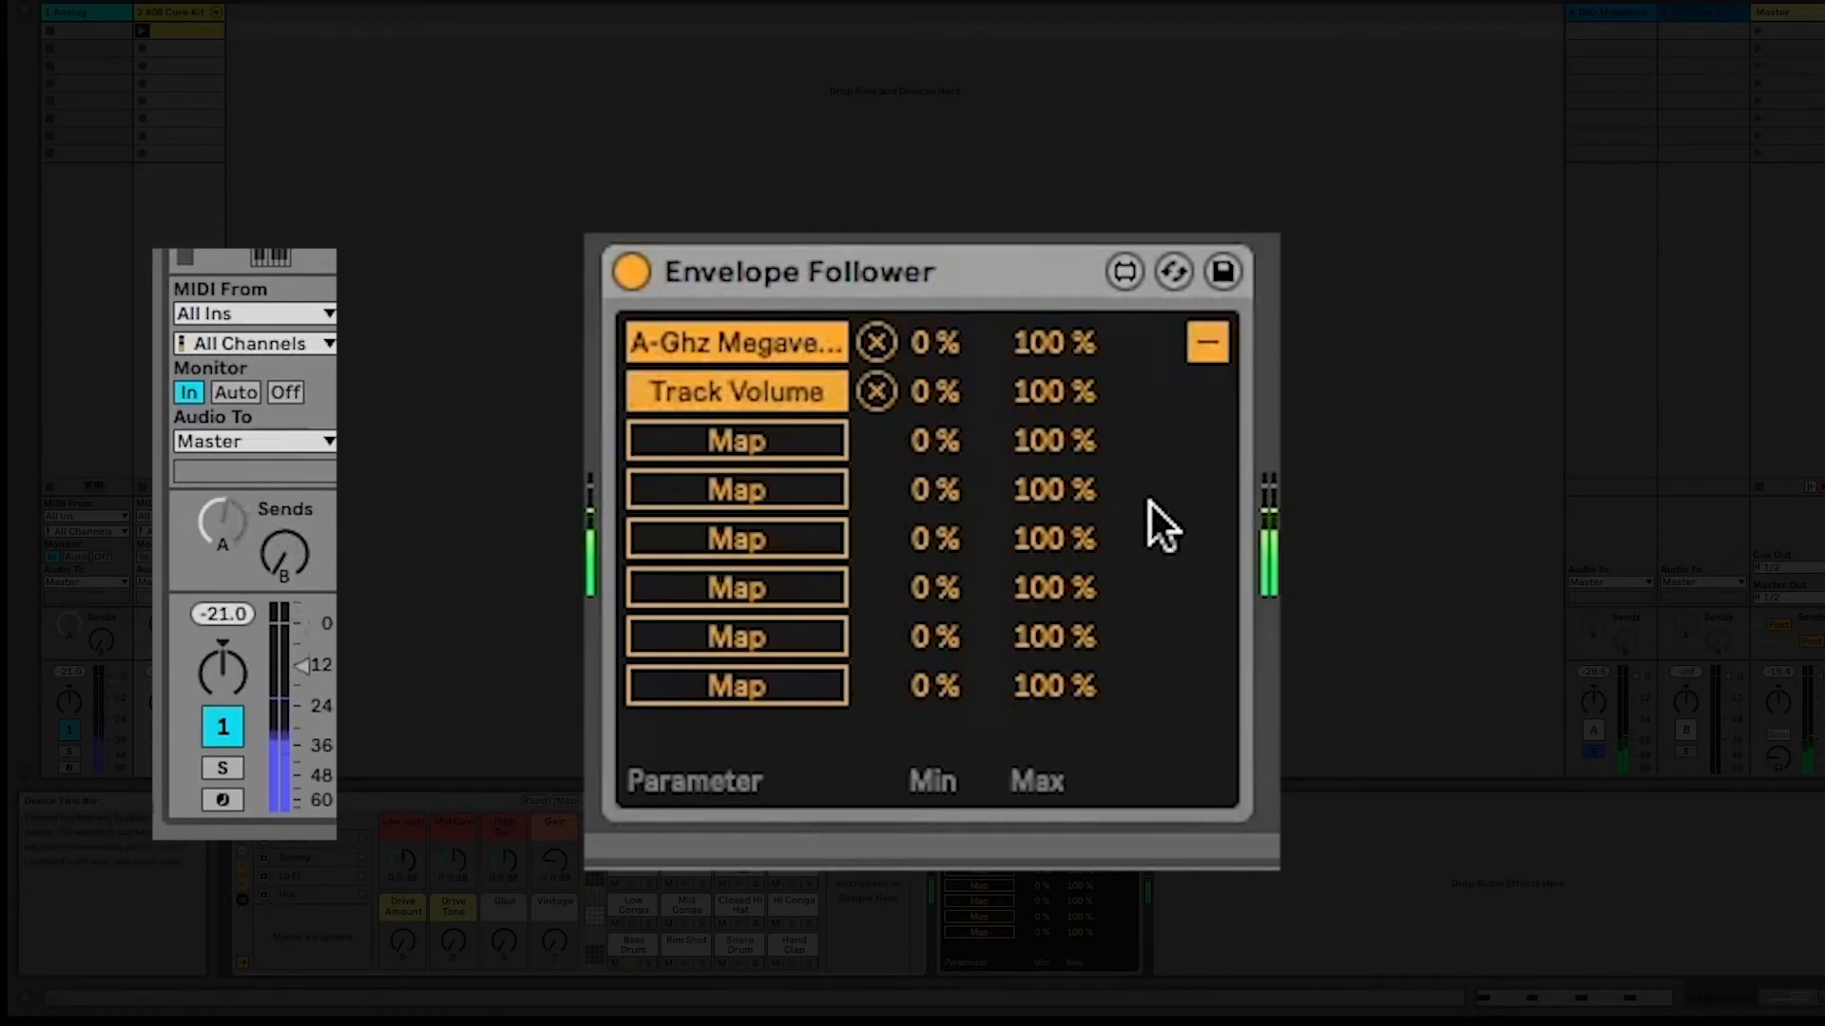
pyautogui.moveTo(1039, 399); pyautogui.dragTo(1039, 432)
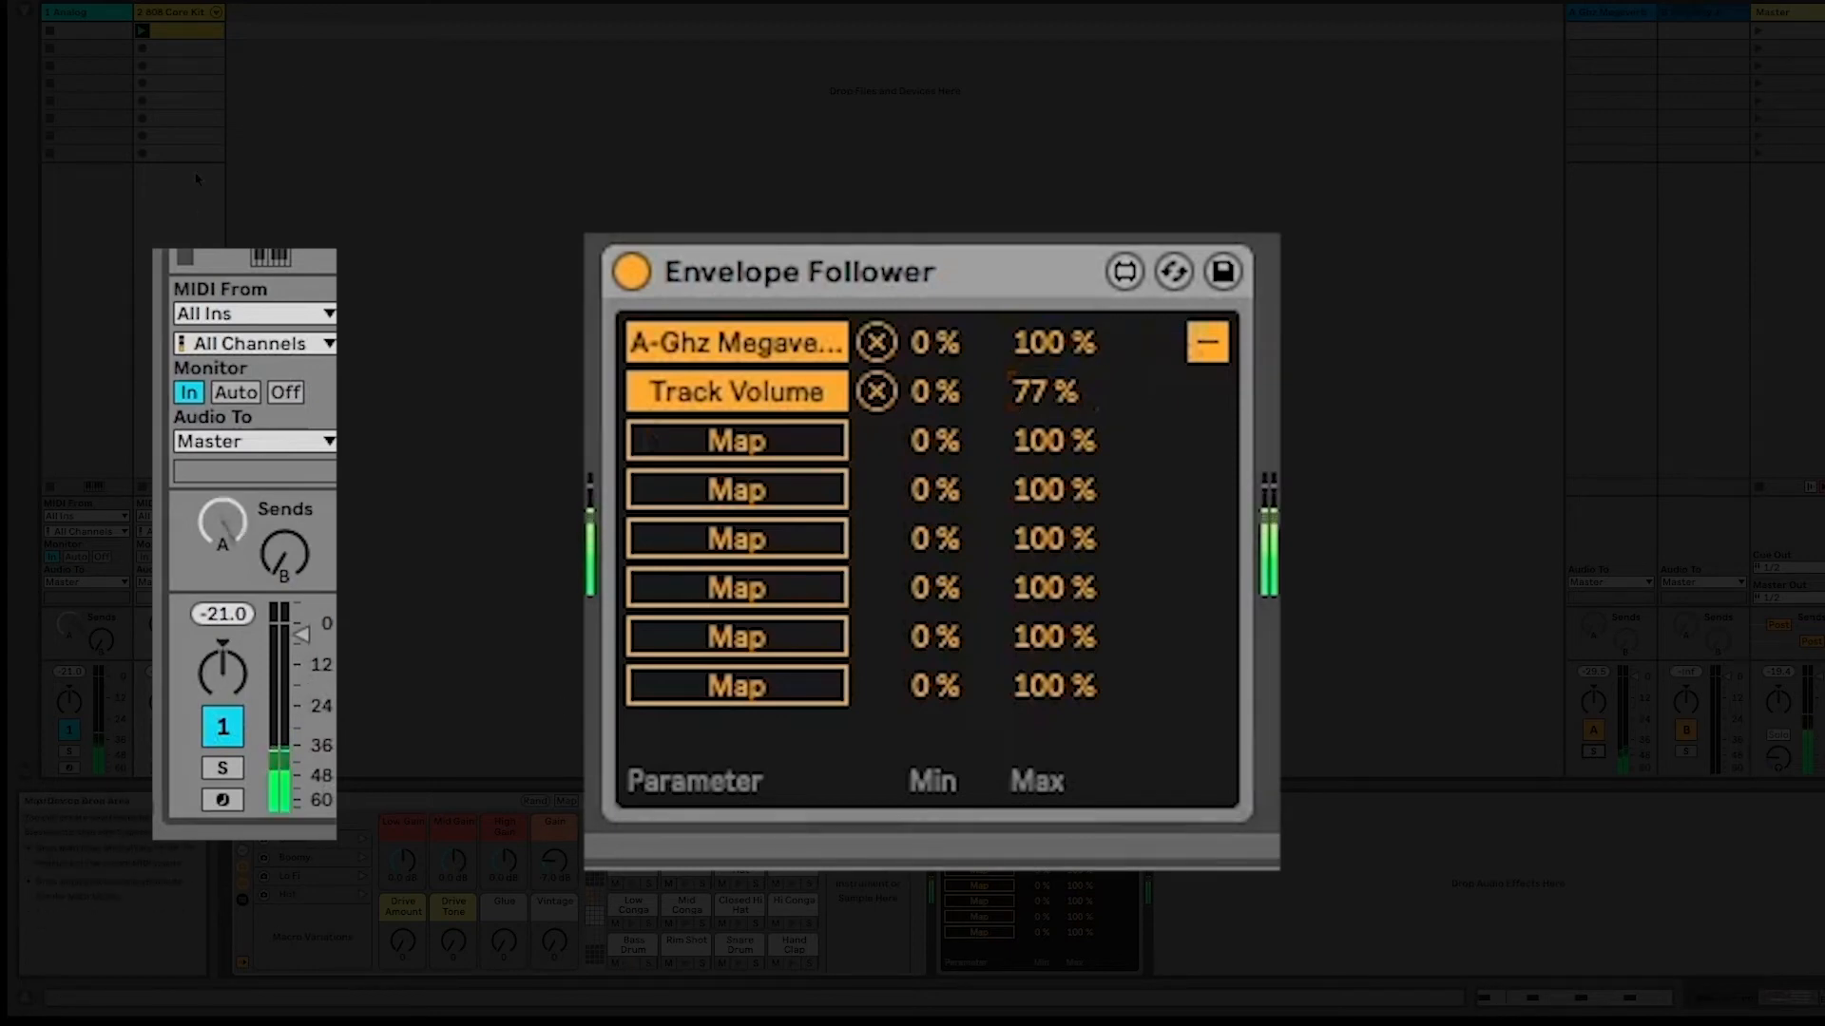
# Step: Add two Bass Drum notes at 1.4.3 and 1.4.4 at the end of the 808 Core Kit clip
pyautogui.doubleClick(190, 38)
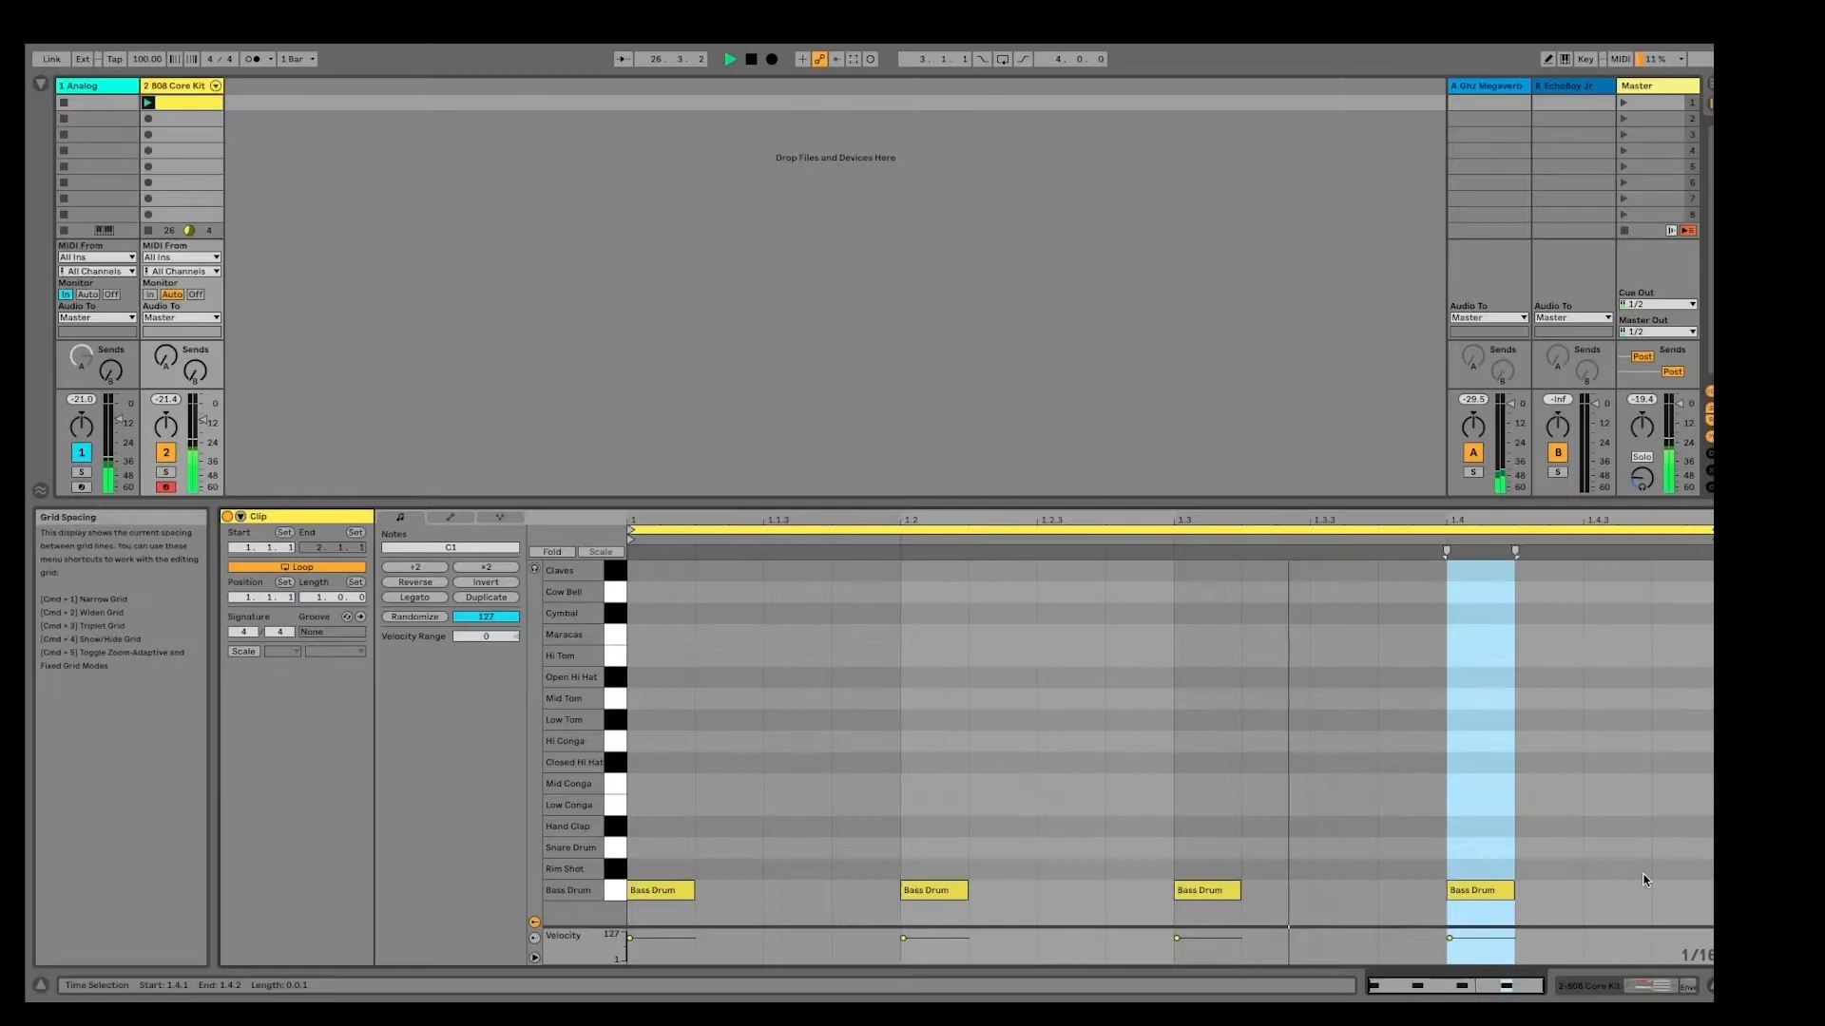
pyautogui.doubleClick(1770, 898)
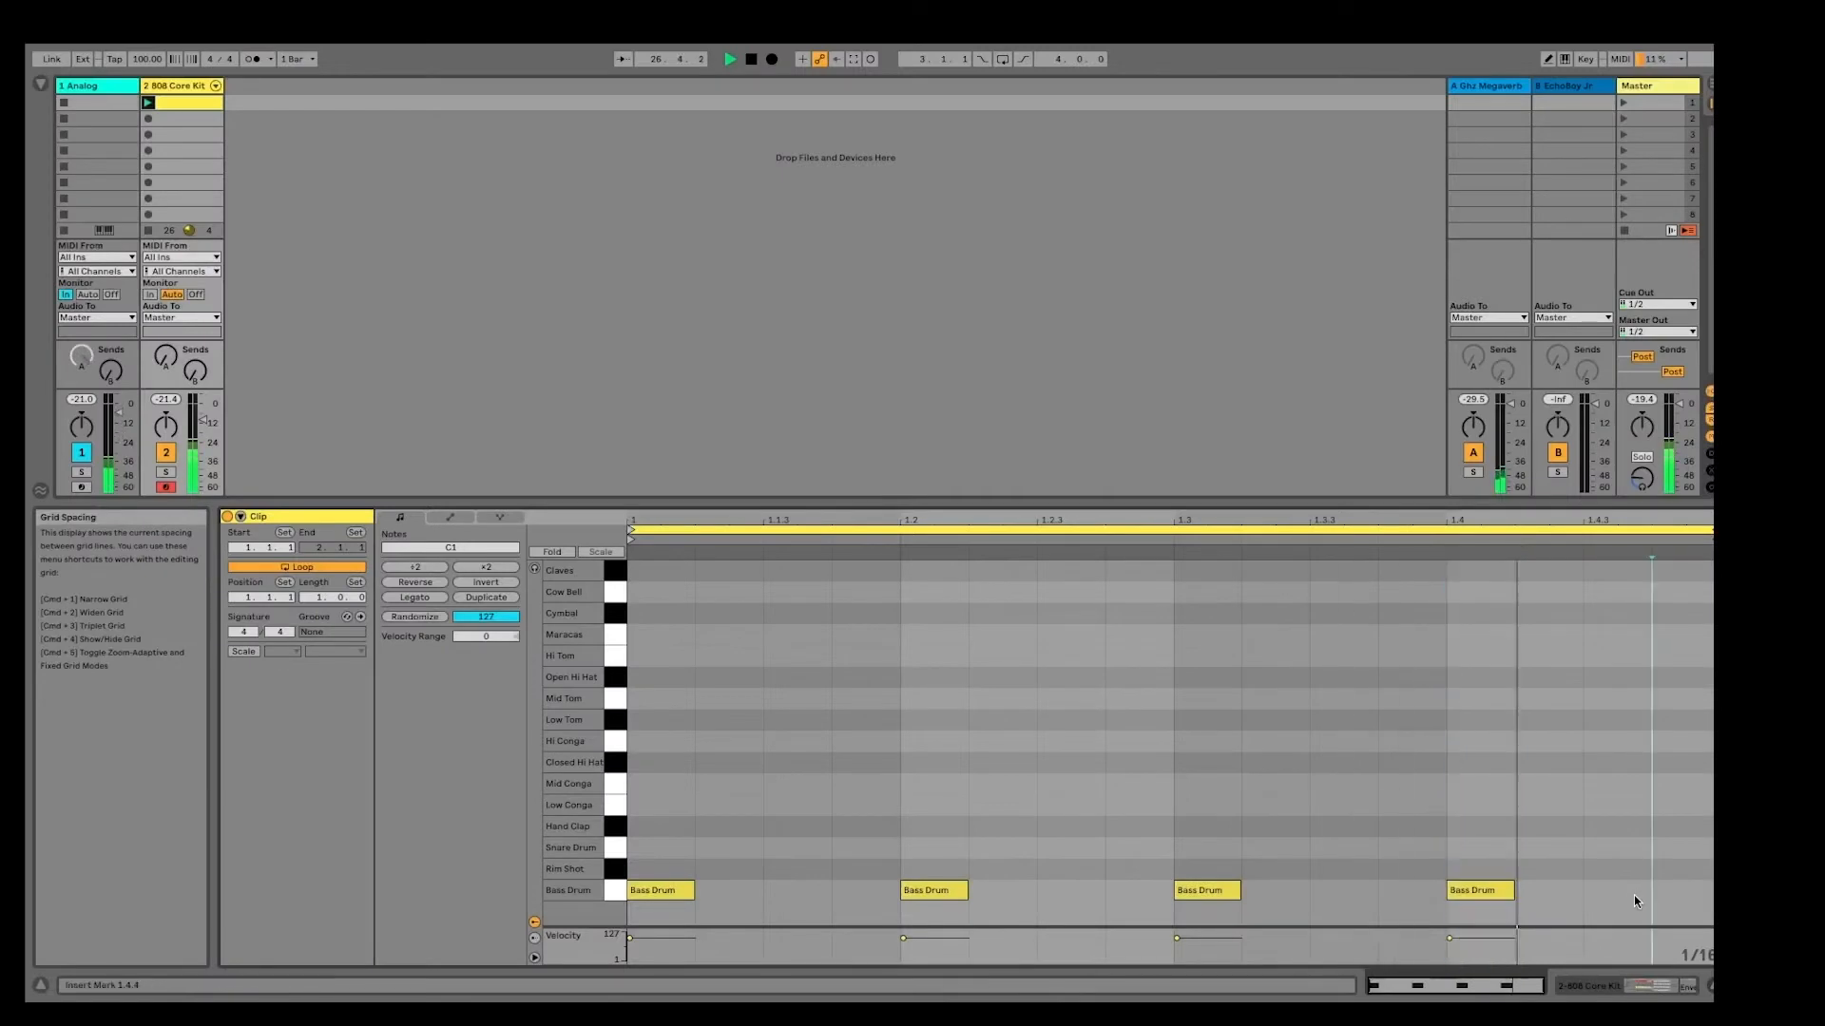
pyautogui.doubleClick(1822, 896)
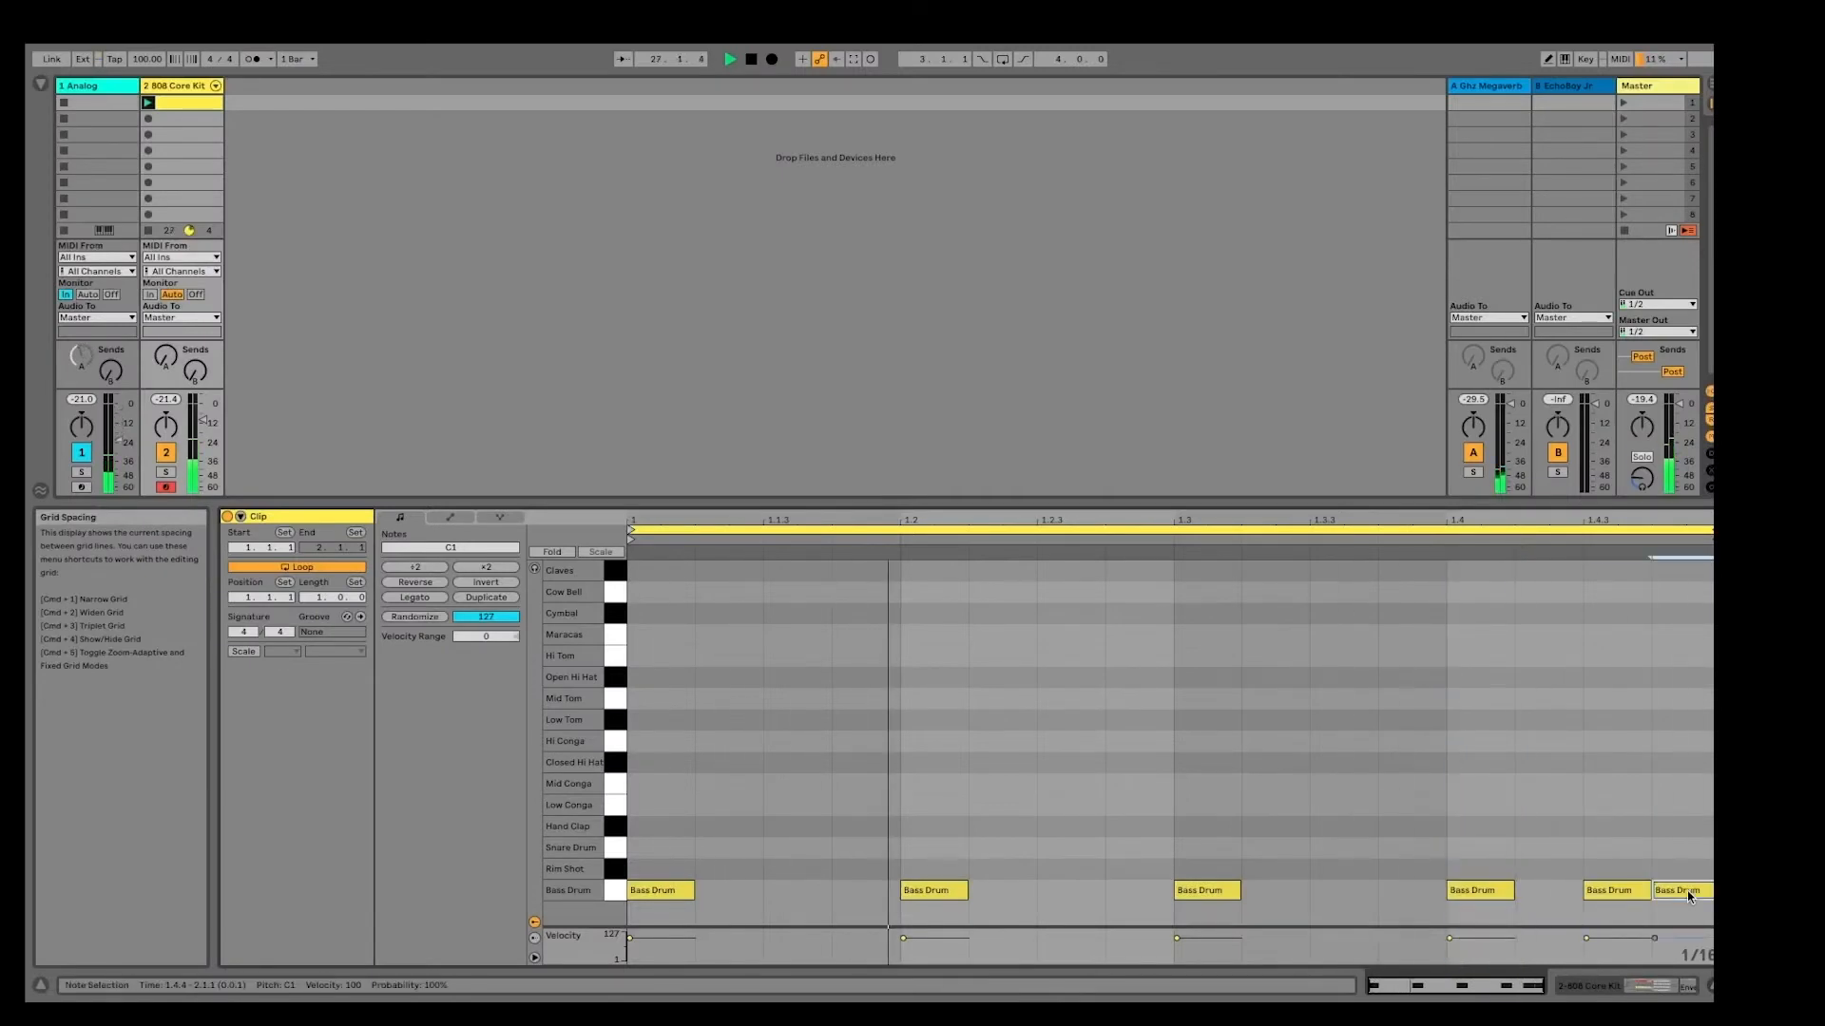
pyautogui.click(1631, 888)
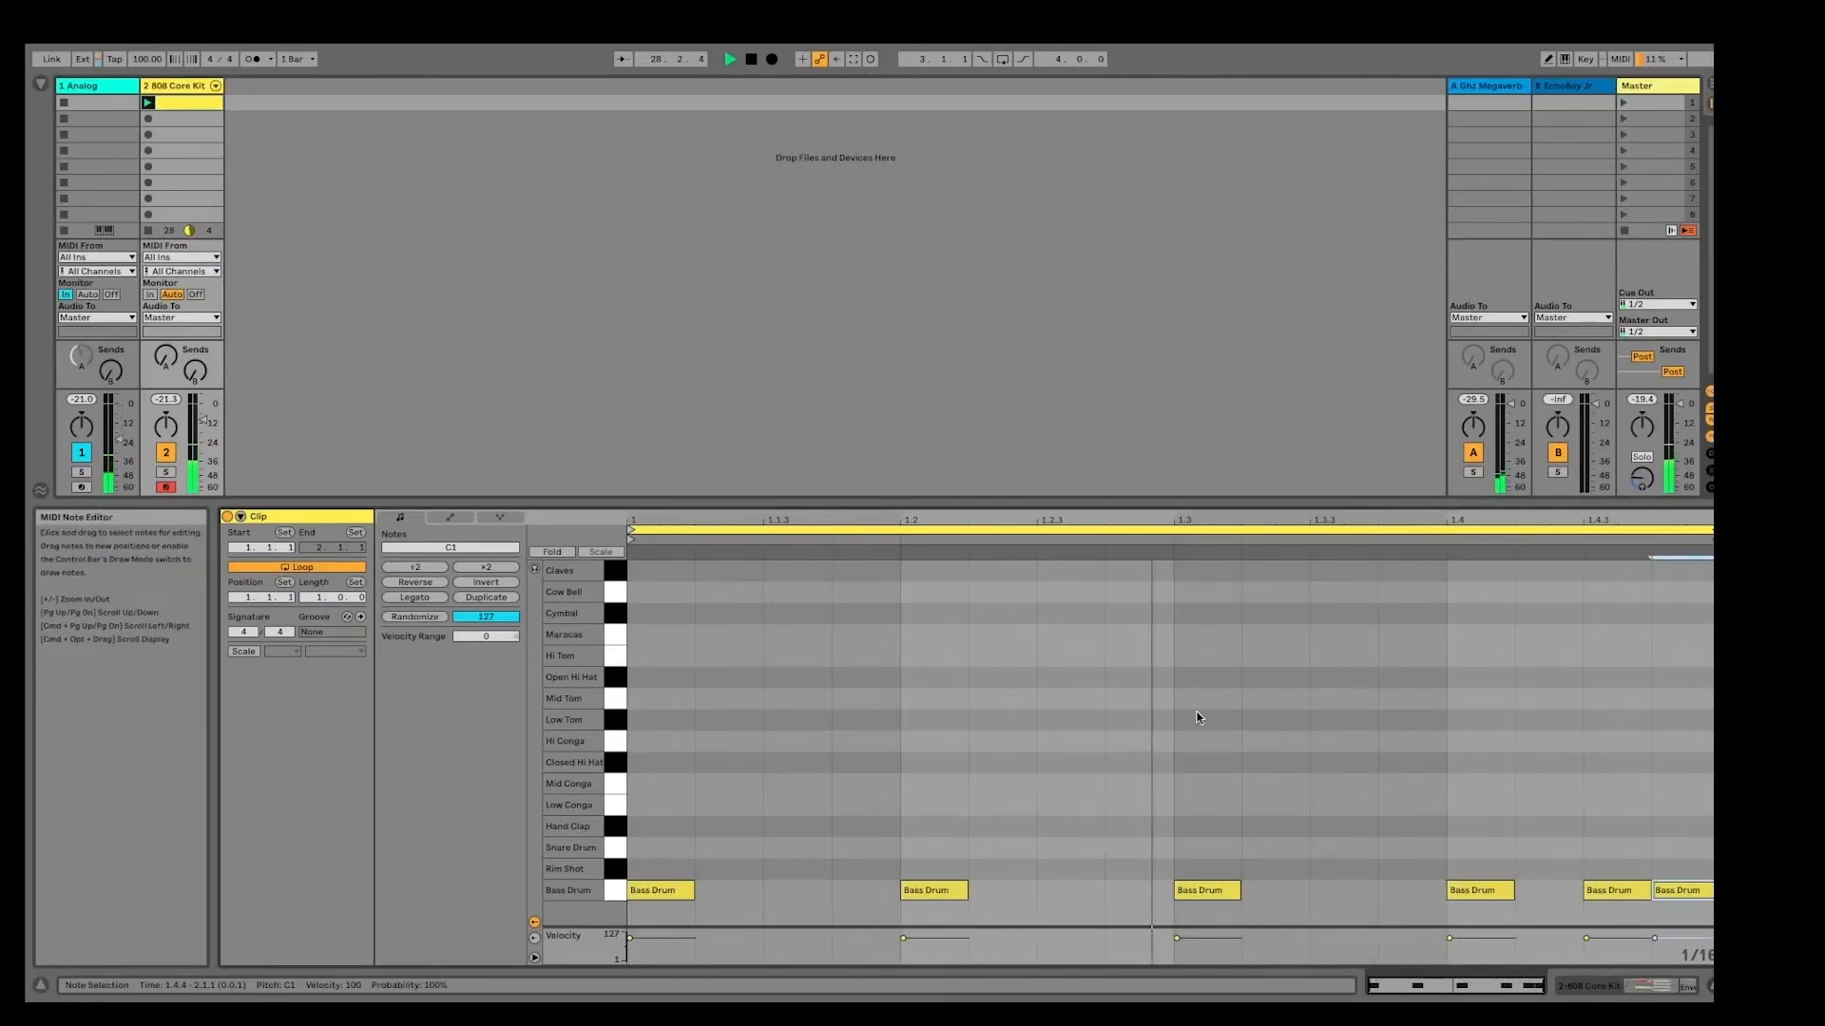
# Step: Map the Envelope Follower's third slot to Analog's Filter 1 frequency and set that mapping's maximum to 49 %
pyautogui.doubleClick(184, 87)
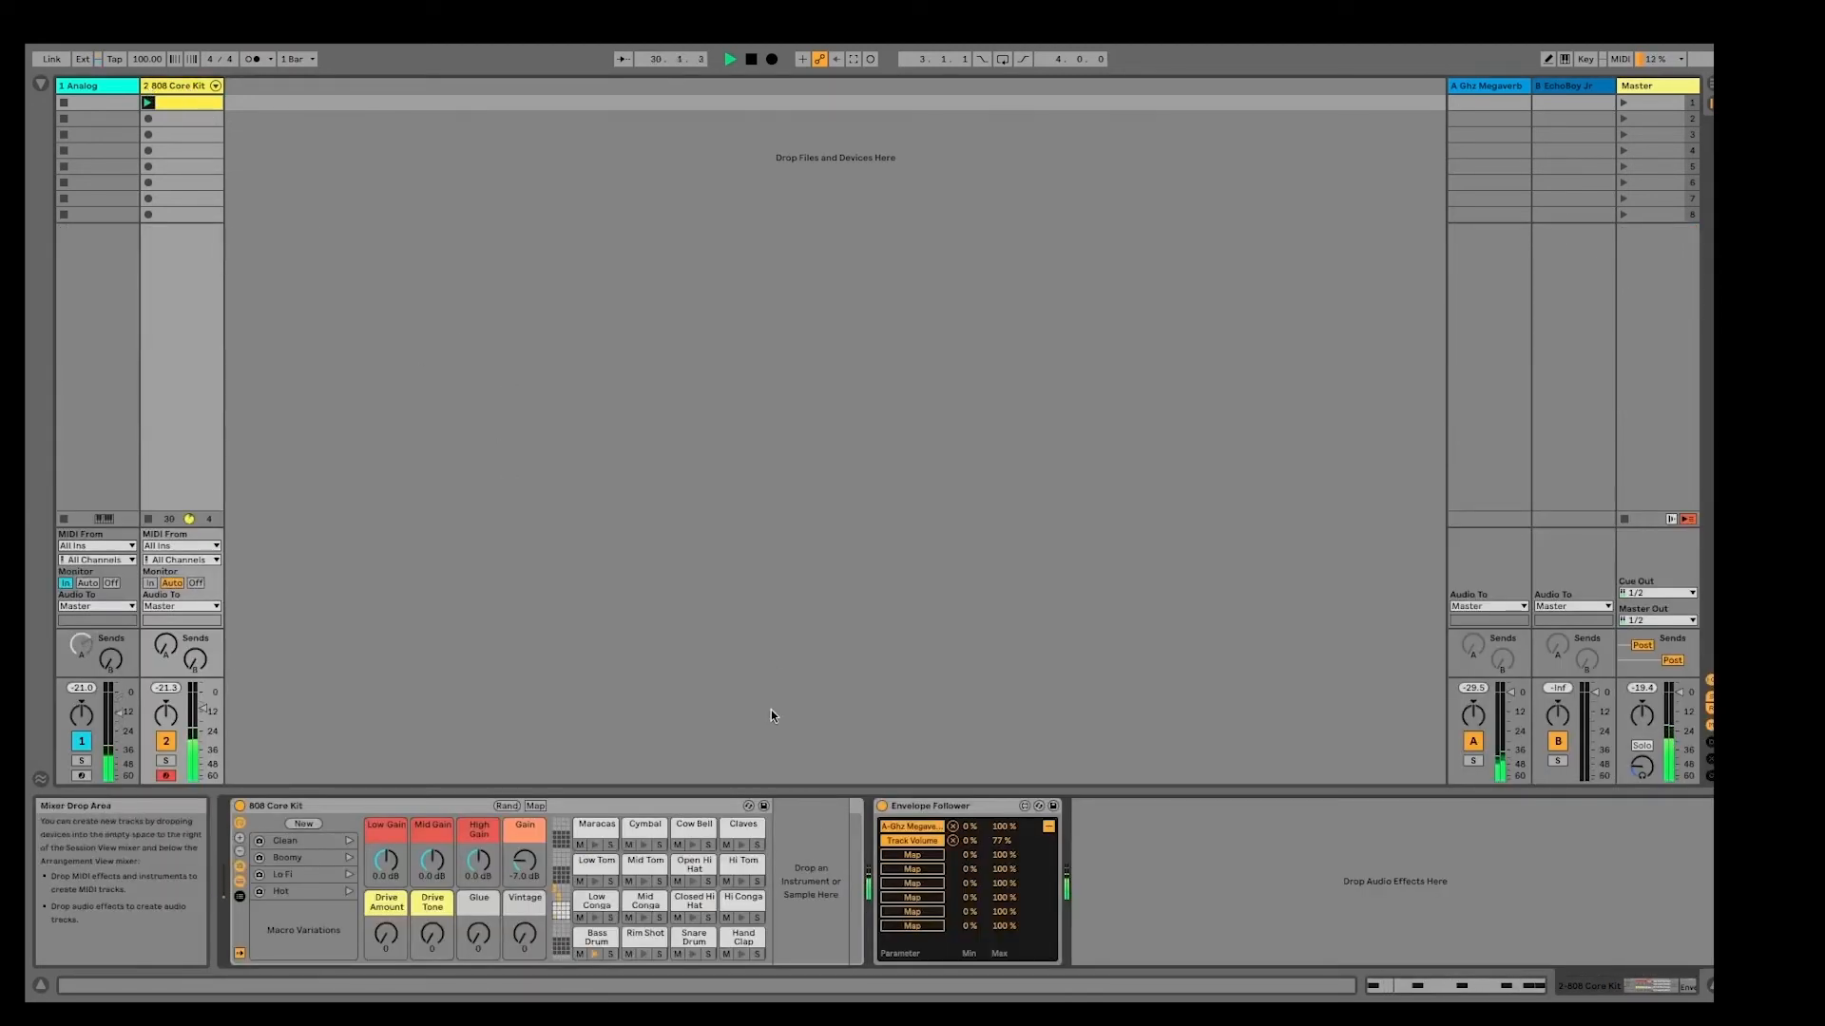
pyautogui.click(903, 855)
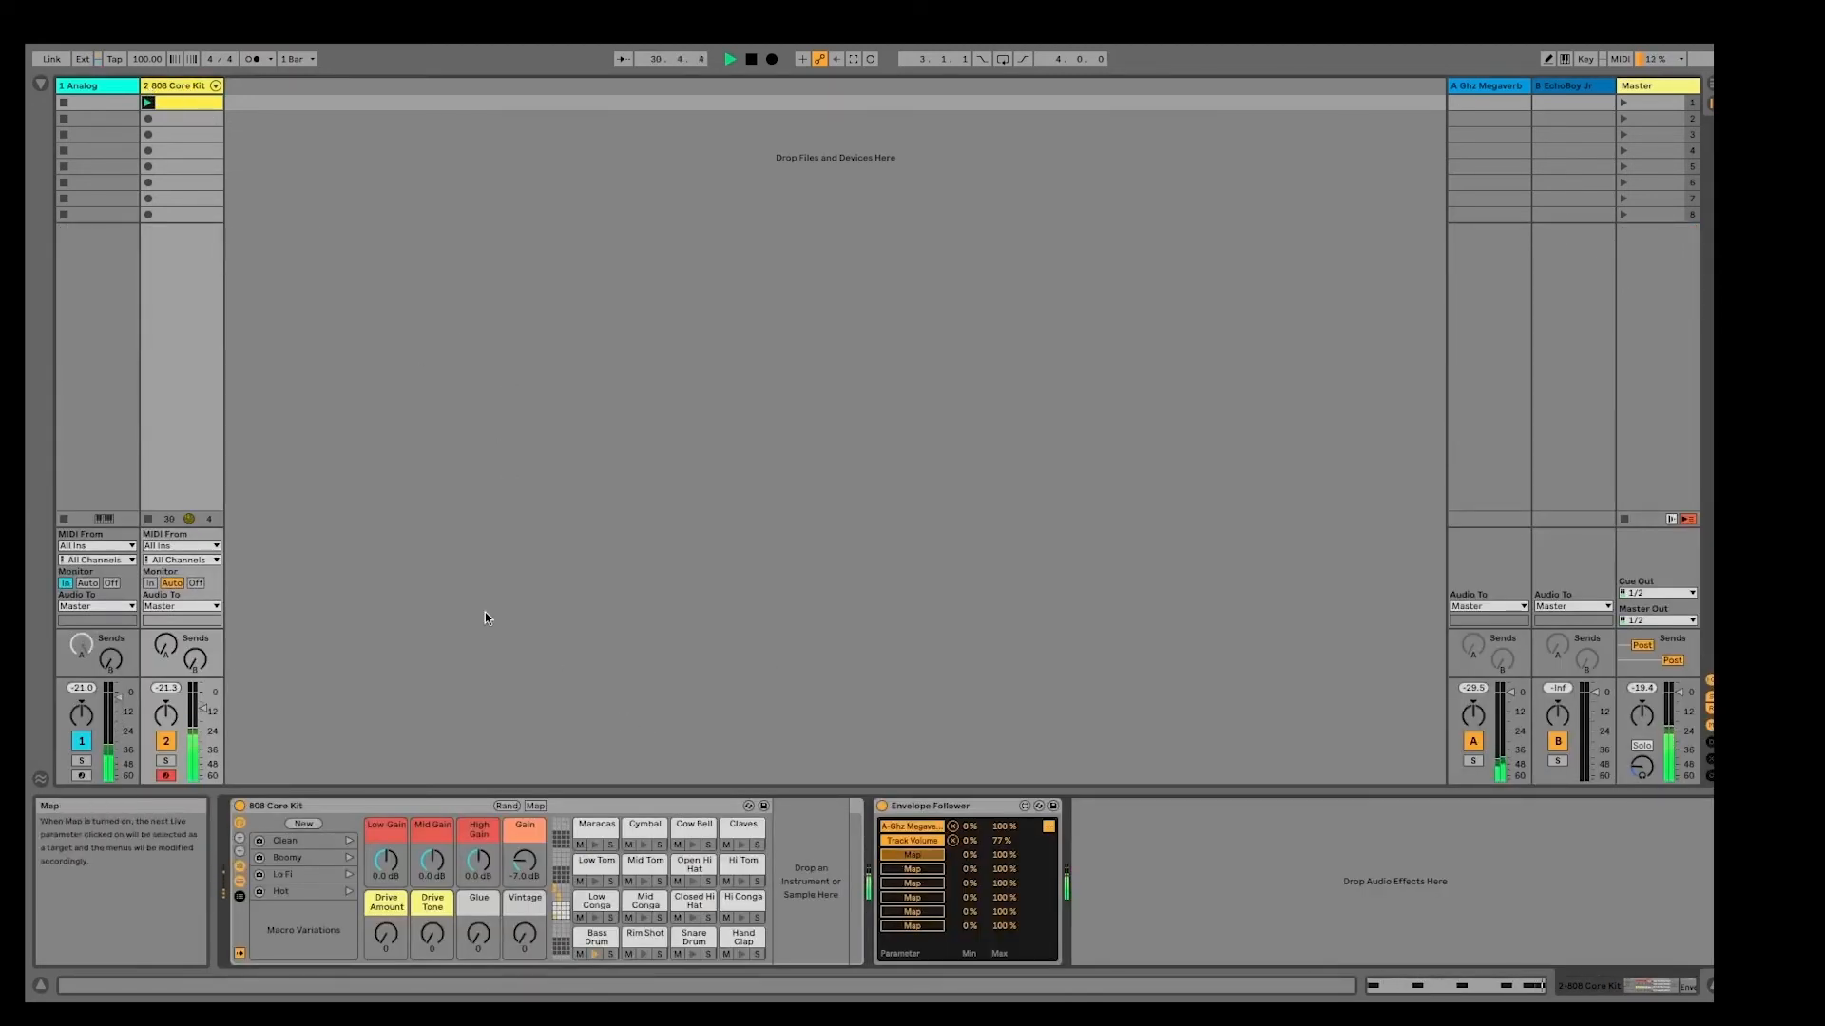
pyautogui.click(94, 87)
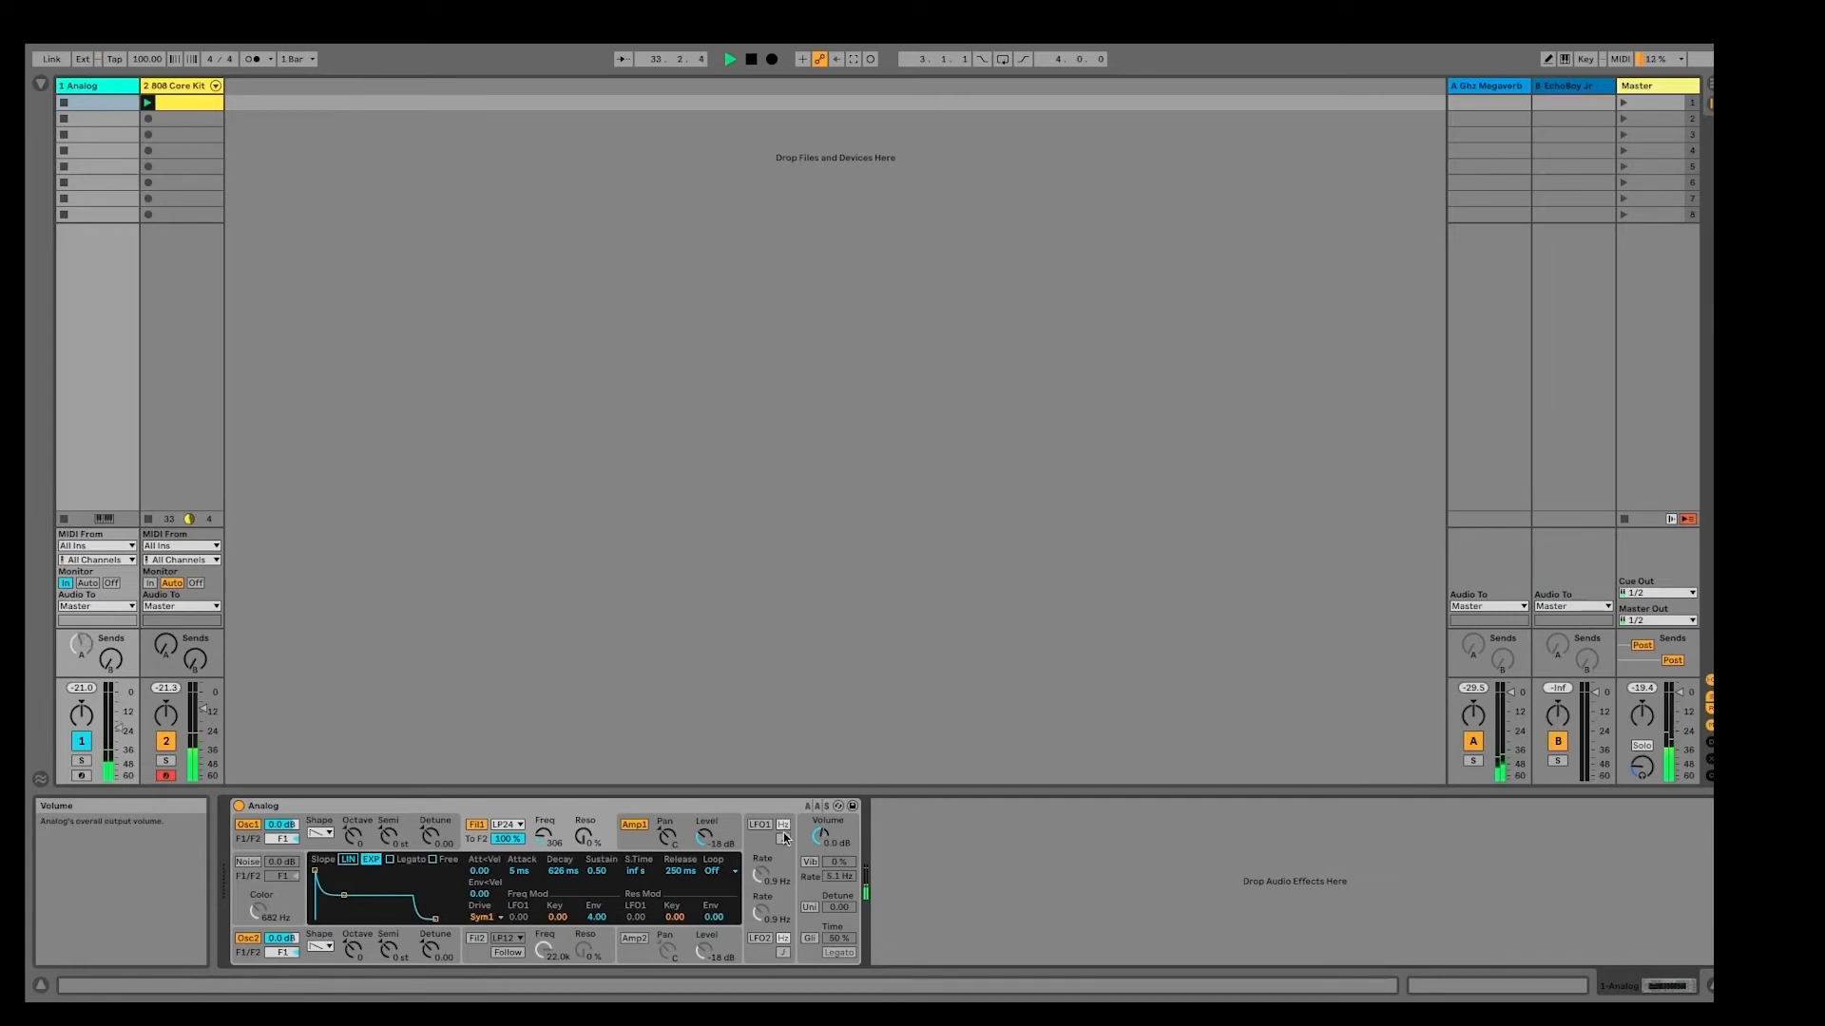
pyautogui.click(547, 837)
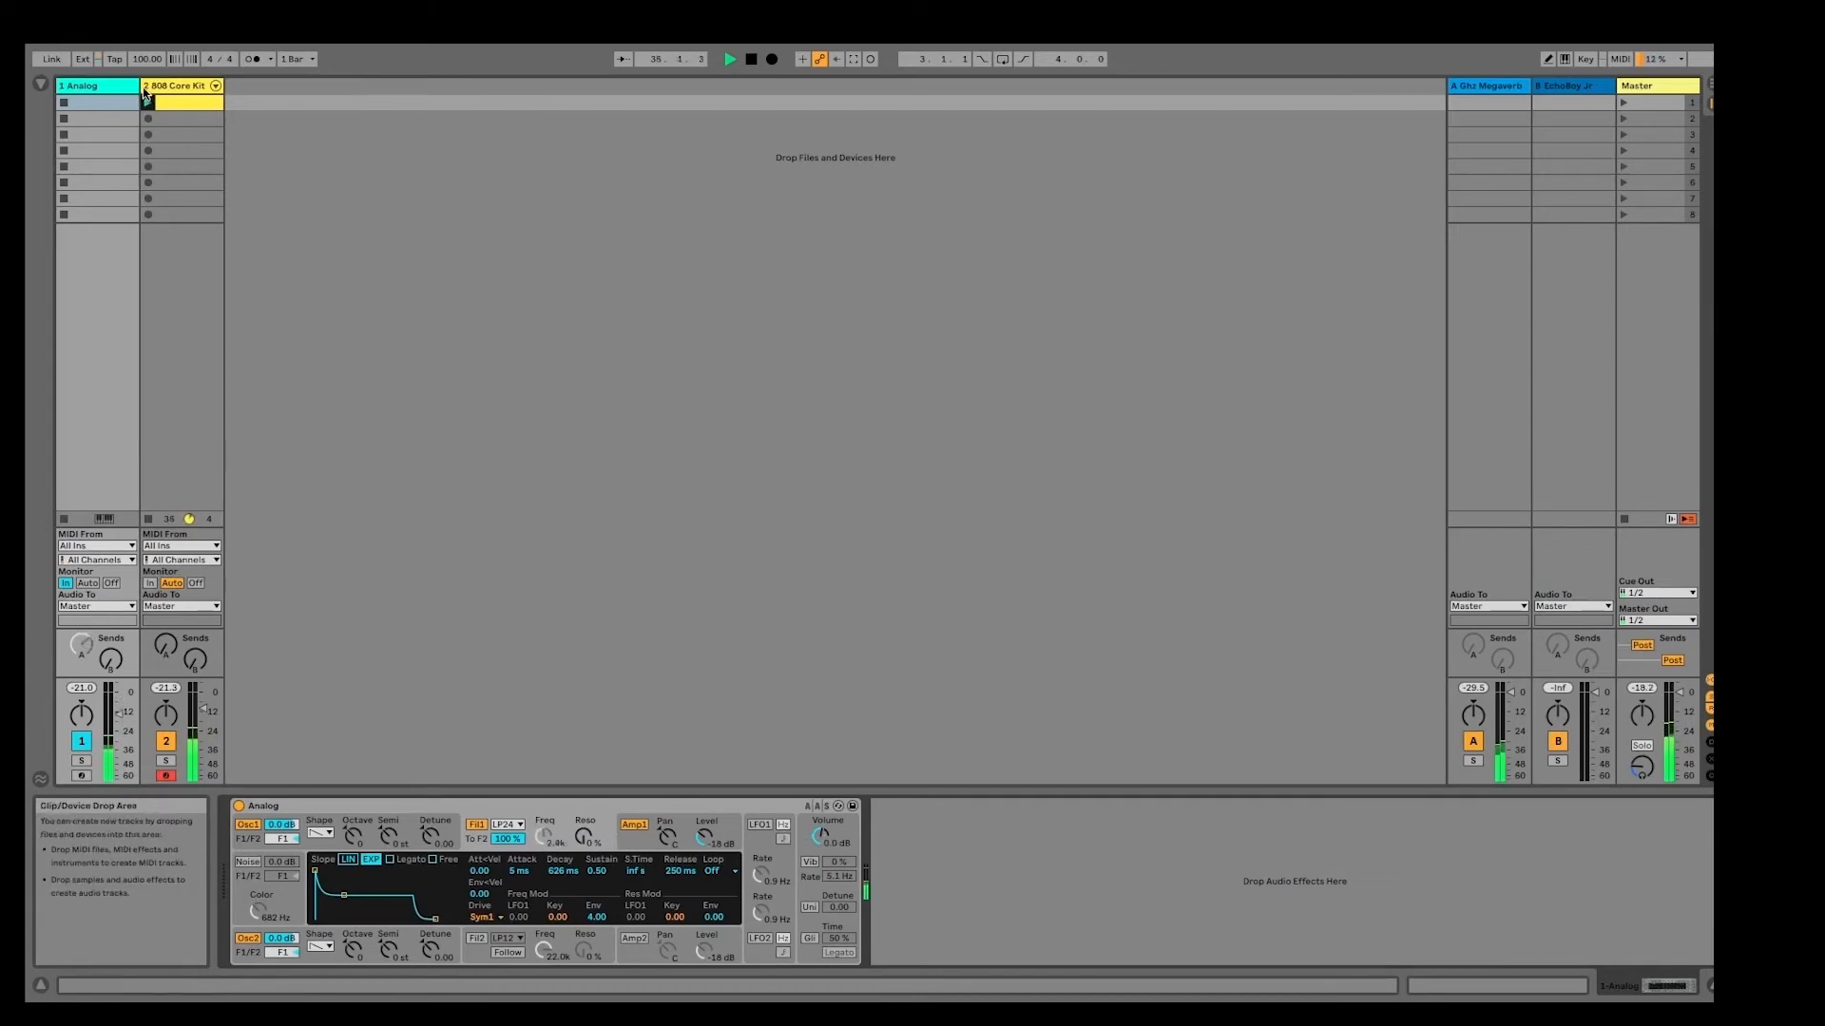
pyautogui.click(190, 91)
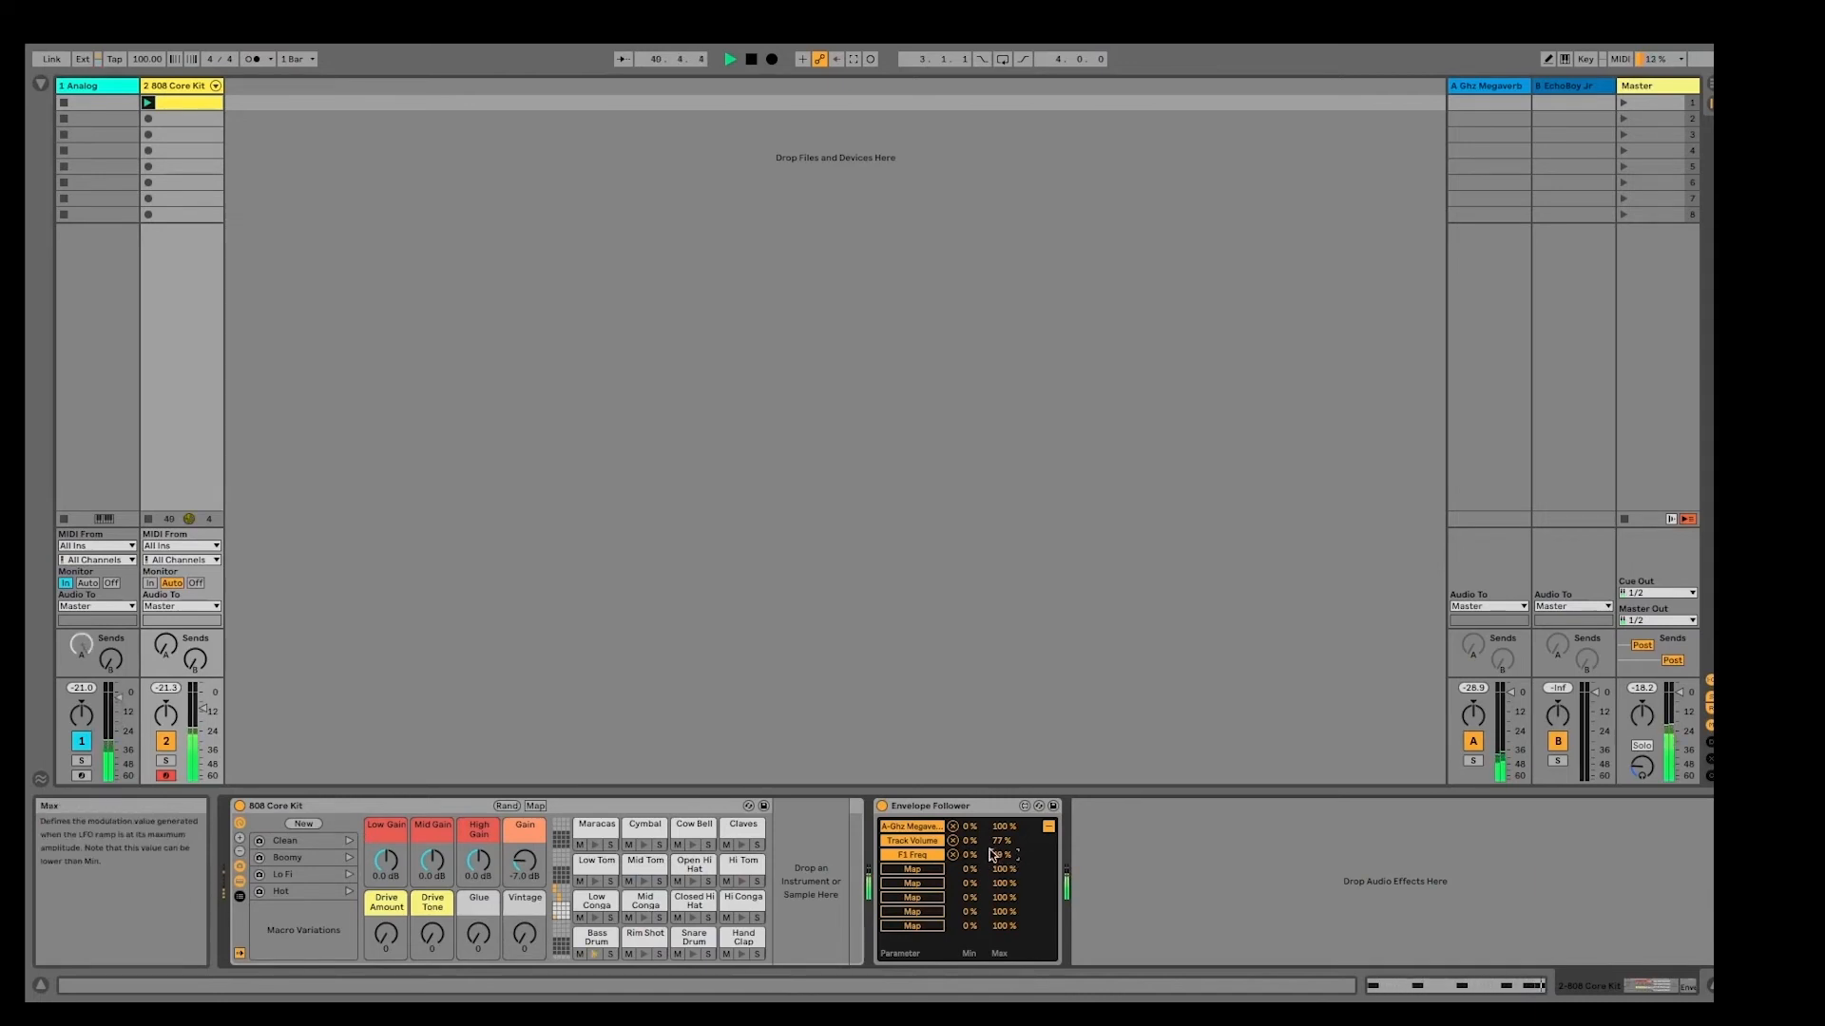
# Step: Turn the 808 Core Kit track off and back on for comparison, and set the Track Volume mapping's maximum to 54 %
pyautogui.click(167, 742)
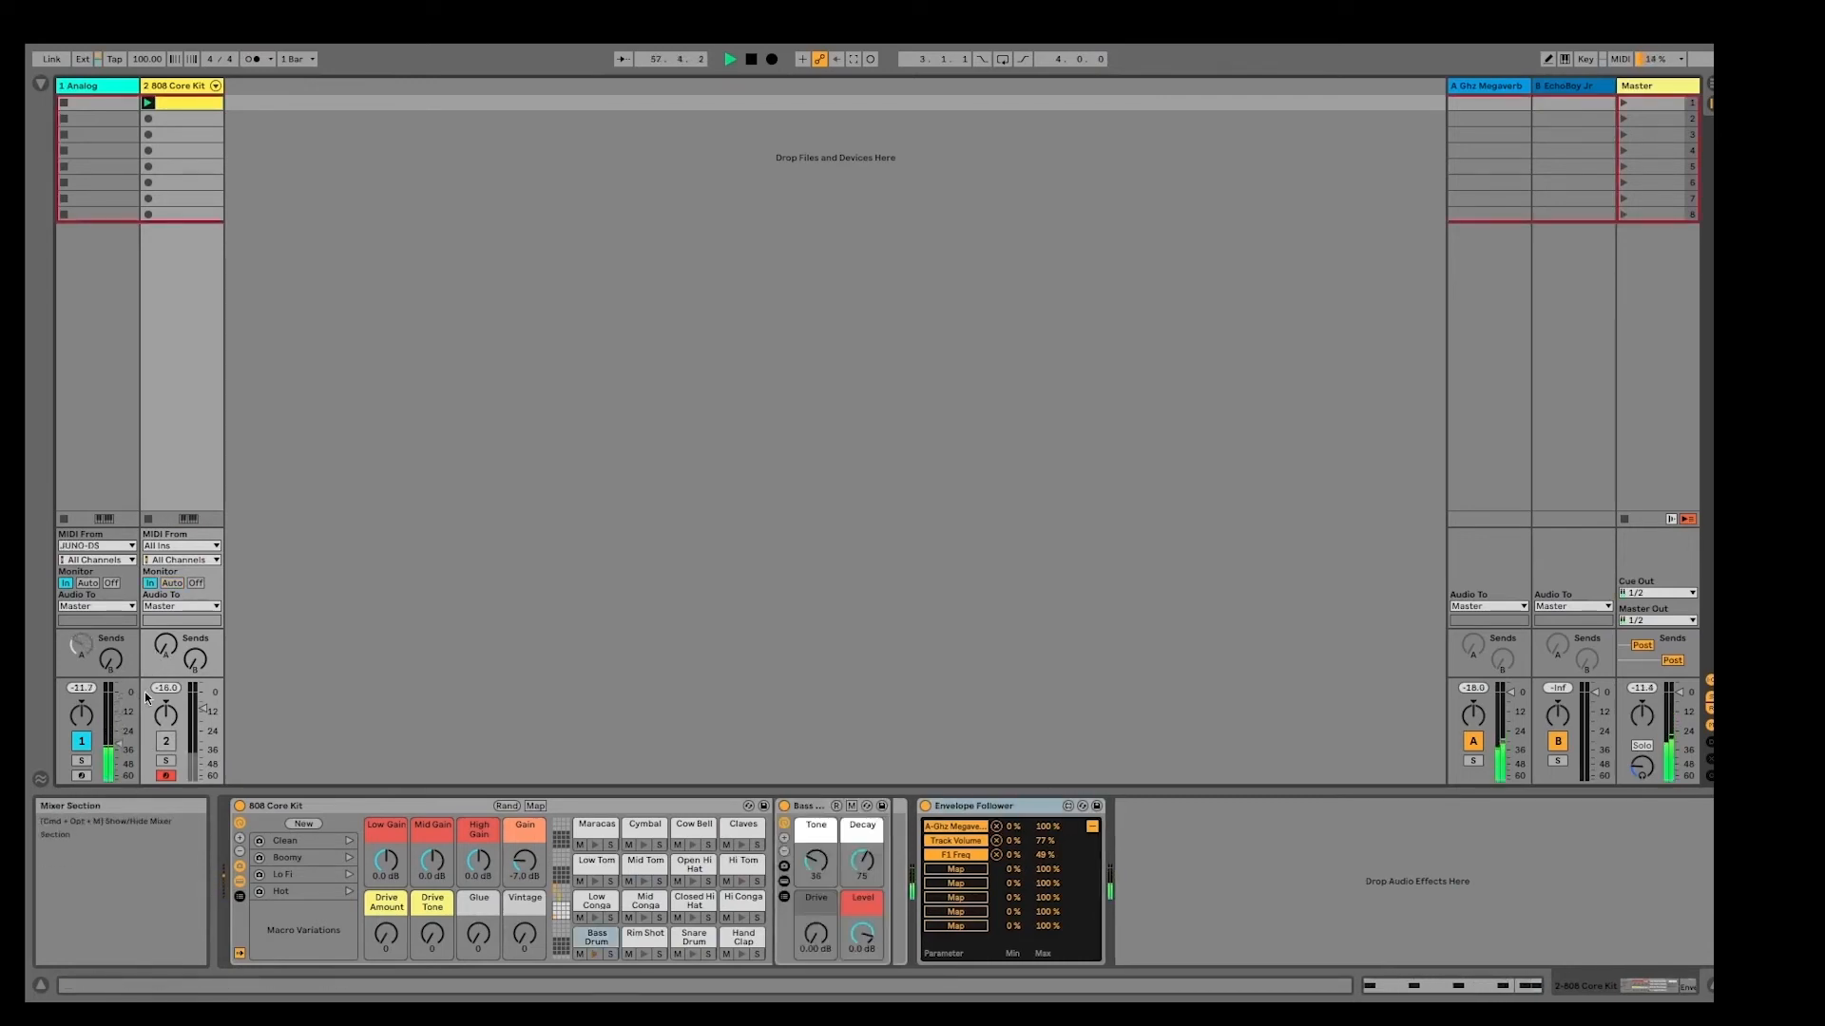
pyautogui.click(167, 741)
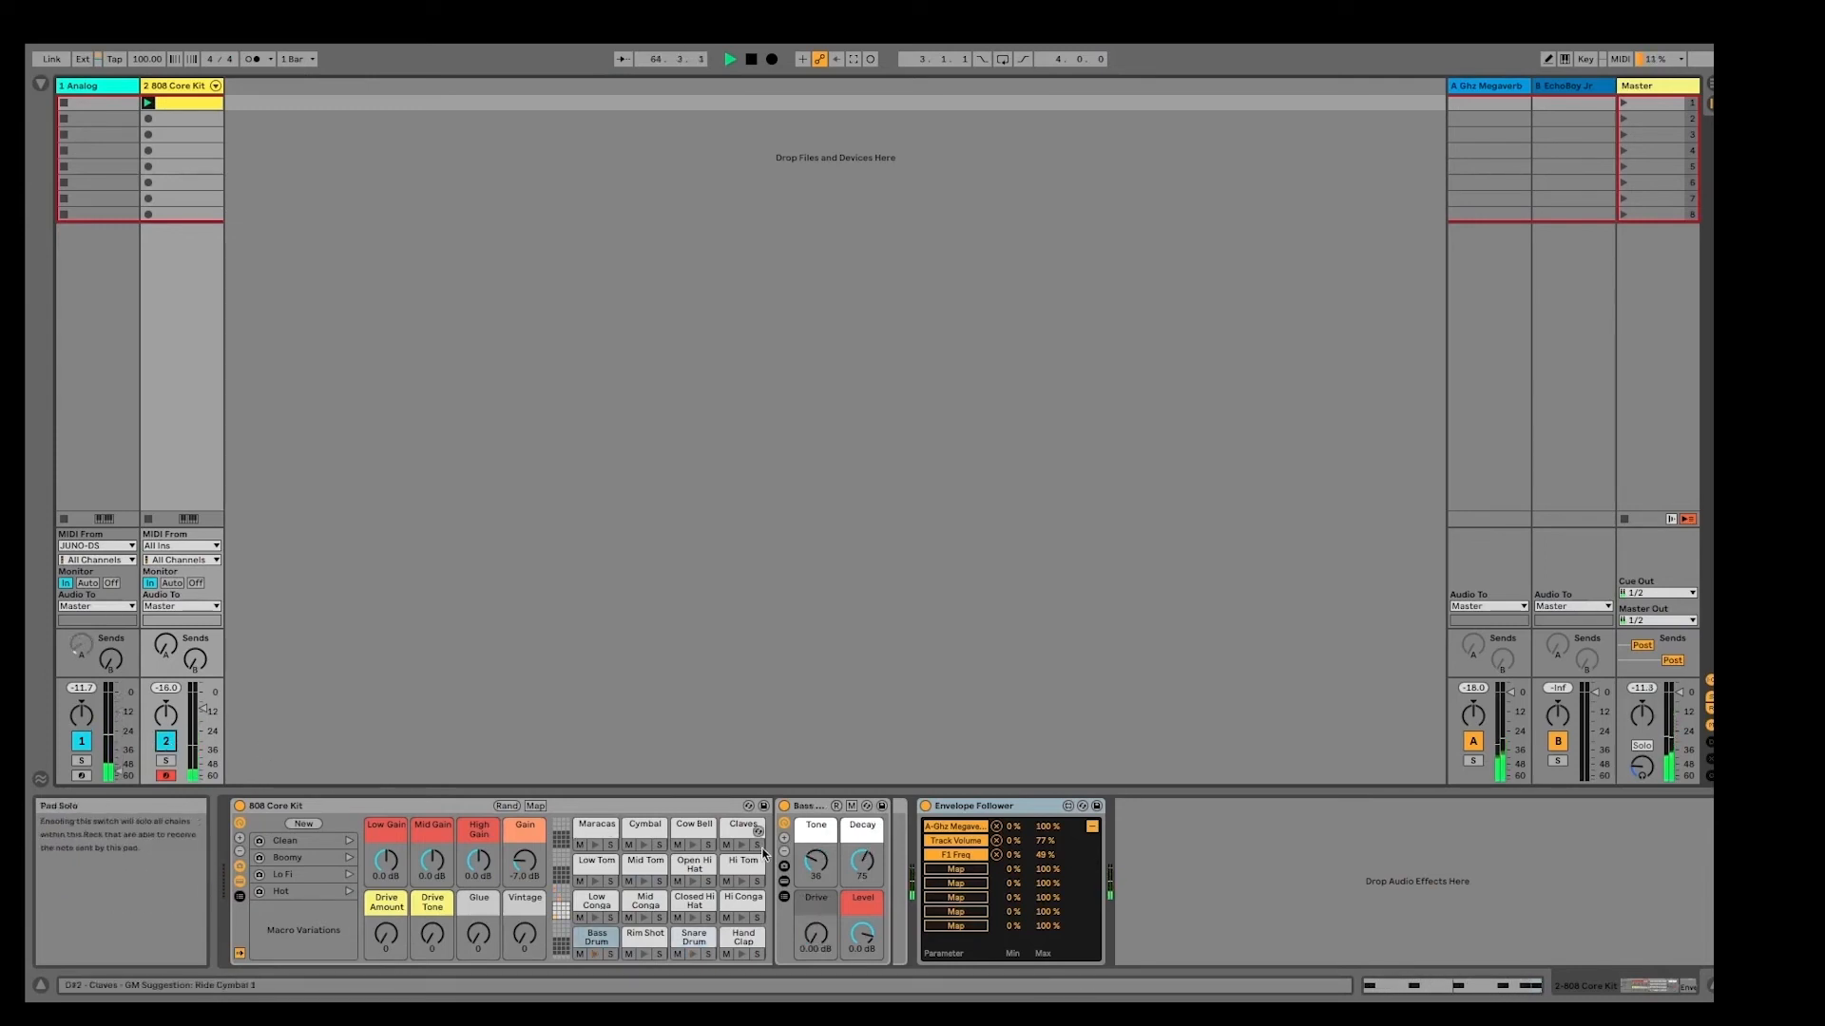
pyautogui.moveTo(1046, 842); pyautogui.dragTo(1046, 817)
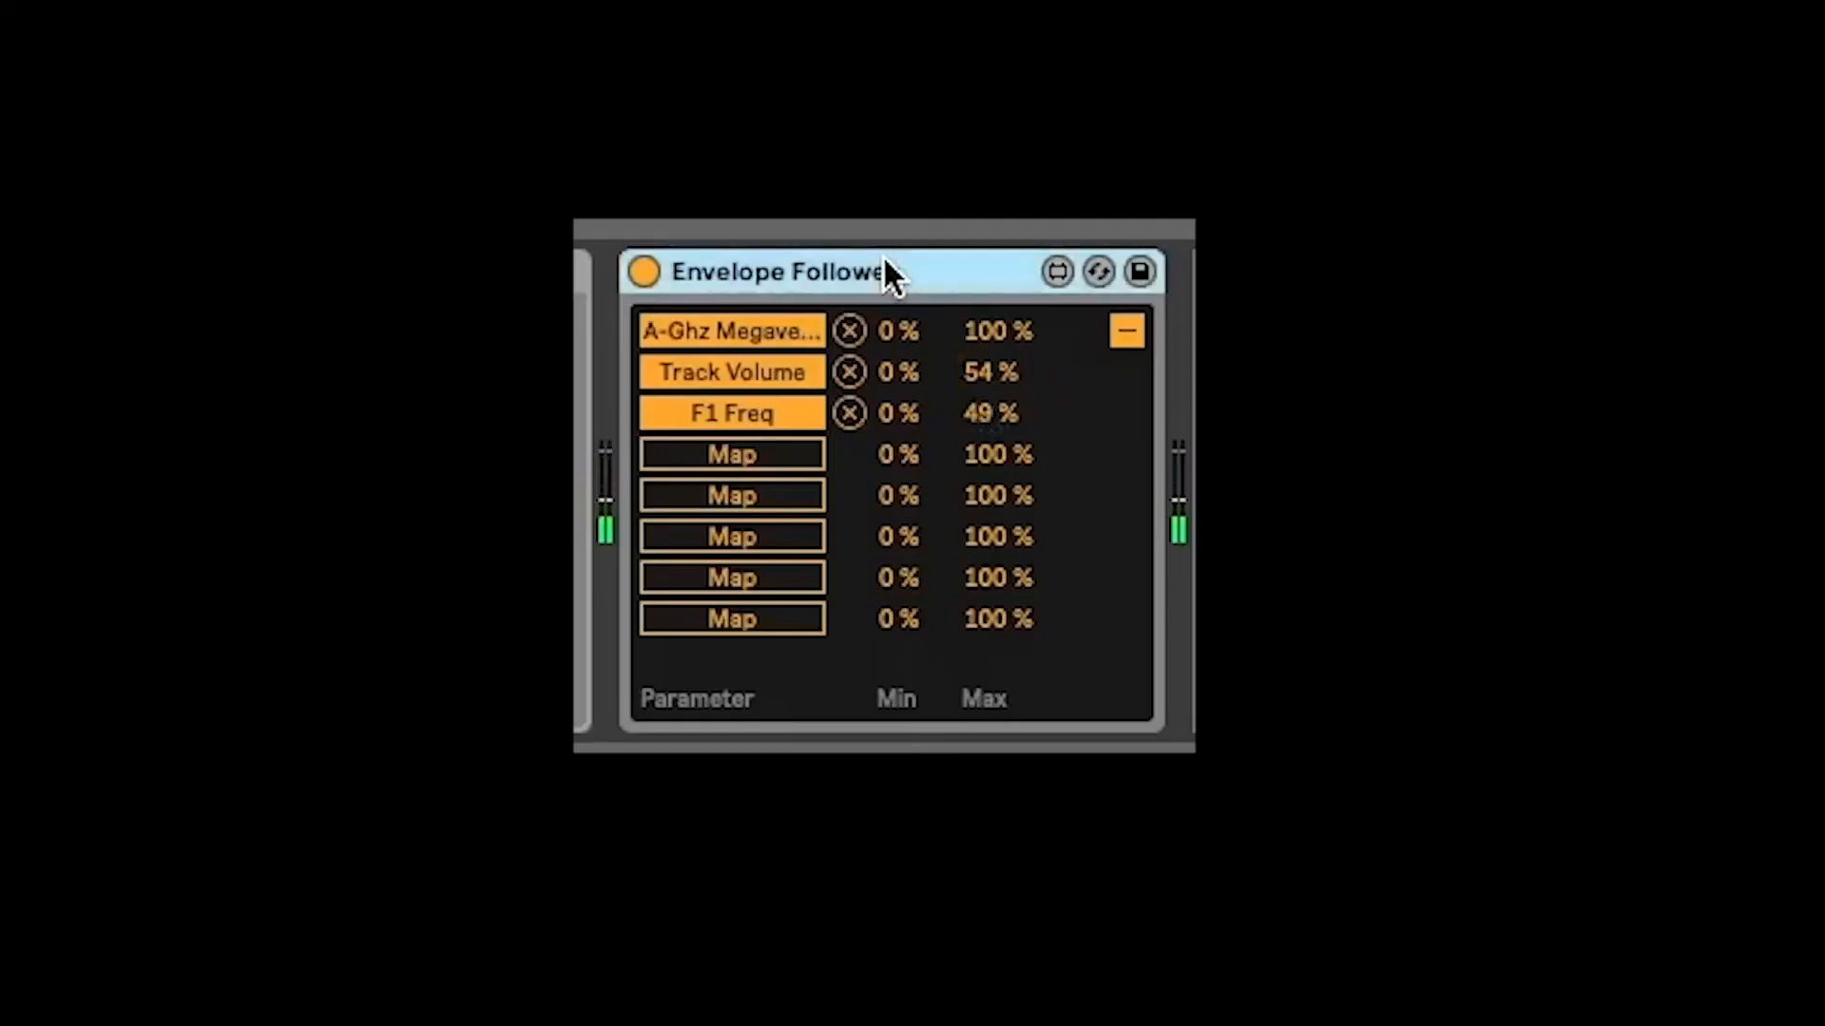
# Step: Collapse the Envelope Follower's mapping list, set its Fall to 0 %, and stop playback
pyautogui.doubleClick(1004, 807)
pyautogui.doubleClick(640, 432)
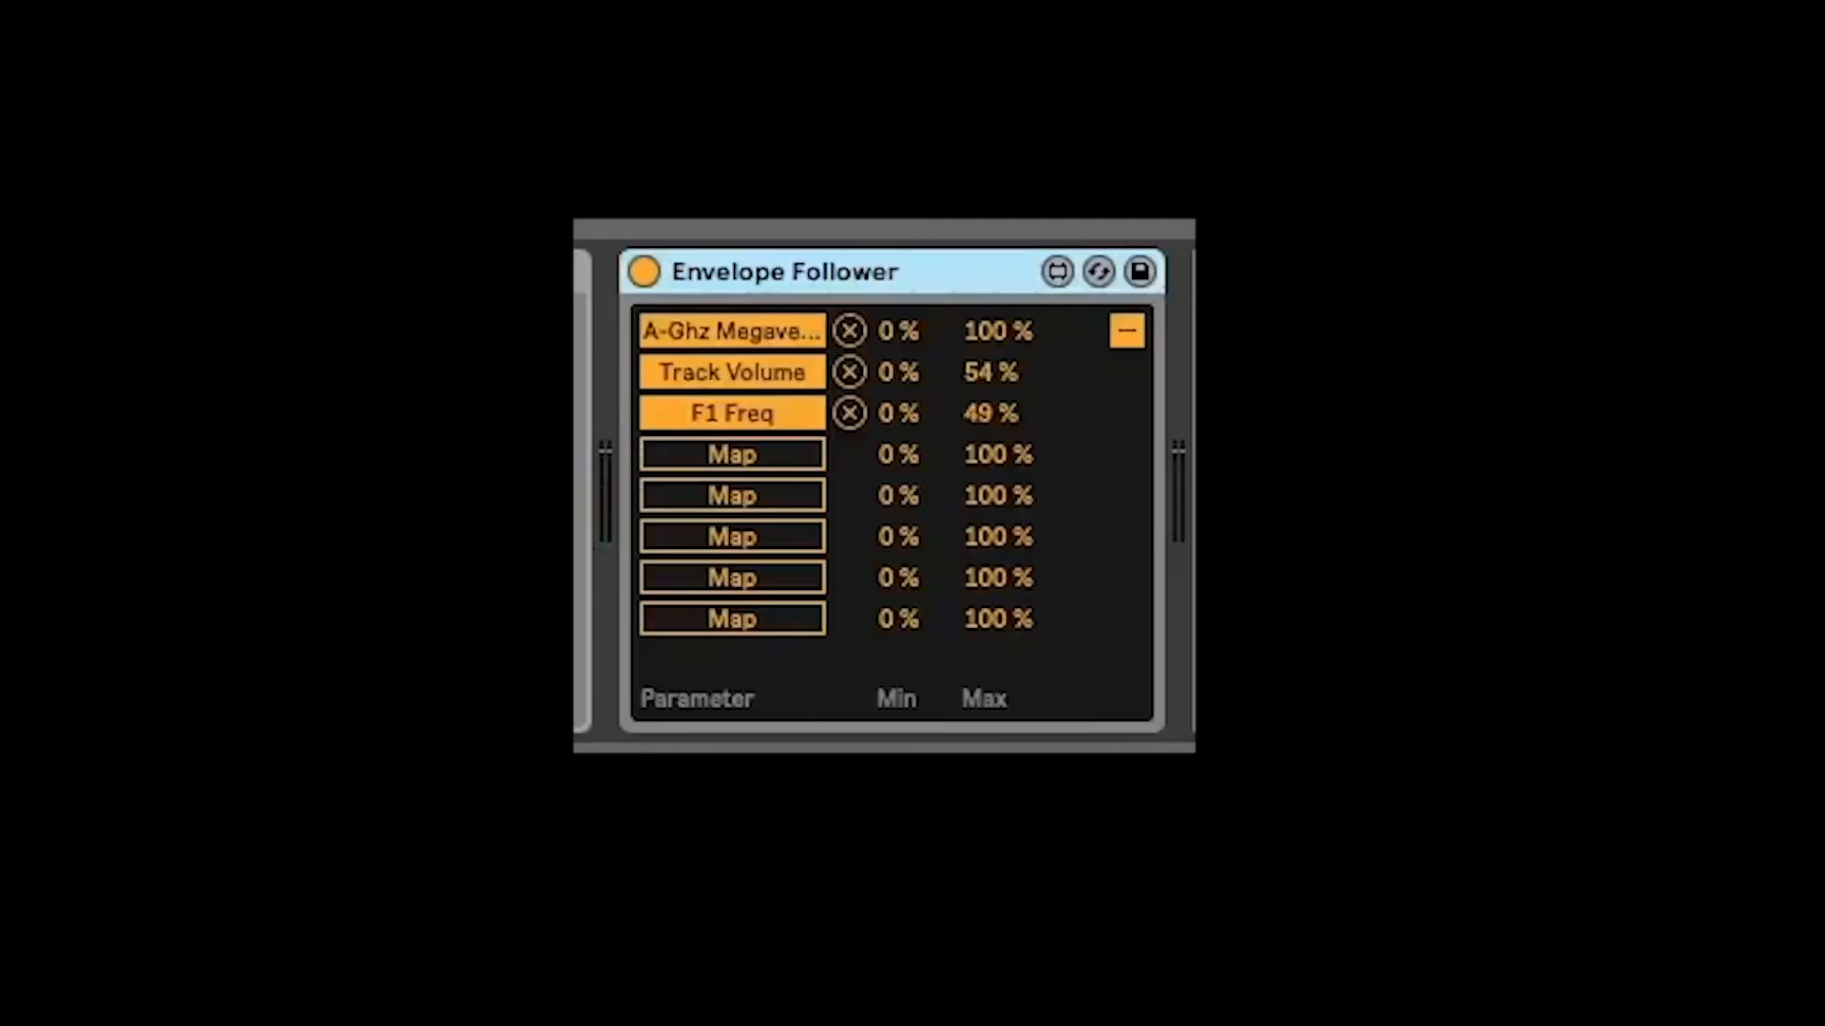
pyautogui.click(1122, 323)
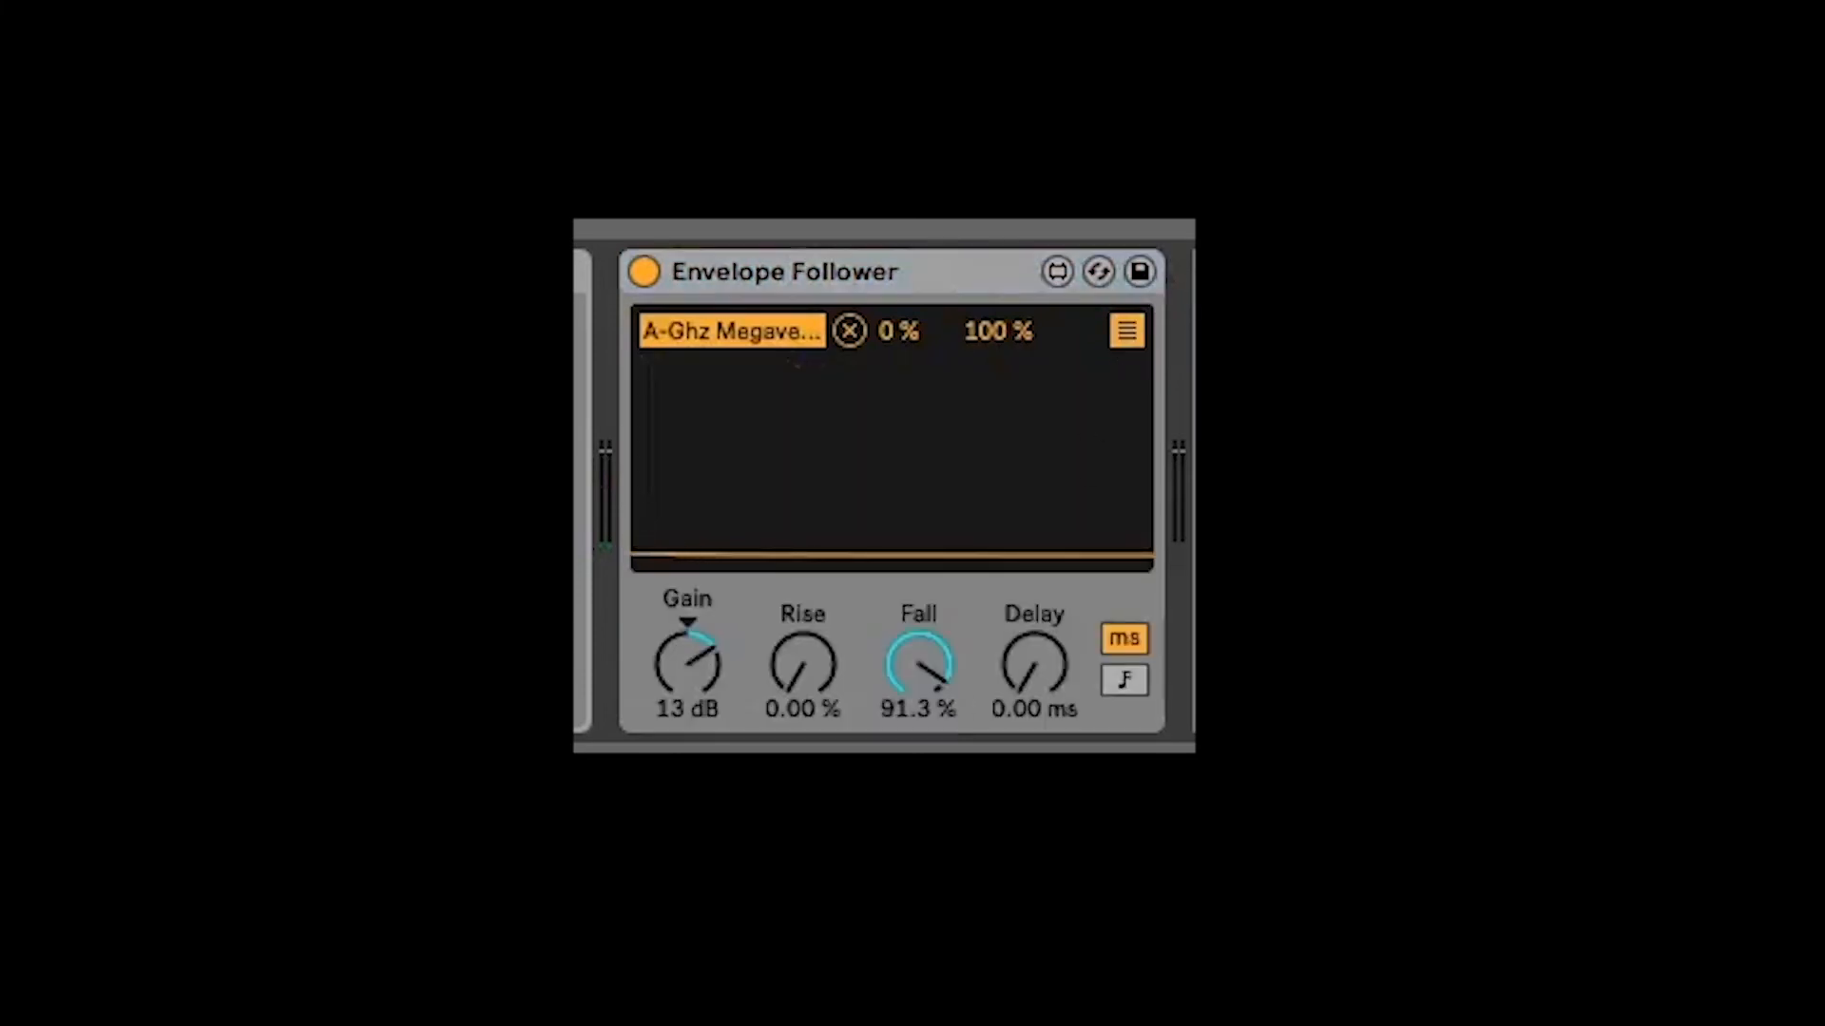
pyautogui.moveTo(916, 660); pyautogui.dragTo(916, 771)
pyautogui.press('space')
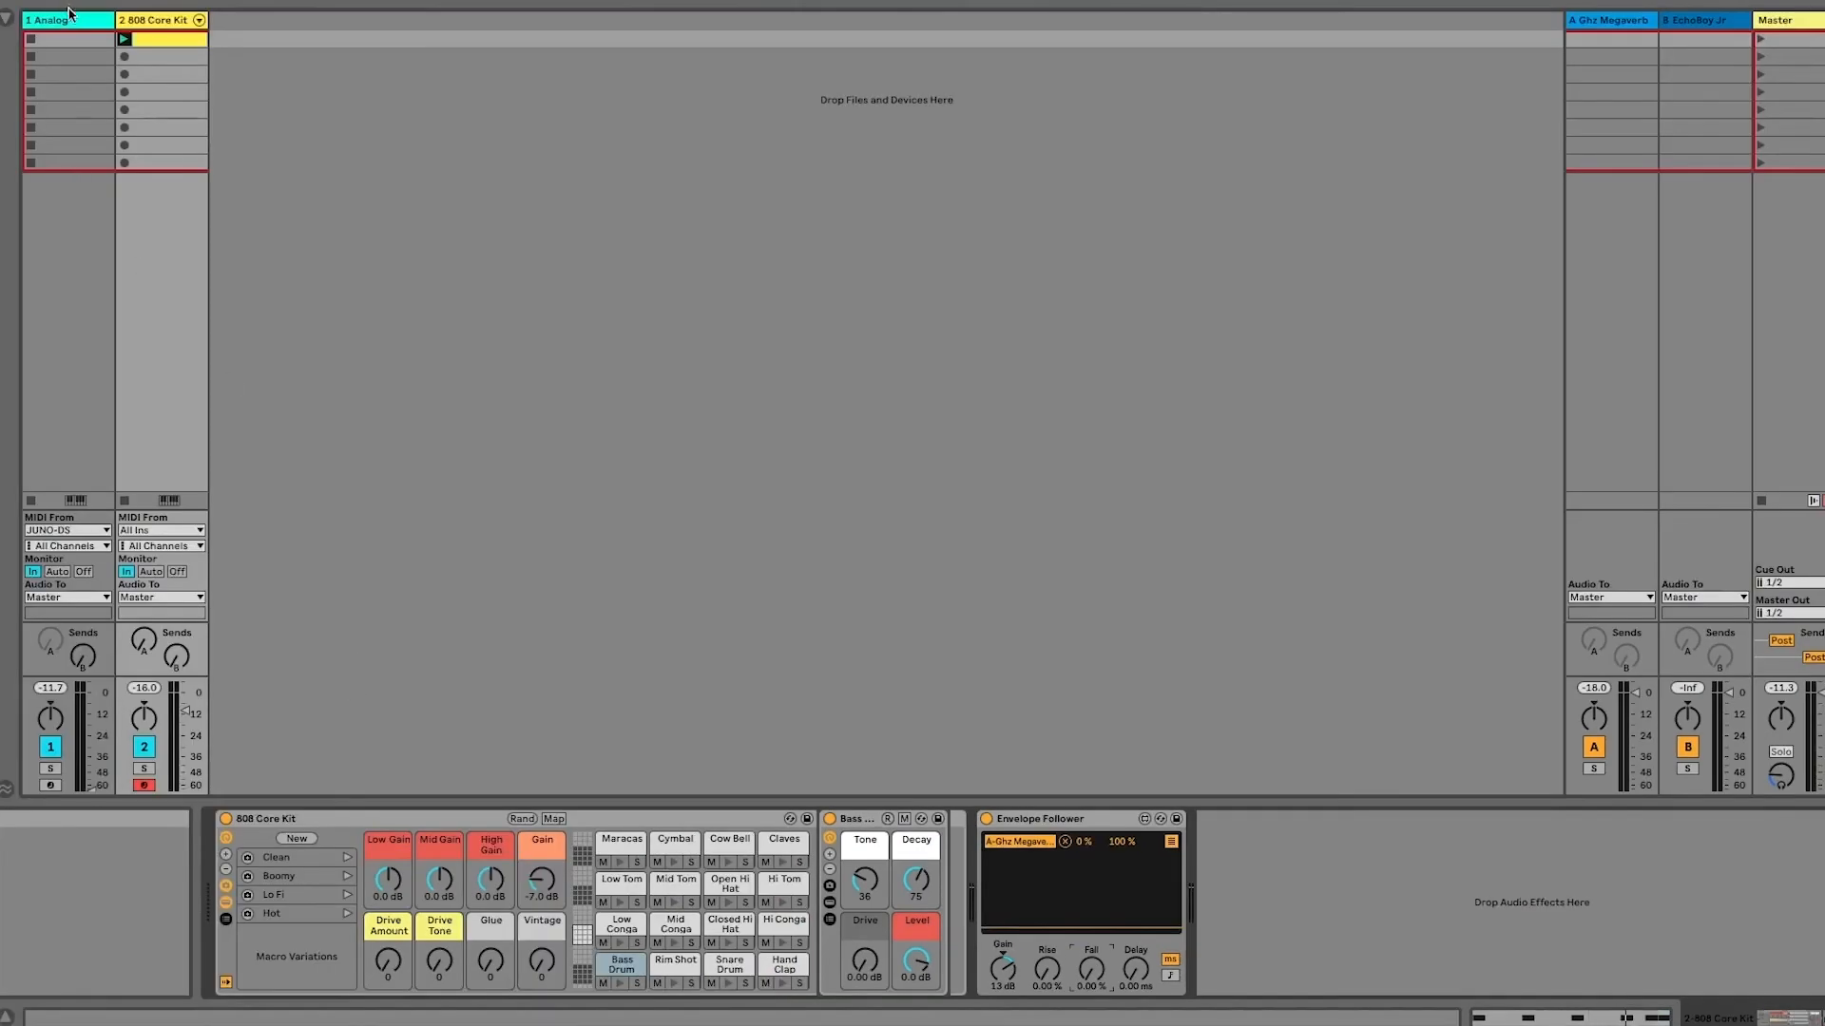
# Step: Look at the Analog track's devices and return to the 808 Core Kit track's devices
pyautogui.click(69, 13)
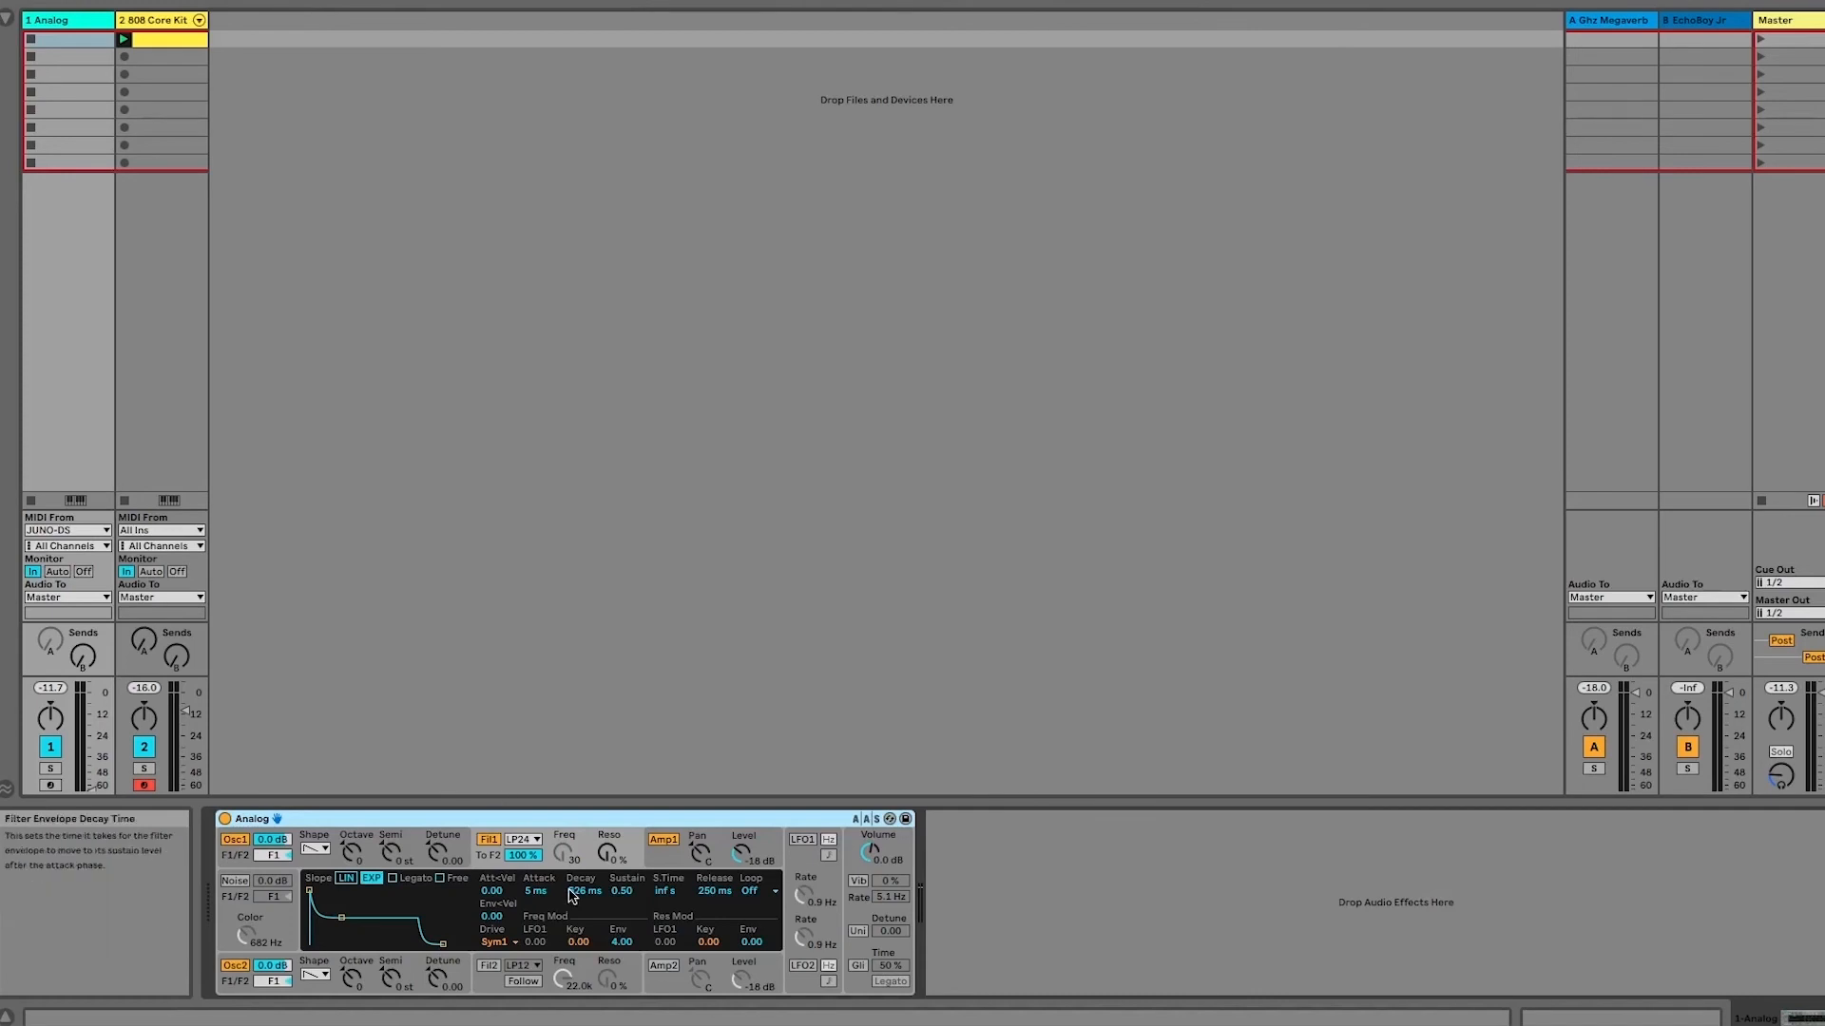
pyautogui.click(181, 21)
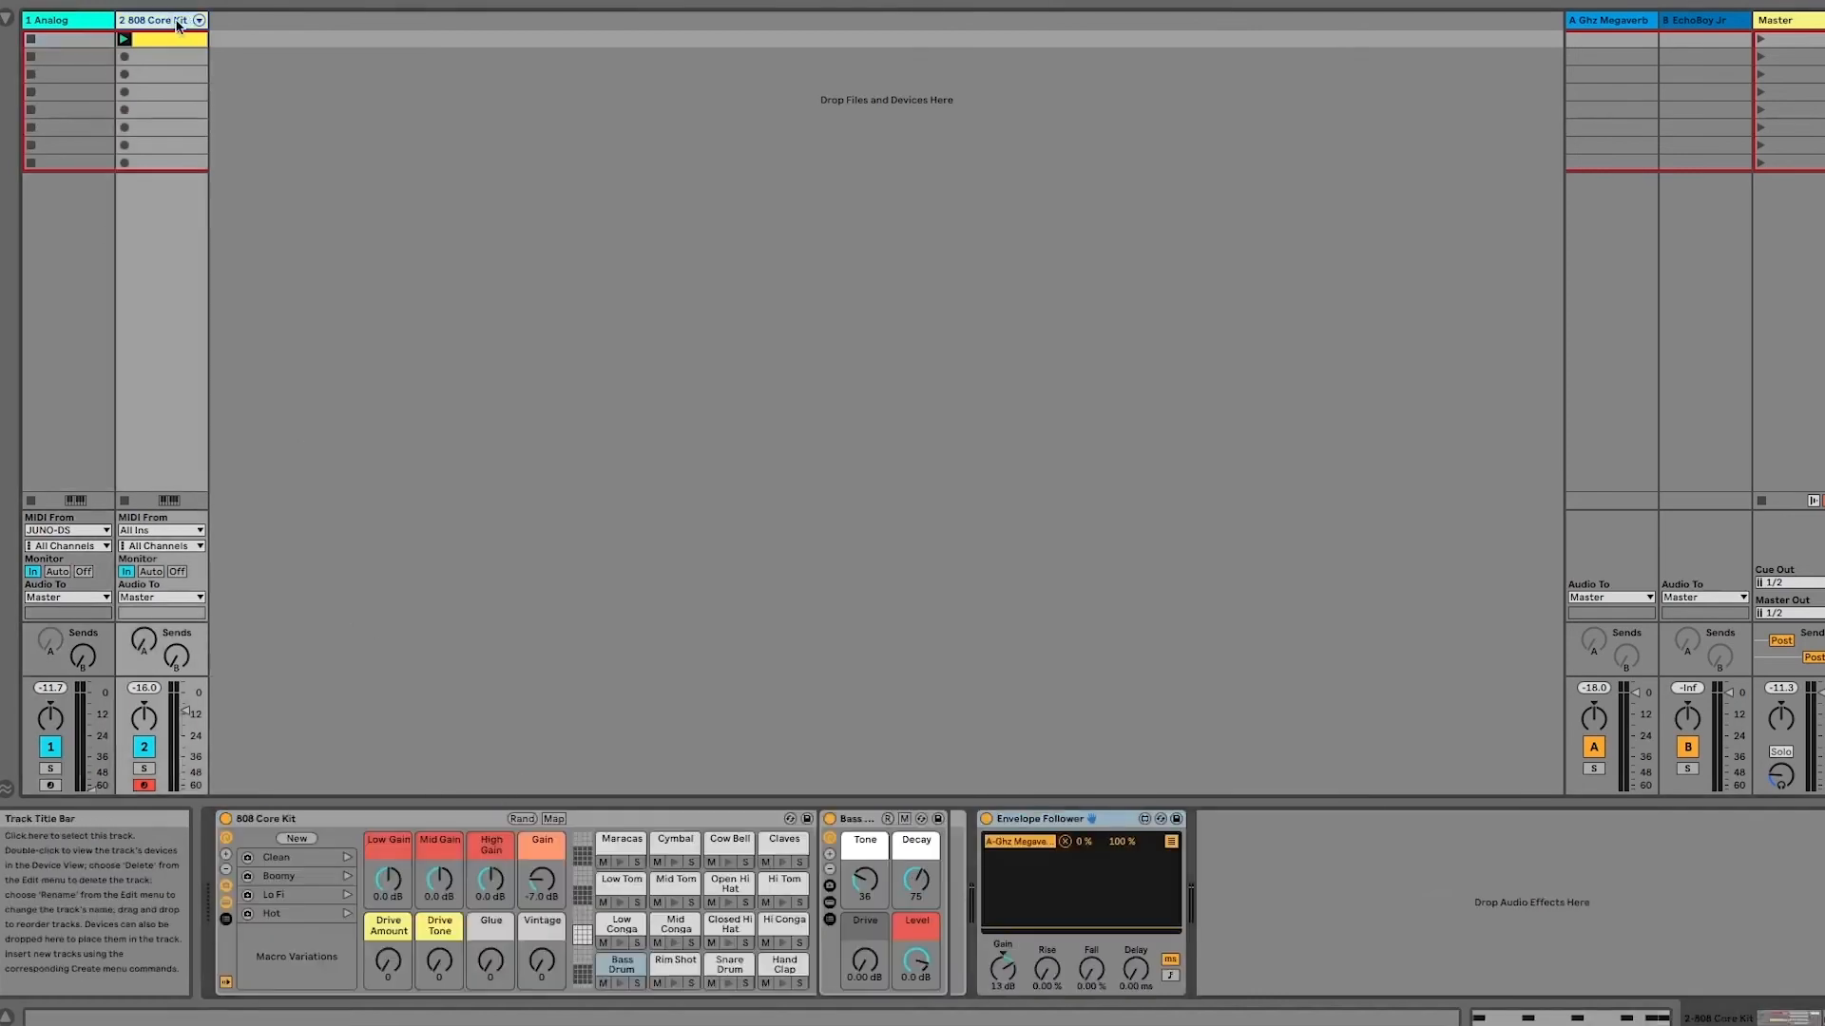